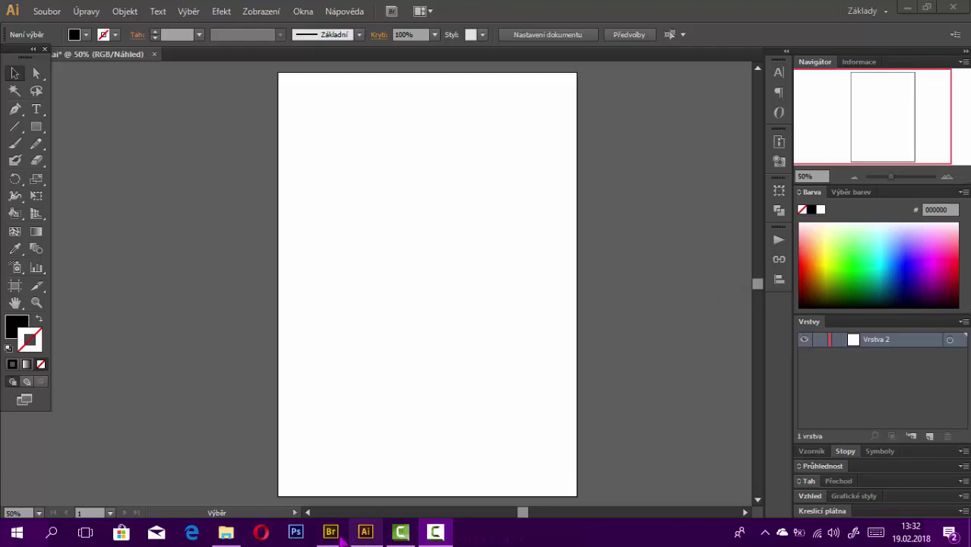
# - Place kolecko.png at 40% opacity lower on the artboard, lock Vrstva 2, and add layer Vrstva 3
pyautogui.click(330, 532)
pyautogui.moveTo(357, 221)
pyautogui.mouseDown()
pyautogui.moveTo(362, 536)
pyautogui.moveTo(443, 306)
pyautogui.mouseUp()
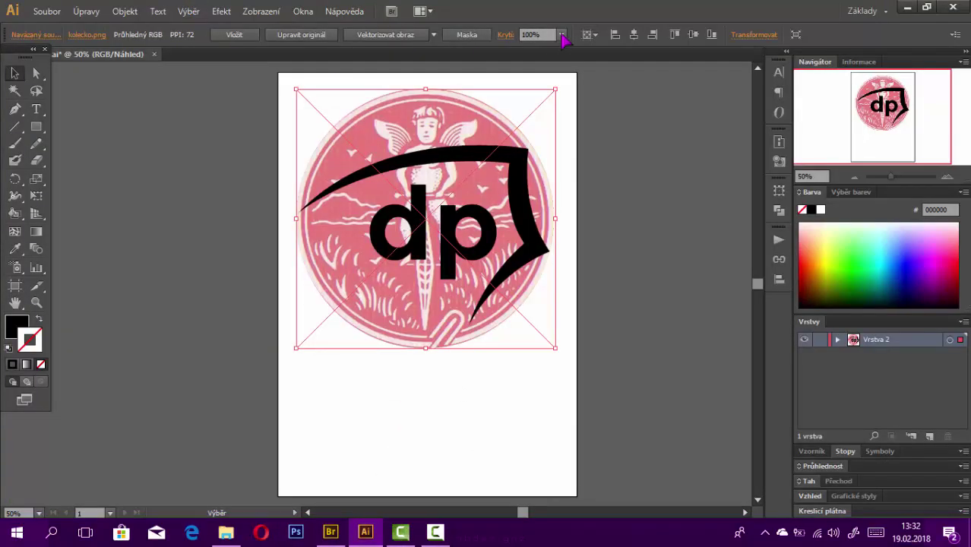
pyautogui.click(562, 34)
pyautogui.click(579, 122)
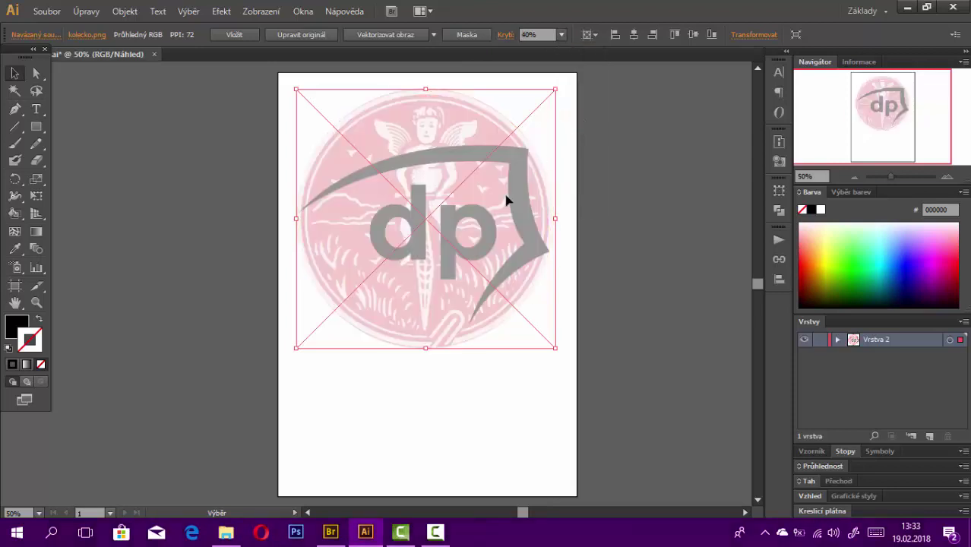
pyautogui.moveTo(508, 200); pyautogui.dragTo(496, 279)
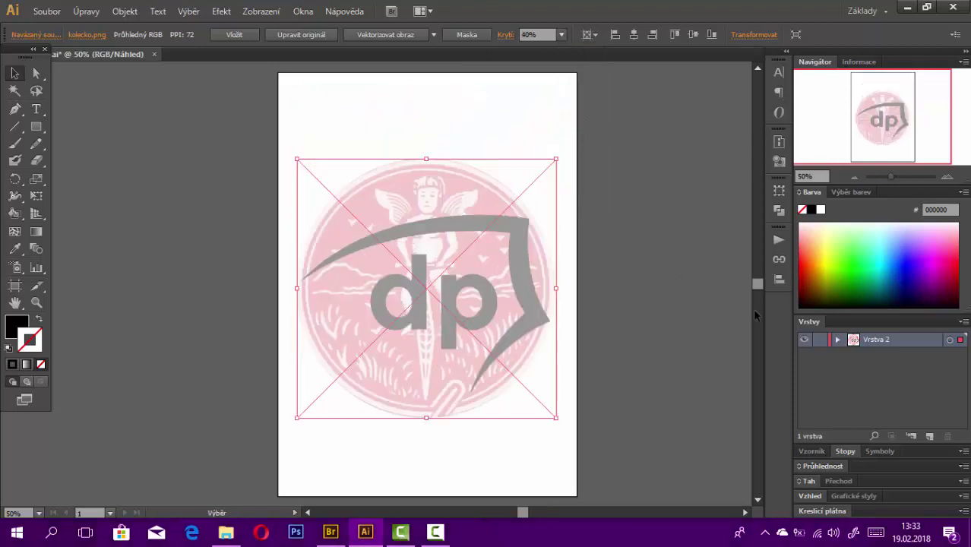
pyautogui.click(821, 340)
pyautogui.click(930, 436)
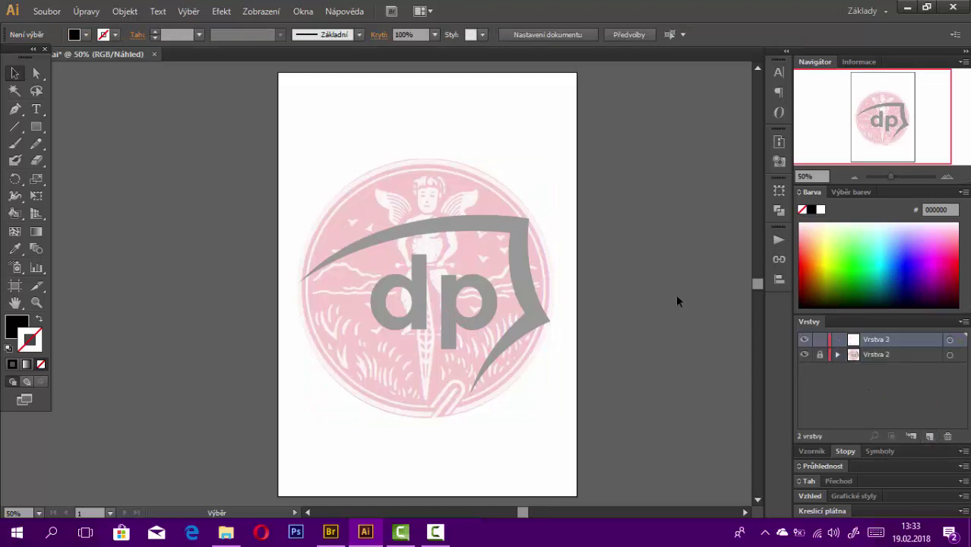
# - Type 'dp' on the artboard with the Type tool
pyautogui.click(35, 108)
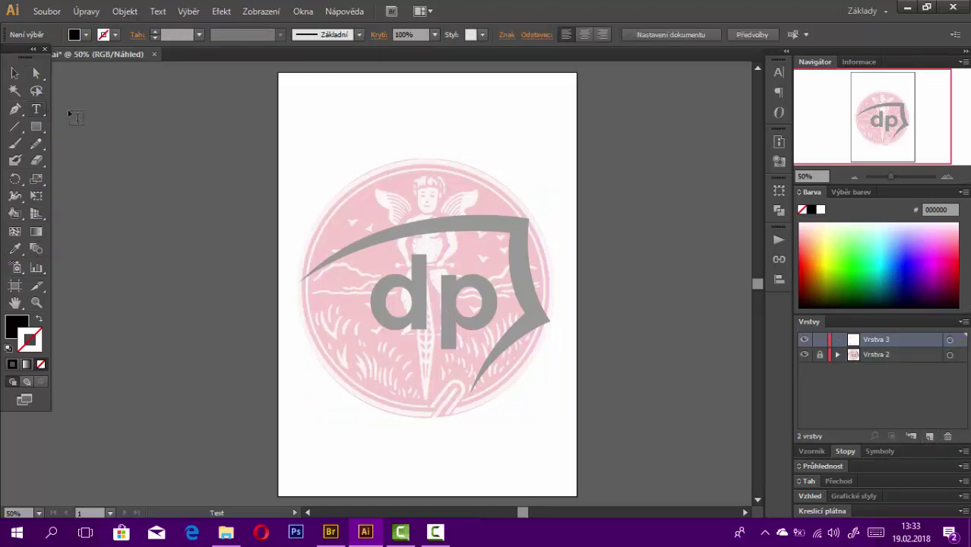
pyautogui.click(363, 131)
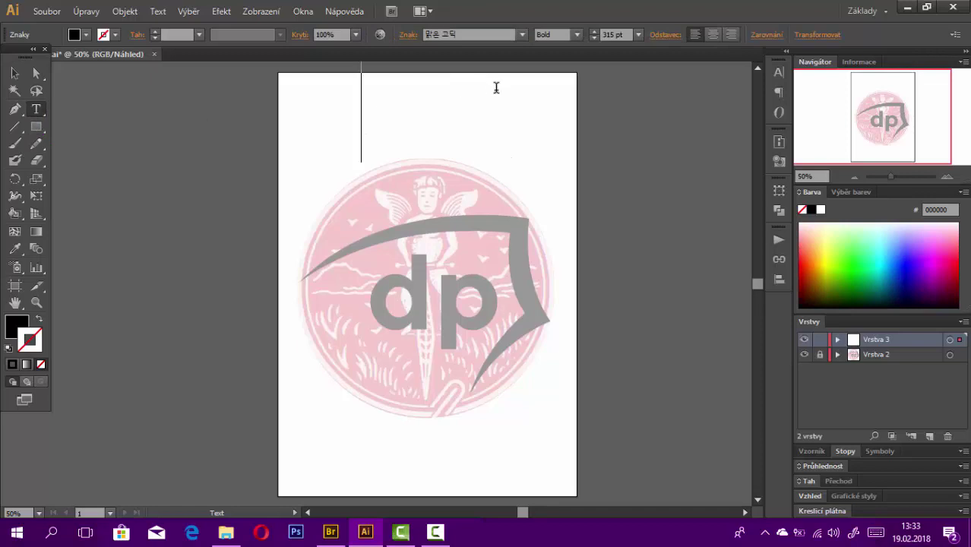
pyautogui.write('d')
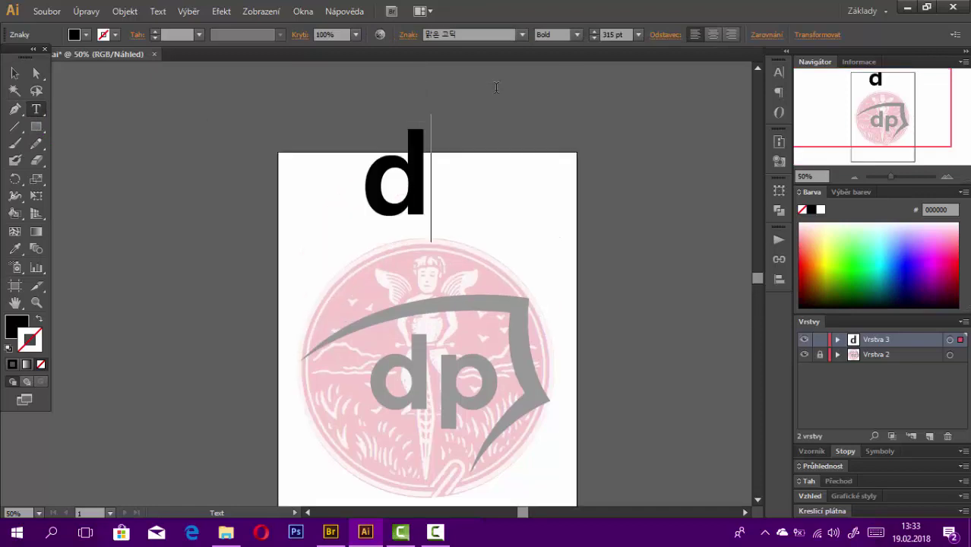
pyautogui.write('p')
# - Move the dp text onto the reference letters, nudging it up twice and left once
pyautogui.click(15, 73)
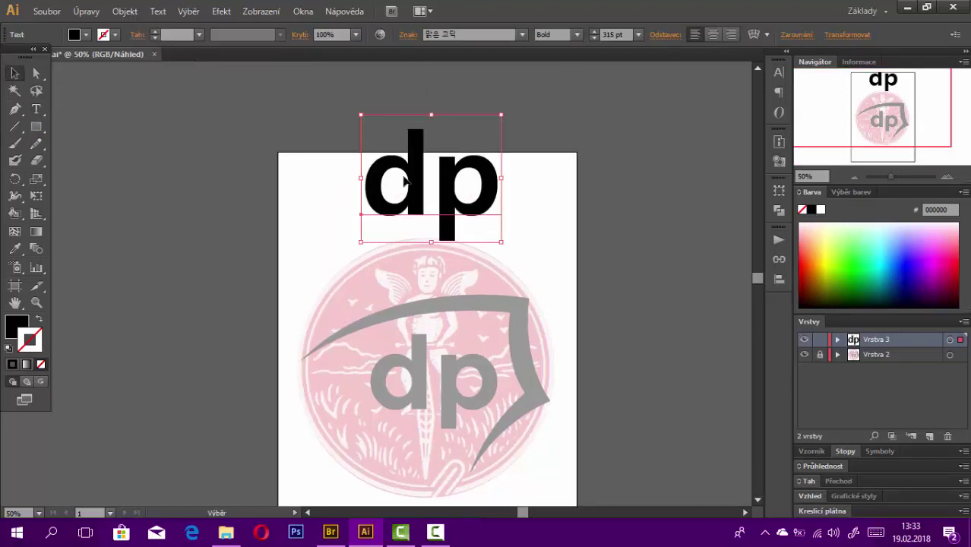
pyautogui.moveTo(455, 188); pyautogui.dragTo(459, 386)
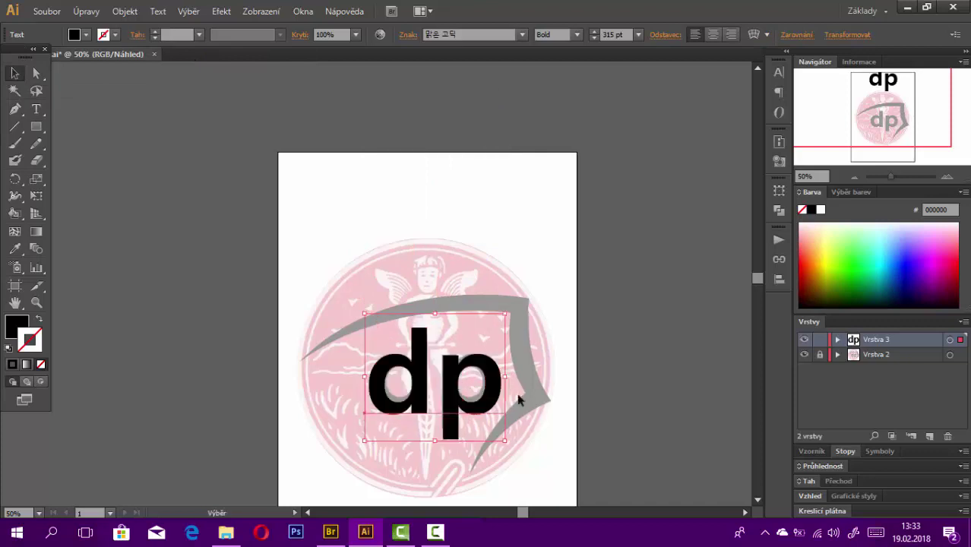
pyautogui.press('Up')
pyautogui.press('Up')
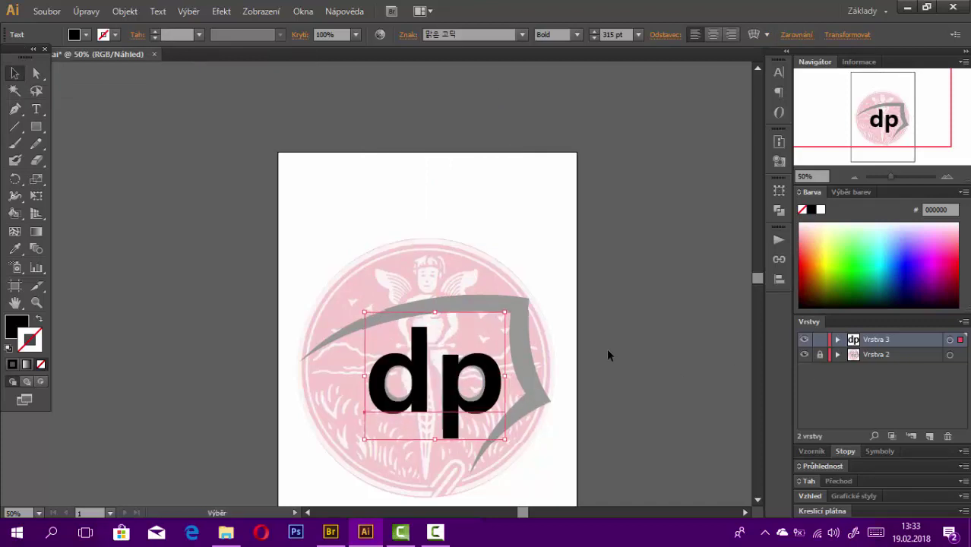
pyautogui.press('Up')
pyautogui.press('Left')
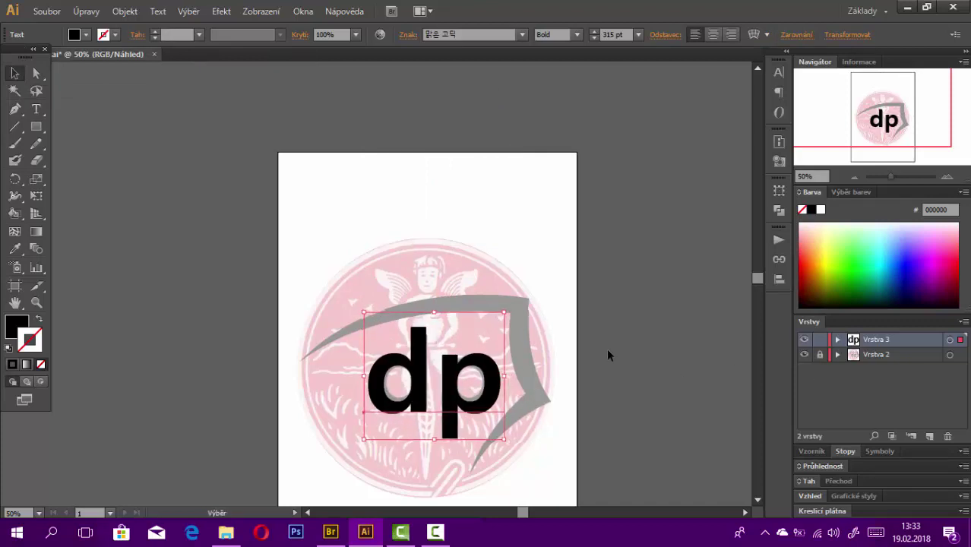
pyautogui.click(544, 88)
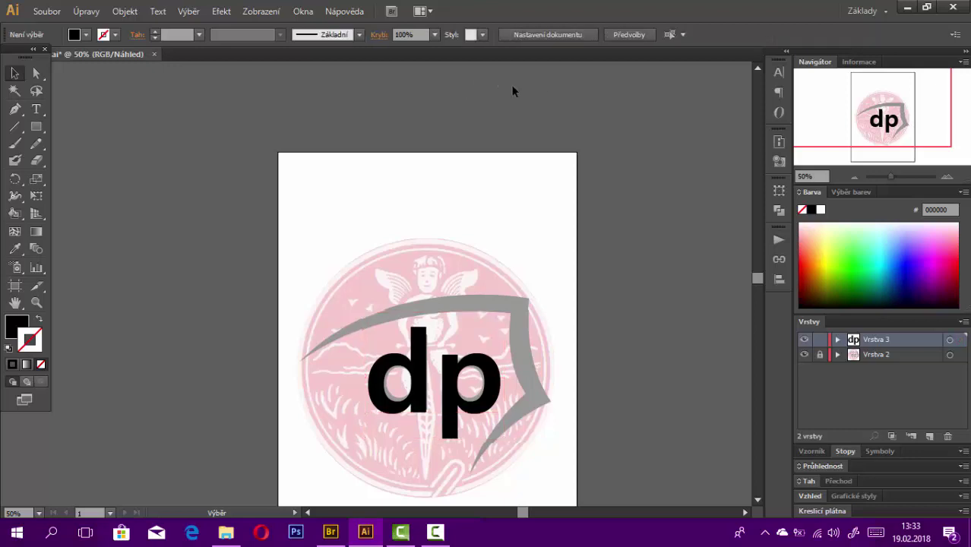
pyautogui.click(421, 334)
# - Convert the dp text to outlines with Objekt > Rozdělit and reselect the letter group
pyautogui.click(125, 11)
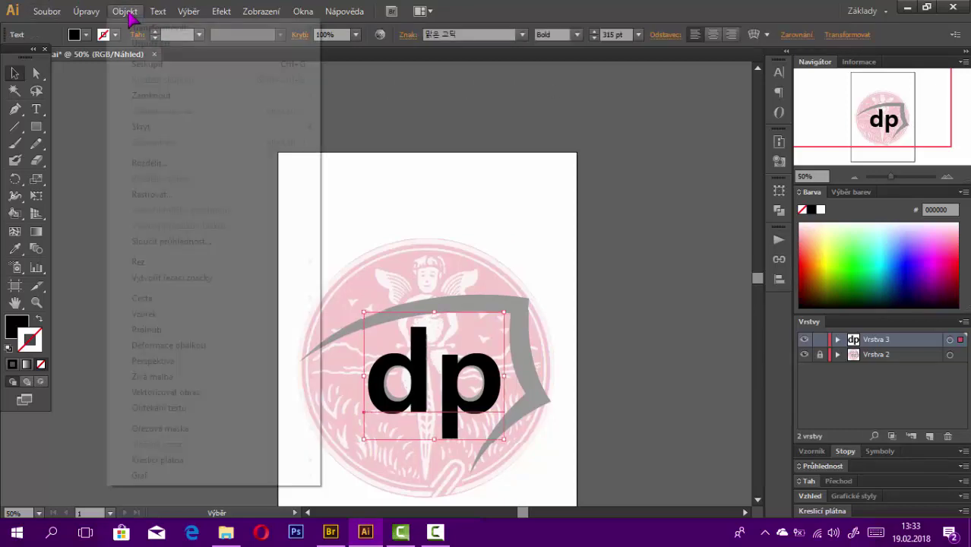
pyautogui.click(154, 163)
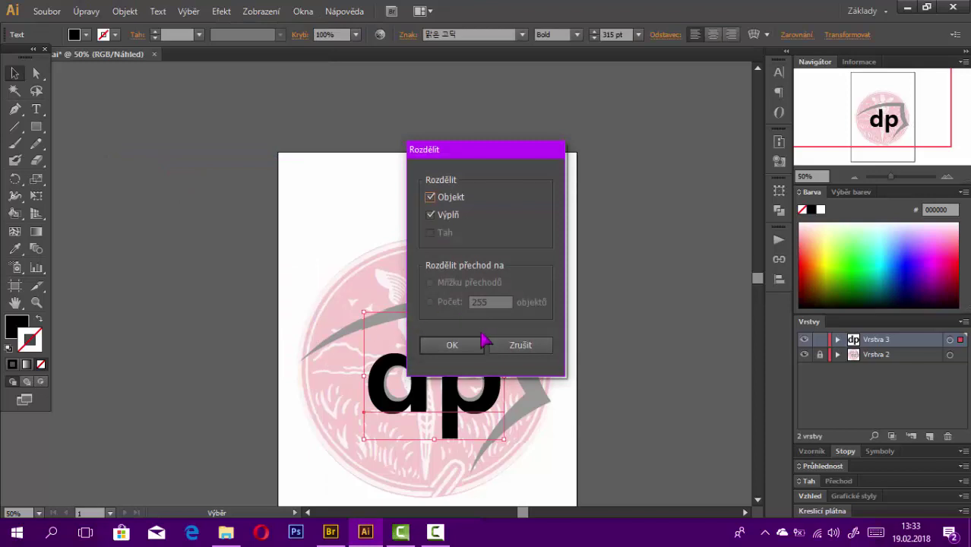
pyautogui.click(465, 348)
pyautogui.click(498, 222)
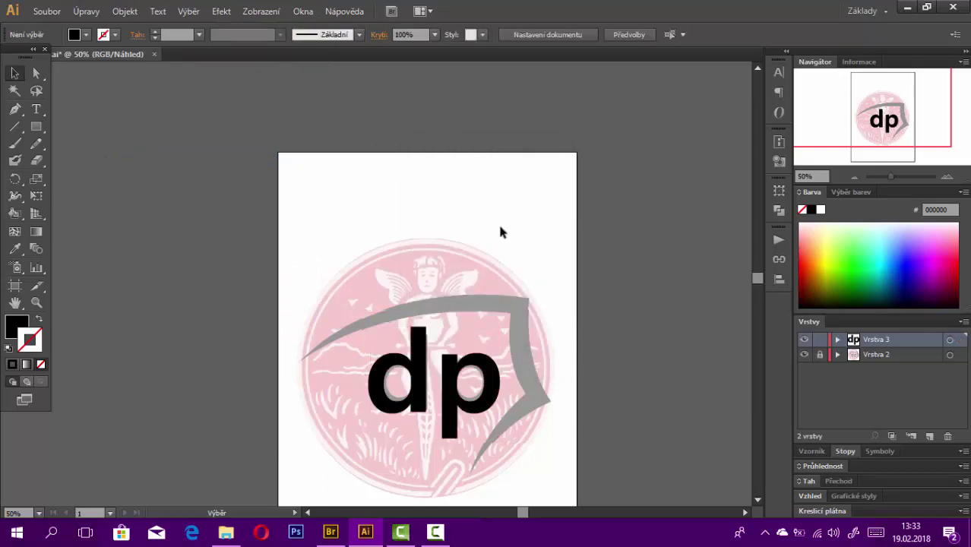
pyautogui.click(494, 380)
# - Zoom in and nudge the d stem's top corner points to match the reference
pyautogui.click(36, 303)
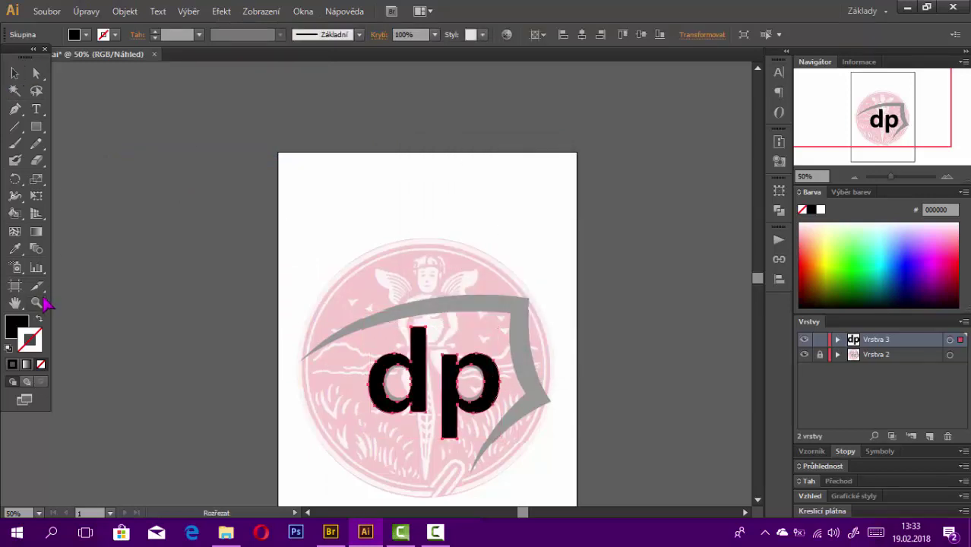
pyautogui.click(371, 243)
pyautogui.click(371, 243)
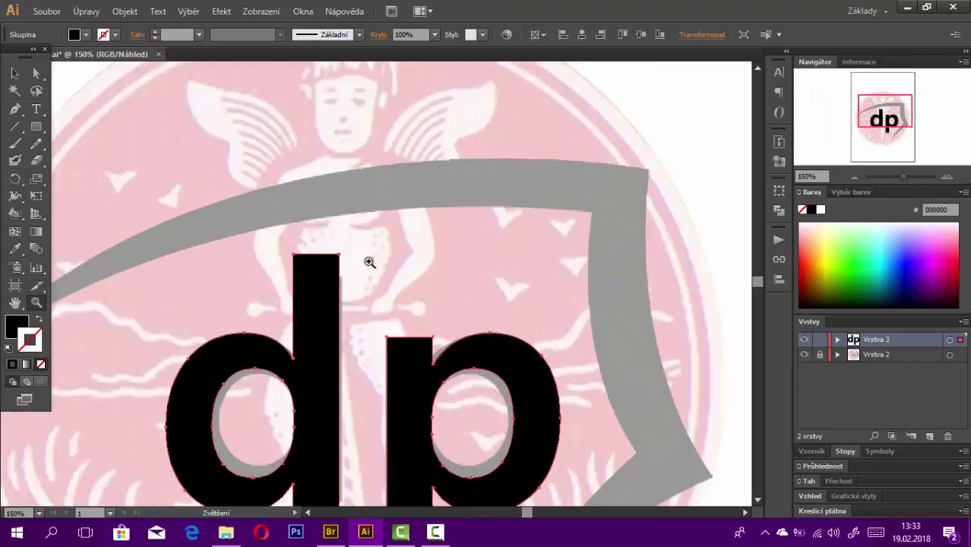
pyautogui.press('a')
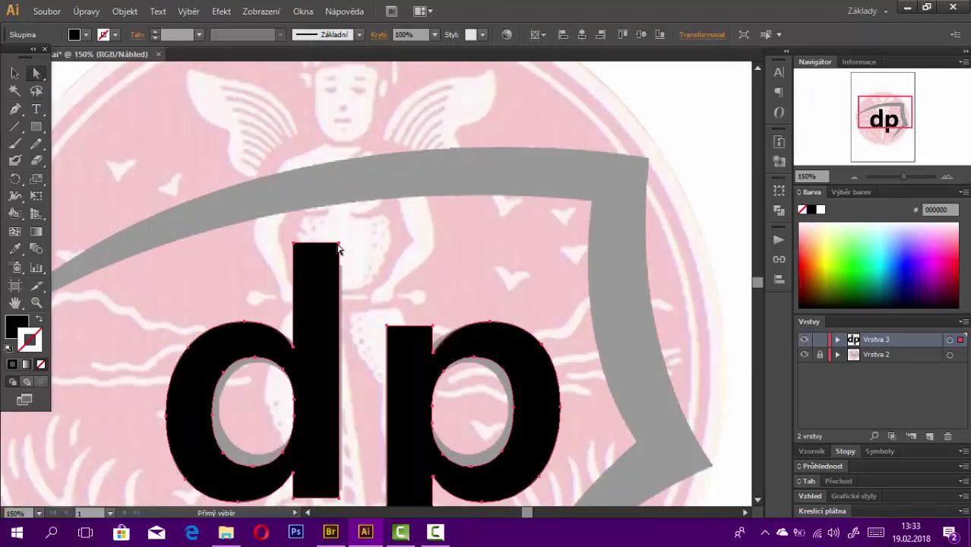
pyautogui.click(338, 244)
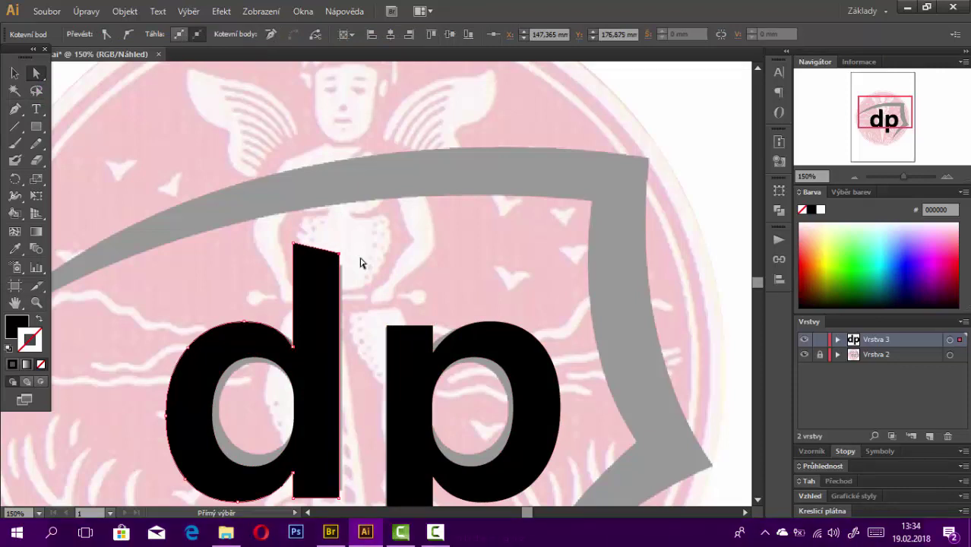
pyautogui.click(292, 244)
pyautogui.press('Down')
# - Shorten the p descender's bottom corners and hide reference layer Vrstva 2
pyautogui.scroll(-3, 531, 318)
pyautogui.click(418, 400)
pyautogui.click(434, 430)
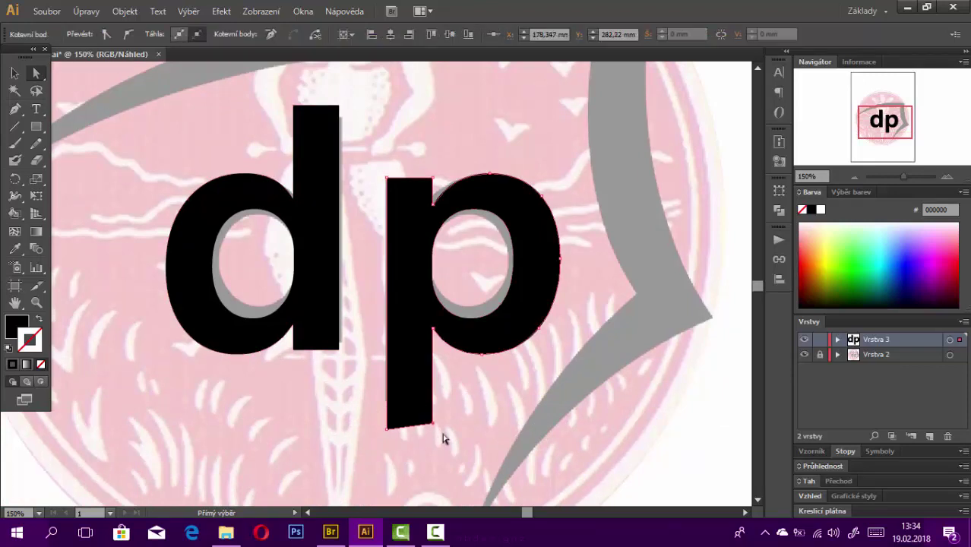
pyautogui.click(386, 429)
pyautogui.click(805, 355)
# - Lock Vrstva 3, add new layer Vrstva 4, show the reference, and zoom to the scythe blade
pyautogui.click(820, 341)
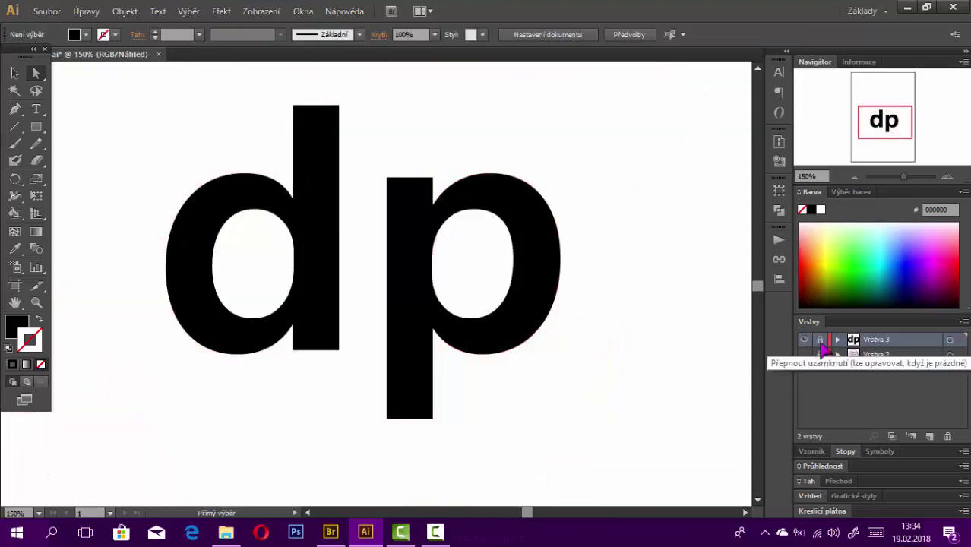
pyautogui.click(929, 436)
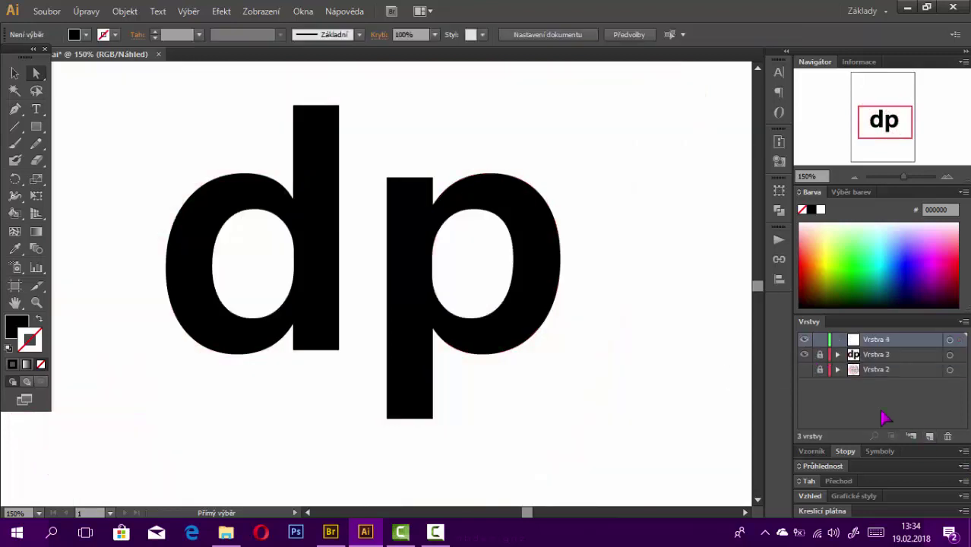
pyautogui.click(805, 369)
pyautogui.scroll(3, 126, 199)
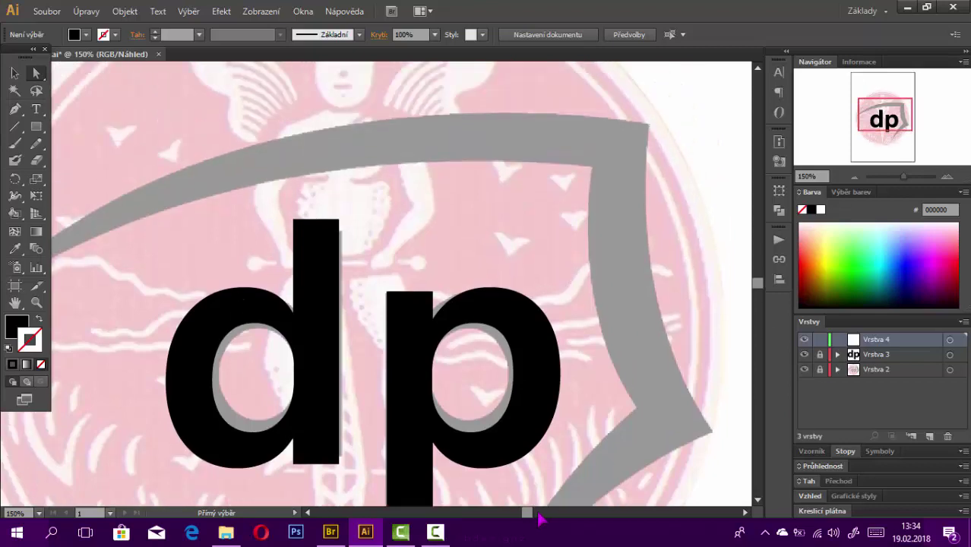
pyautogui.moveTo(528, 514); pyautogui.dragTo(523, 514)
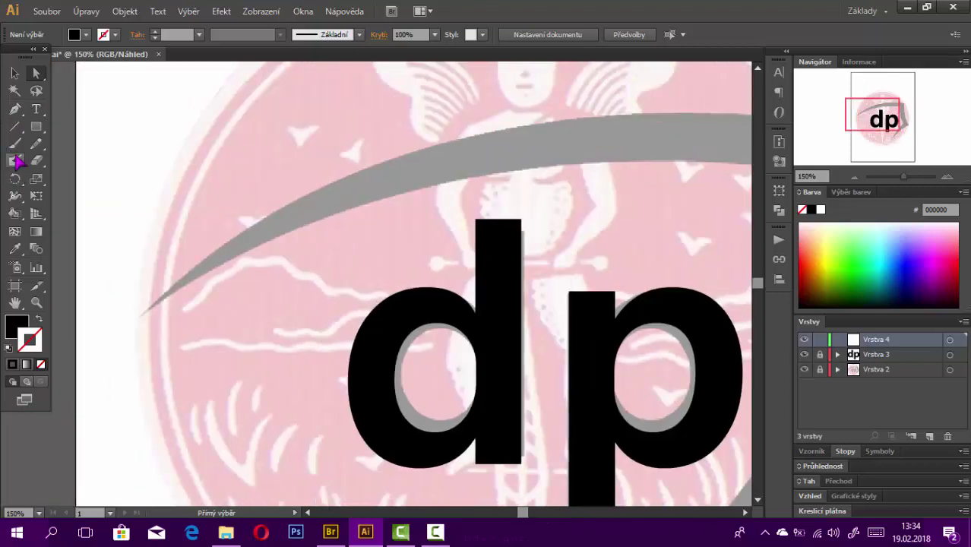
pyautogui.hotkey('ctrl', '0')
pyautogui.click(608, 304)
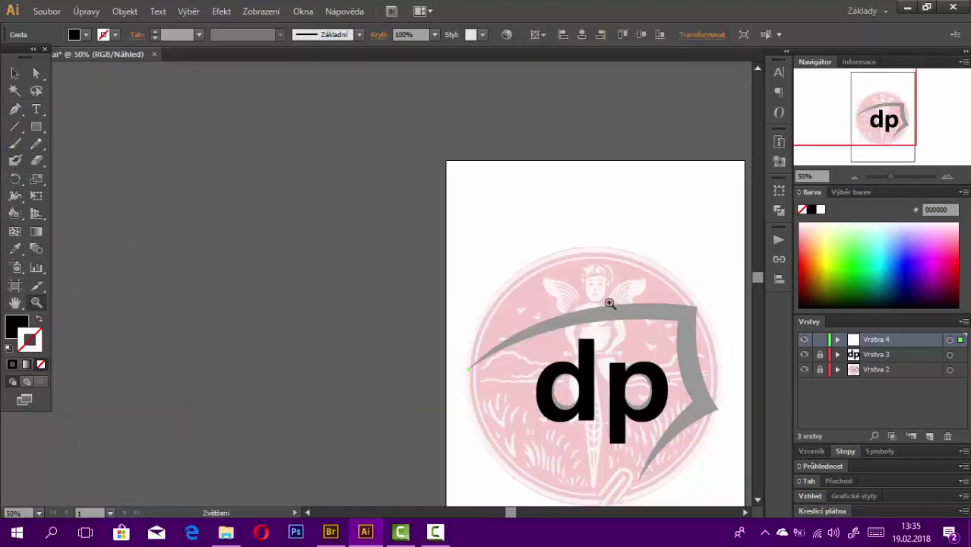
pyautogui.click(176, 181)
# - Start the blade path with the Pen tool from the scythe's left tip to its right tip
pyautogui.click(14, 109)
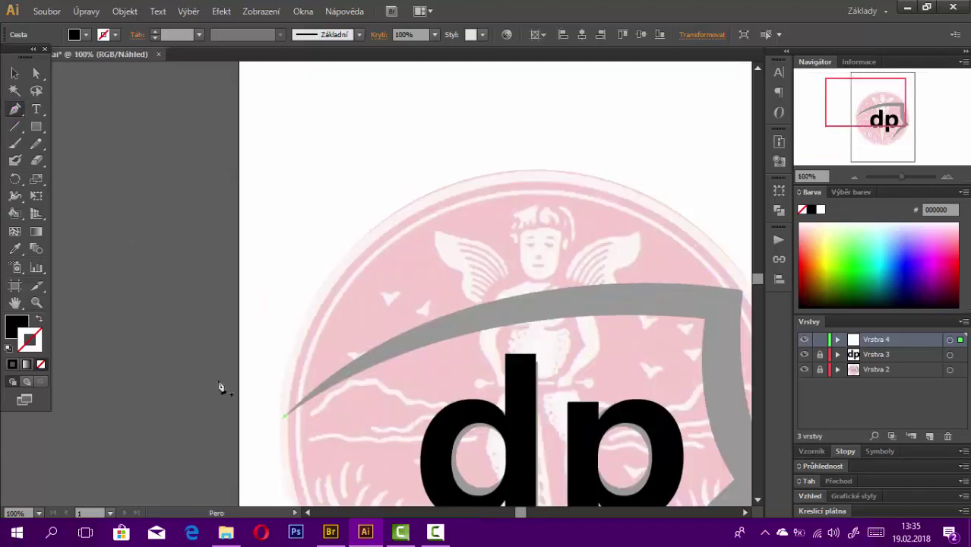
pyautogui.click(283, 415)
pyautogui.moveTo(744, 296)
pyautogui.mouseDown()
pyautogui.moveTo(765, 431)
pyautogui.moveTo(693, 333)
pyautogui.mouseUp()
pyautogui.click(307, 514)
pyautogui.hscroll(-5, 456, 304)
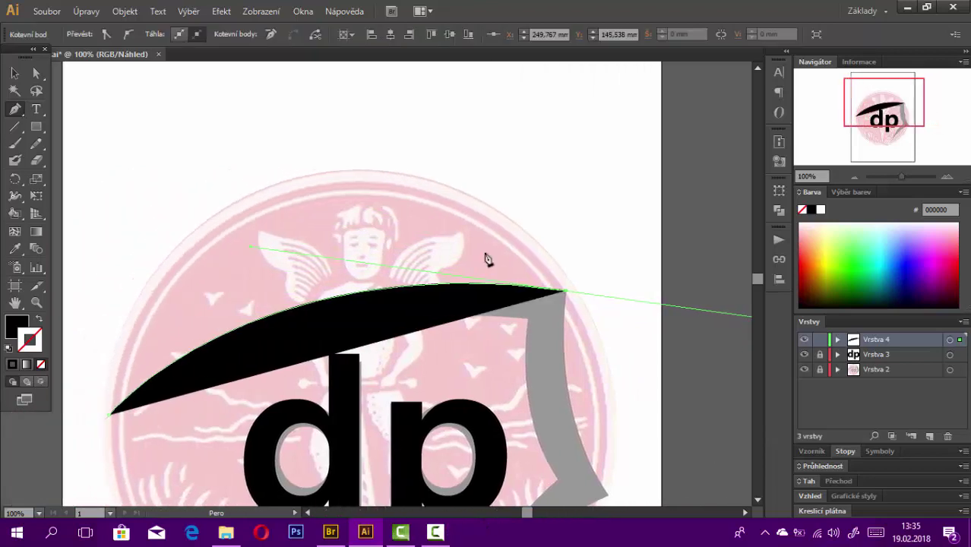
pyautogui.scroll(-3, 548, 255)
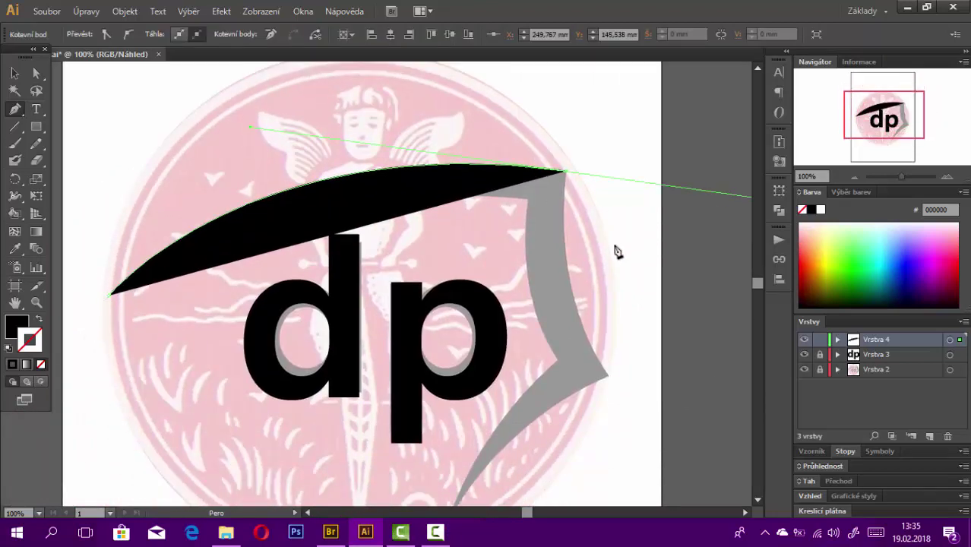
pyautogui.click(566, 176)
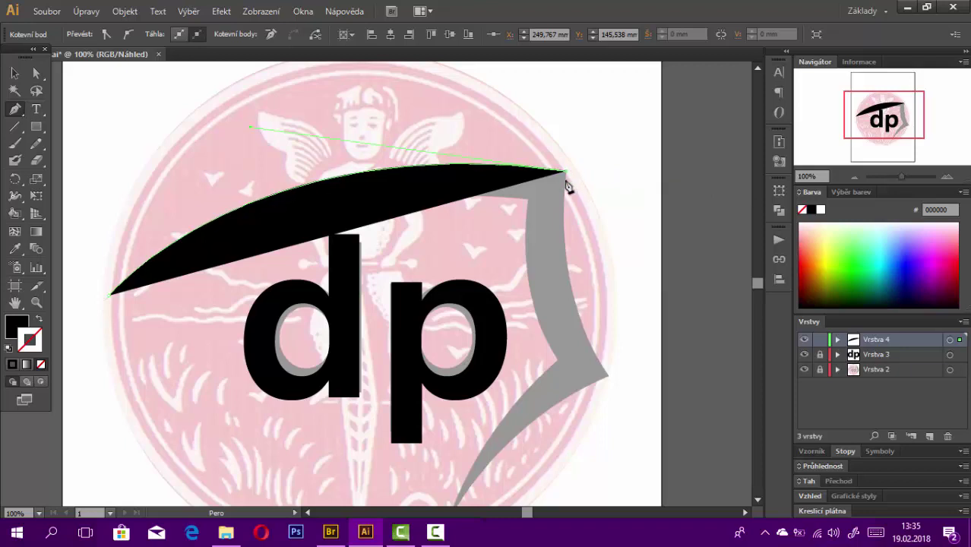
# - Add a curved point along the scythe's inner edge and finish the black blade path
pyautogui.click(609, 376)
pyautogui.moveTo(635, 396); pyautogui.dragTo(668, 454)
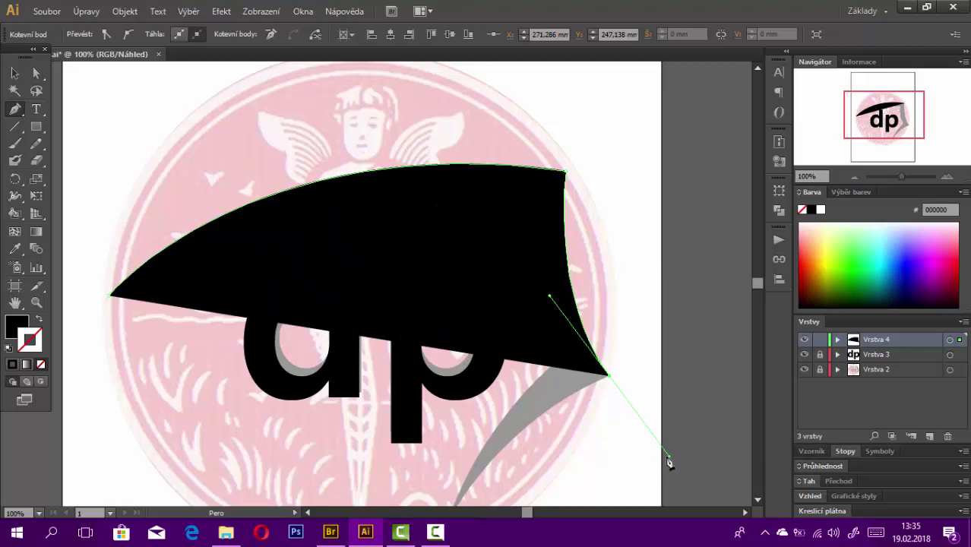
pyautogui.click(610, 378)
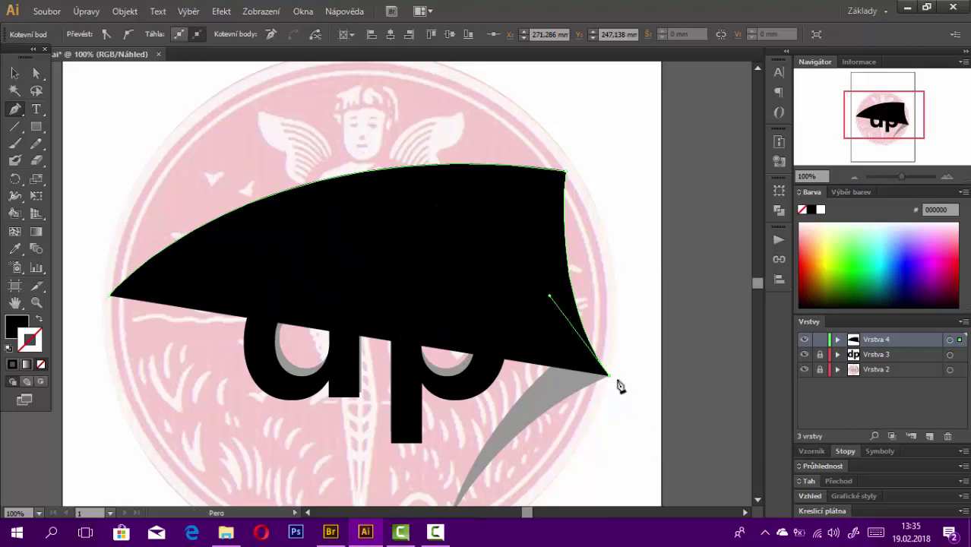
pyautogui.scroll(-3, 592, 357)
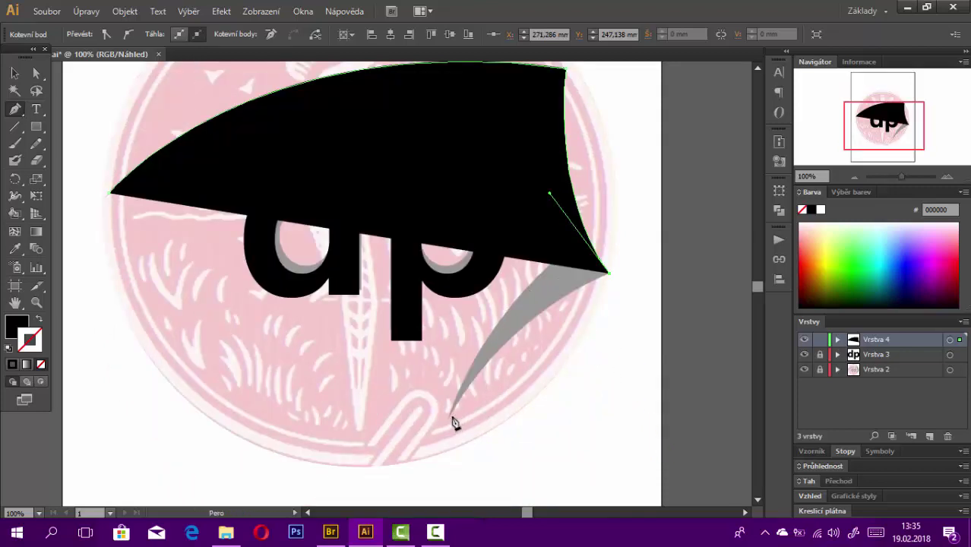
pyautogui.moveTo(450, 423)
pyautogui.mouseDown()
pyautogui.moveTo(390, 454)
pyautogui.moveTo(340, 439)
pyautogui.moveTo(373, 430)
pyautogui.mouseUp()
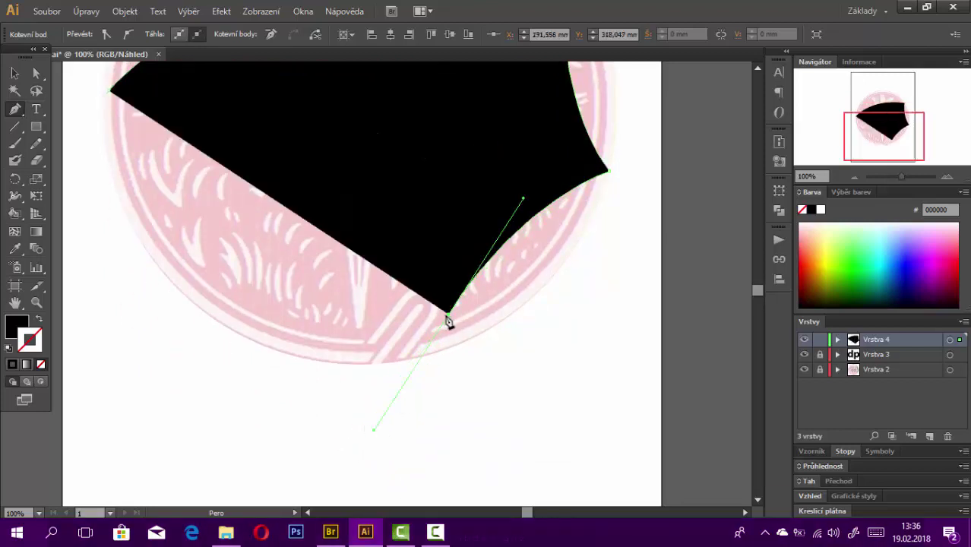
pyautogui.scroll(5, 200, 200)
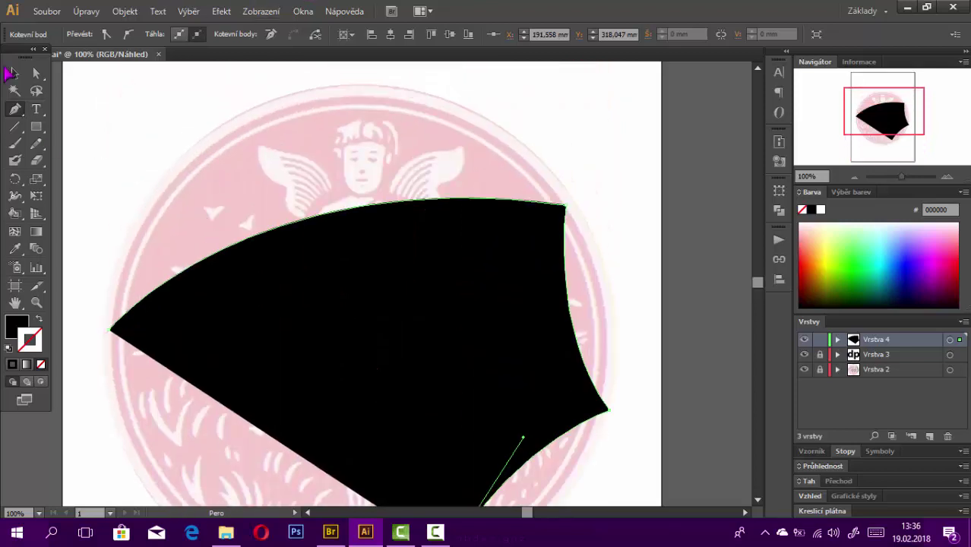
pyautogui.press('v')
pyautogui.click(434, 34)
# - Set the blade to 30% opacity and resume the Pen path from its bottom tip
pyautogui.click(460, 102)
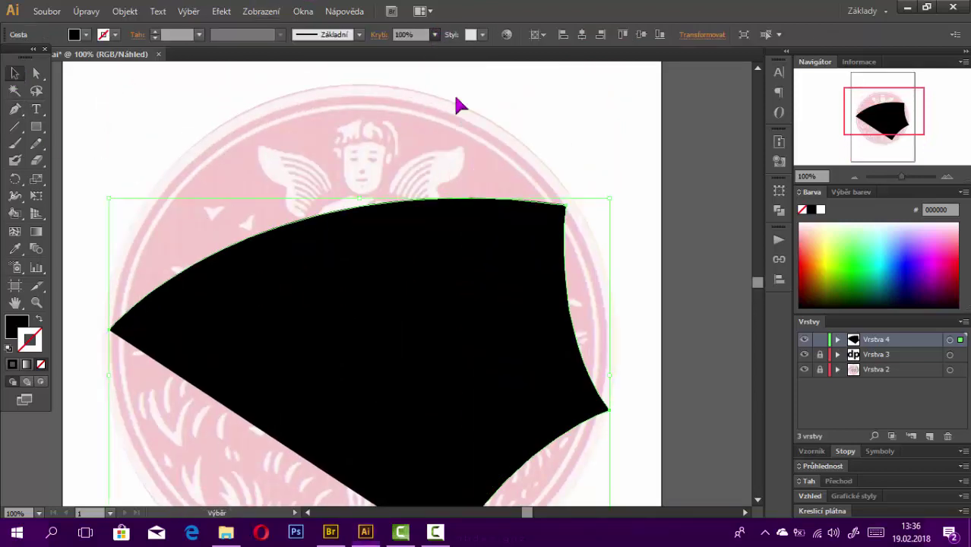
pyautogui.scroll(-4, 520, 184)
pyautogui.click(17, 109)
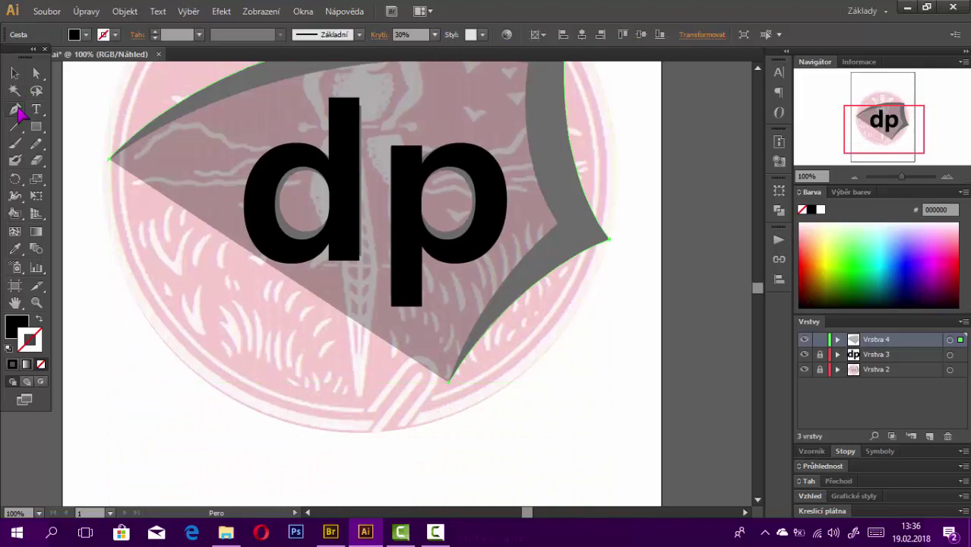
pyautogui.click(449, 384)
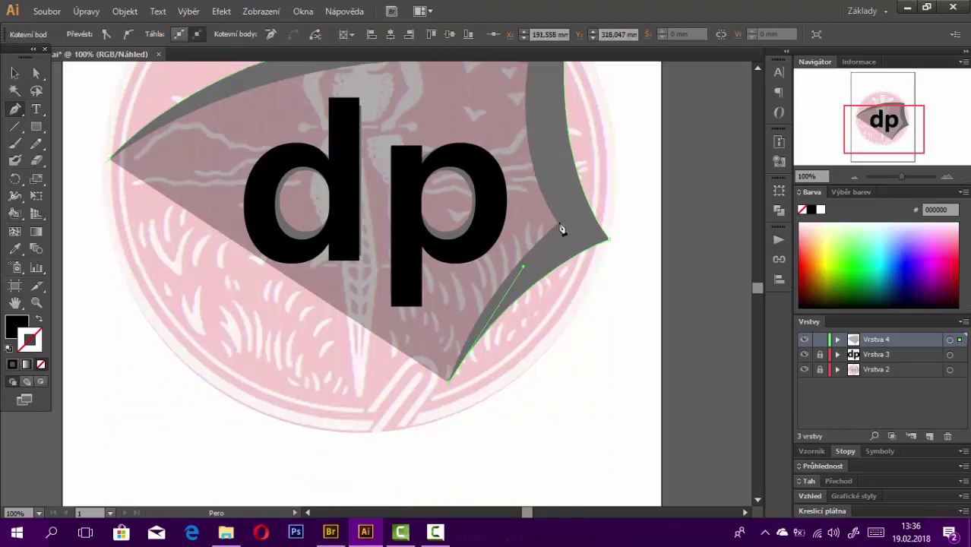
# - Add curved points along the blade's right and upper edges, then close the path at the left tip
pyautogui.moveTo(560, 225); pyautogui.dragTo(629, 172)
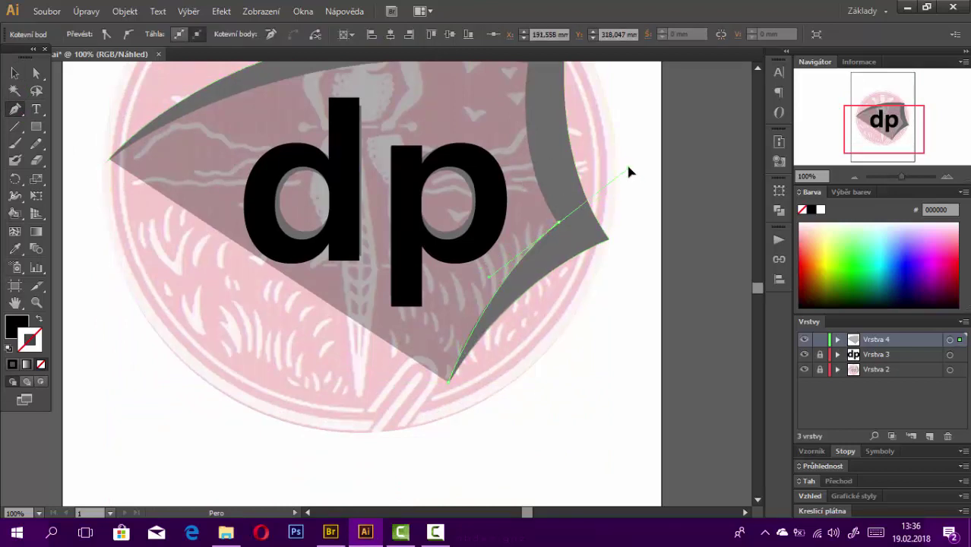
pyautogui.click(563, 224)
pyautogui.scroll(3, 570, 146)
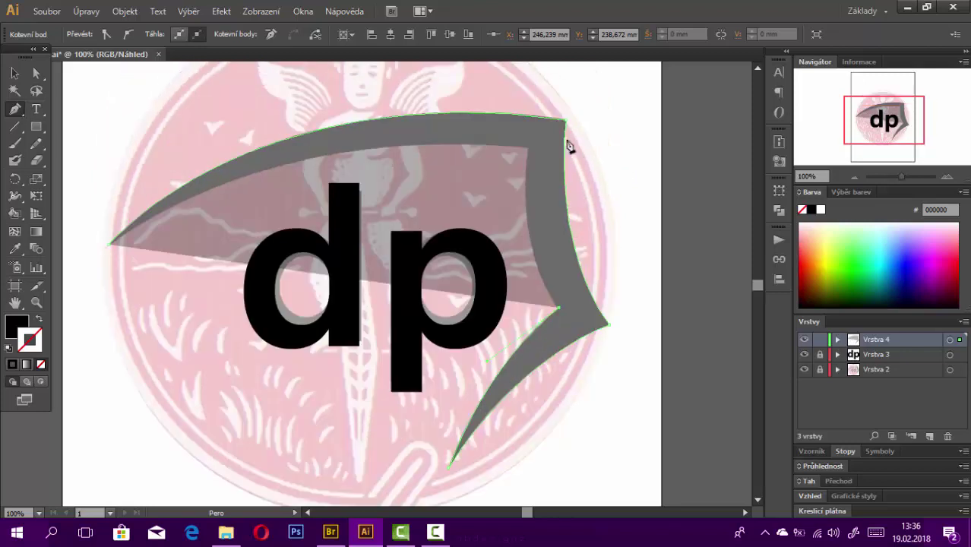
pyautogui.scroll(3, 570, 146)
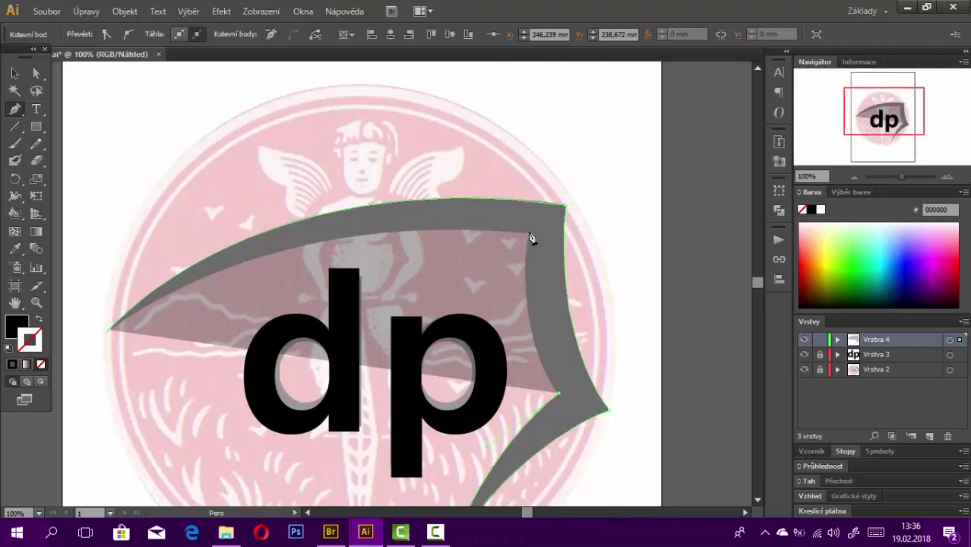
pyautogui.moveTo(530, 236)
pyautogui.mouseDown()
pyautogui.moveTo(542, 125)
pyautogui.moveTo(544, 133)
pyautogui.mouseUp()
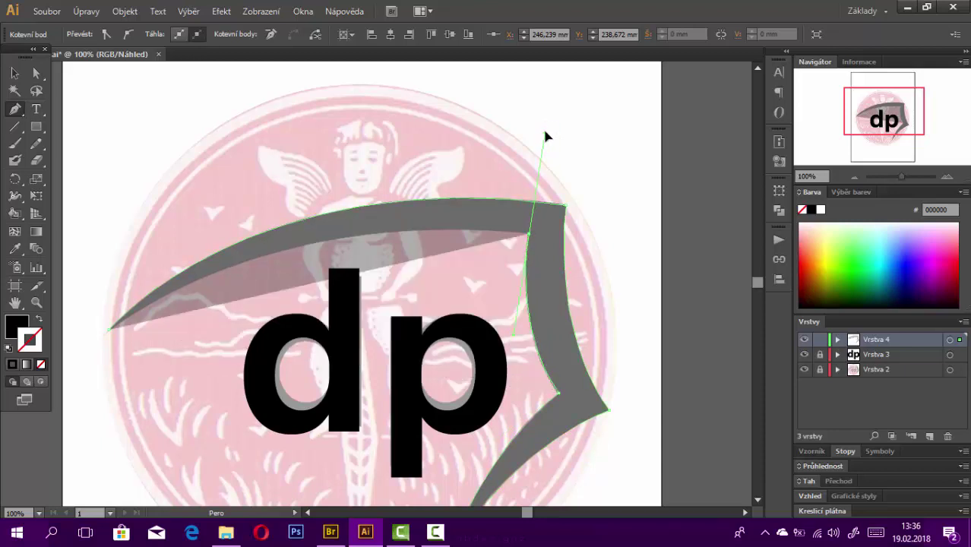
pyautogui.click(529, 236)
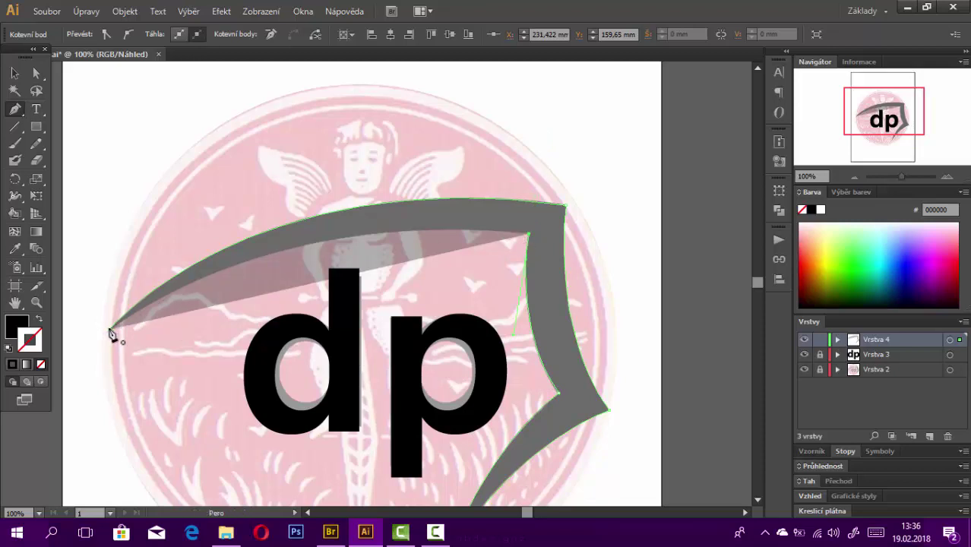
pyautogui.moveTo(111, 329)
pyautogui.mouseDown()
pyautogui.moveTo(17, 399)
pyautogui.moveTo(100, 432)
pyautogui.moveTo(148, 466)
pyautogui.moveTo(128, 480)
pyautogui.moveTo(150, 457)
pyautogui.moveTo(150, 472)
pyautogui.moveTo(154, 462)
pyautogui.moveTo(133, 473)
pyautogui.moveTo(202, 455)
pyautogui.moveTo(182, 453)
pyautogui.moveTo(330, 464)
pyautogui.mouseUp()
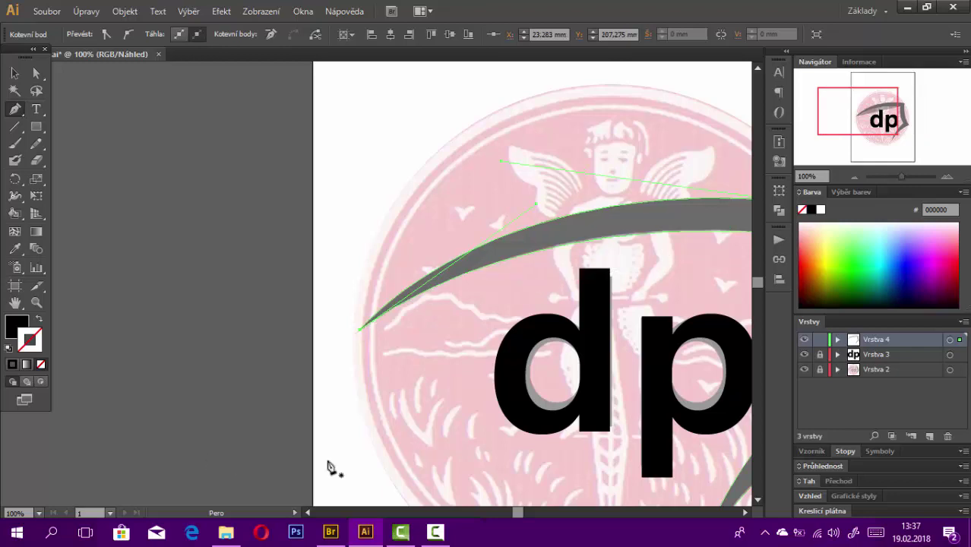
pyautogui.hscroll(5, 759, 365)
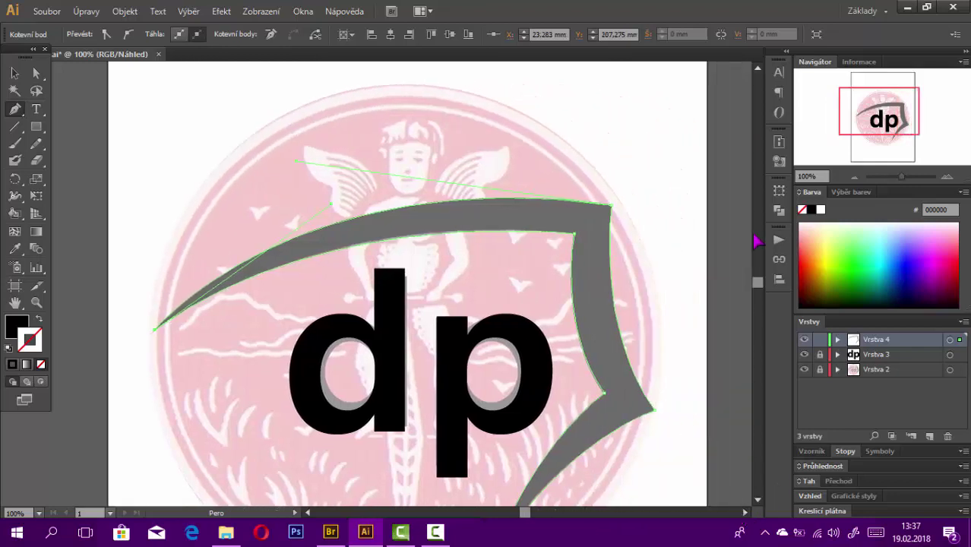
# - Return the blade to 100% opacity and hide reference layer Vrstva 2
pyautogui.hotkey('ctrl', '-')
pyautogui.click(14, 73)
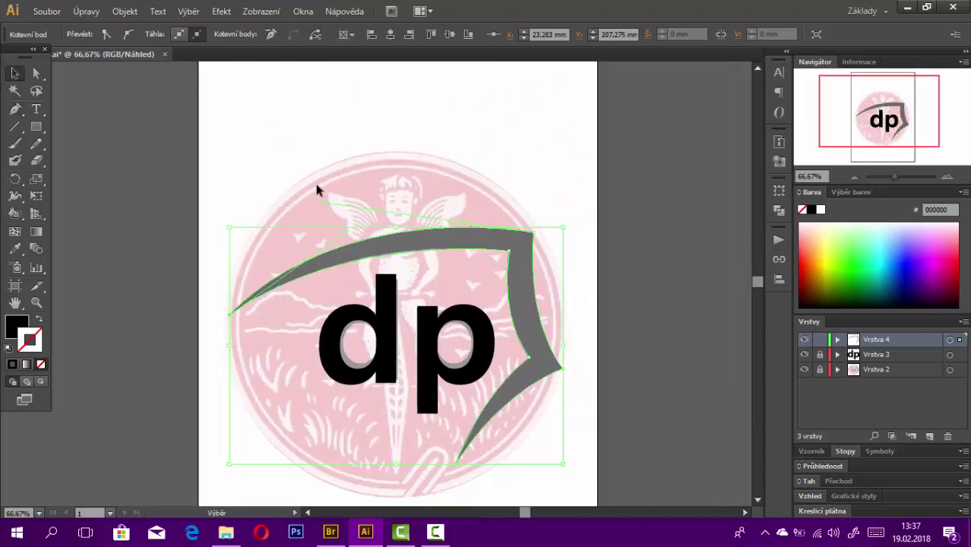
pyautogui.click(435, 34)
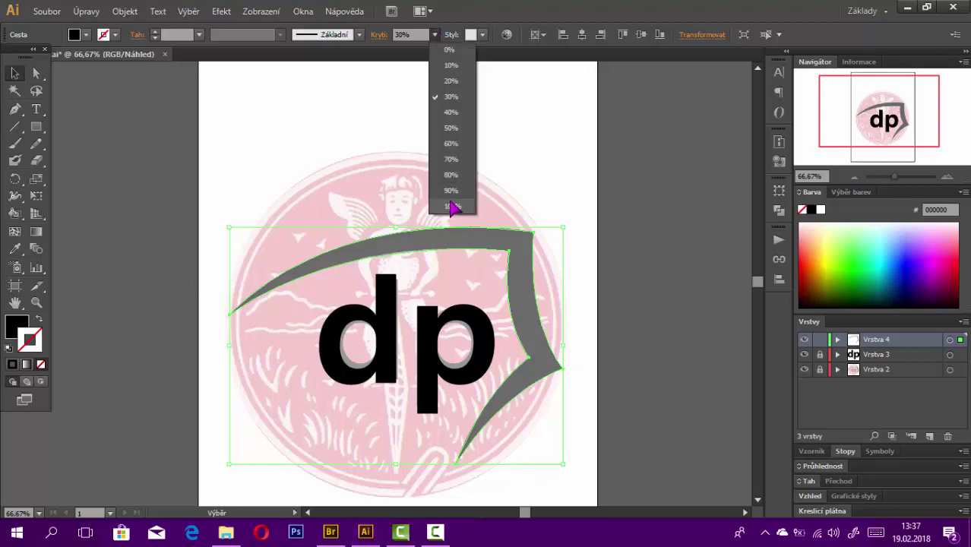
pyautogui.click(453, 206)
pyautogui.click(555, 166)
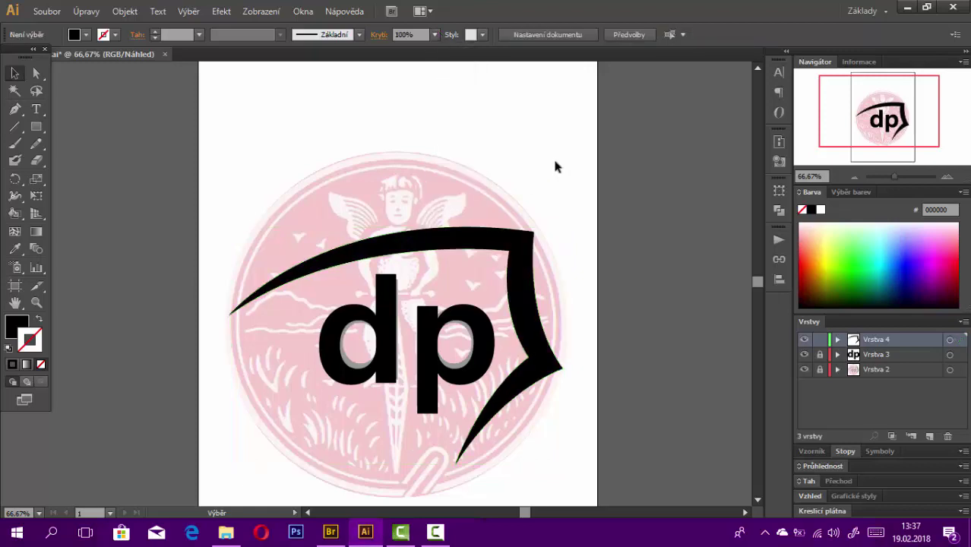
pyautogui.click(804, 370)
# - Reselect the blade shape and switch to the Direct Selection tool
pyautogui.click(479, 232)
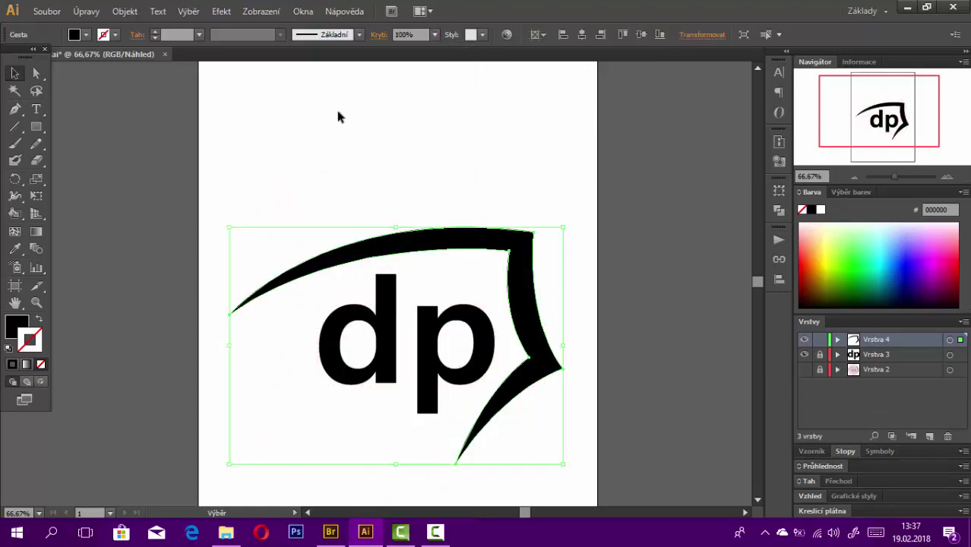
pyautogui.click(124, 12)
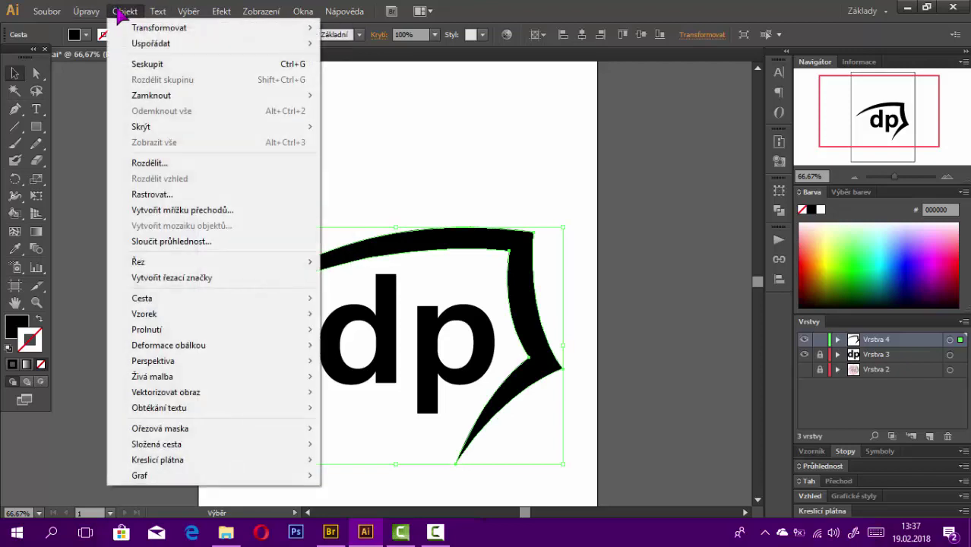
pyautogui.click(149, 163)
pyautogui.click(62, 122)
pyautogui.click(310, 269)
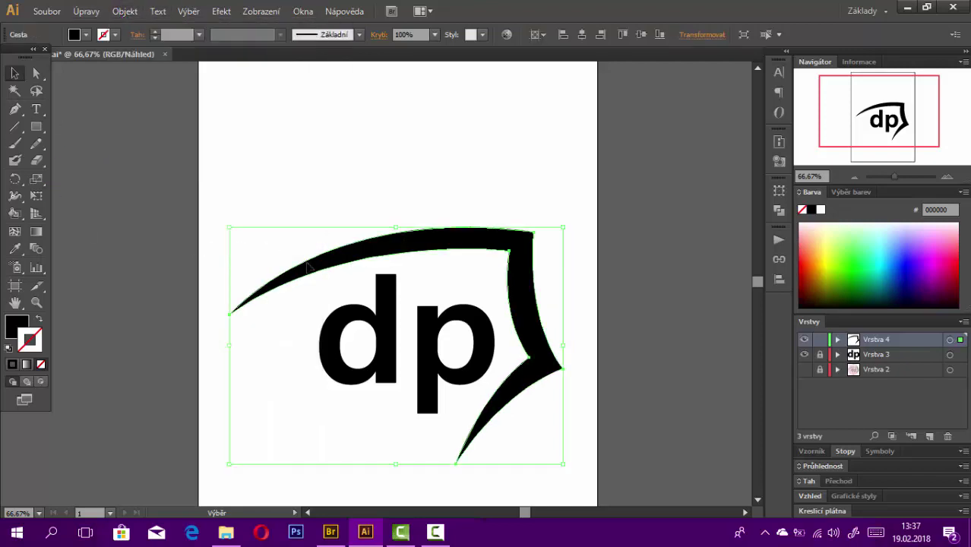
pyautogui.press('a')
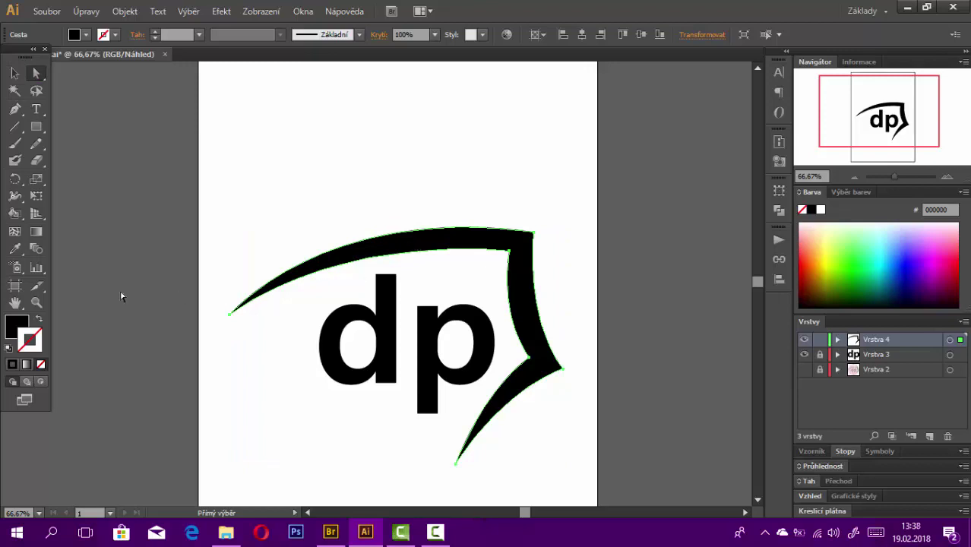
# - Give the scythe blade a white fill and a 5 pt black stroke
pyautogui.click(116, 35)
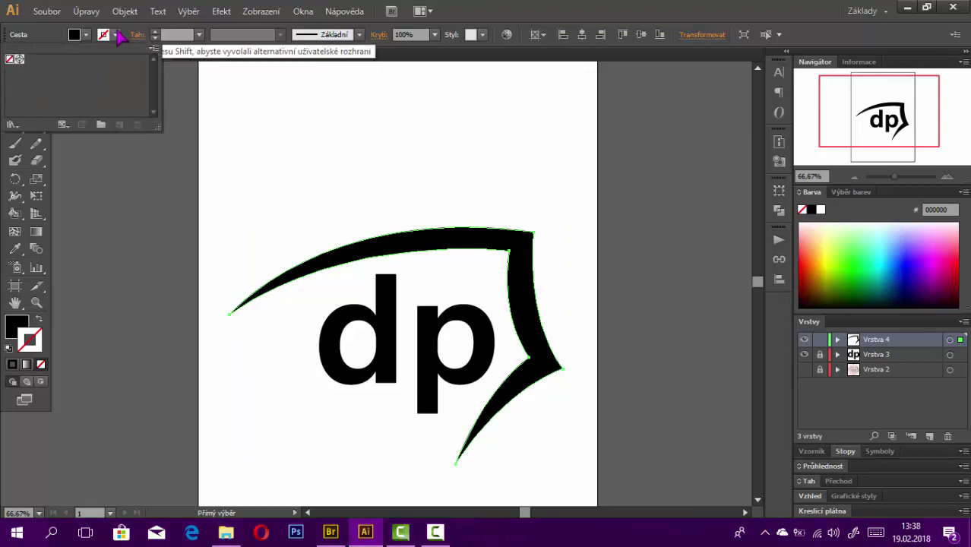
pyautogui.click(9, 349)
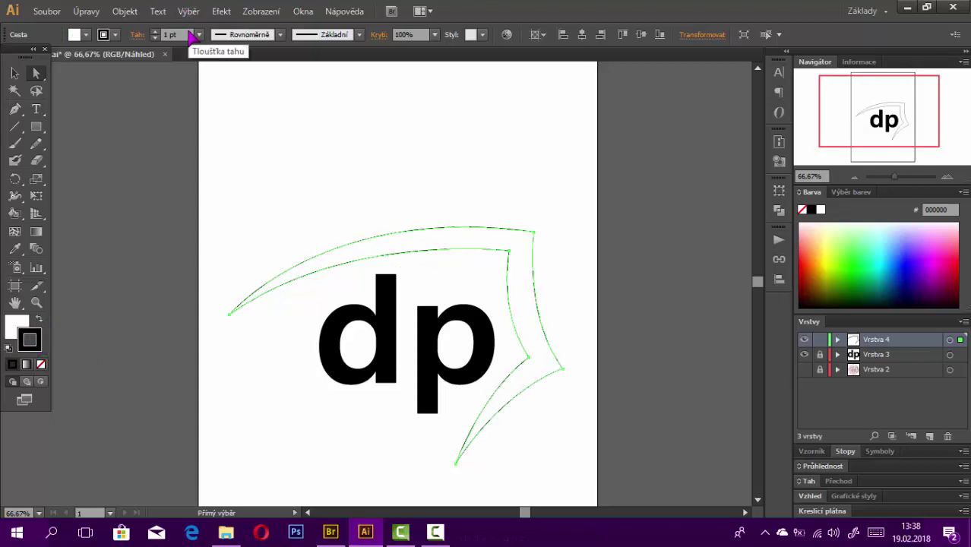
pyautogui.click(199, 34)
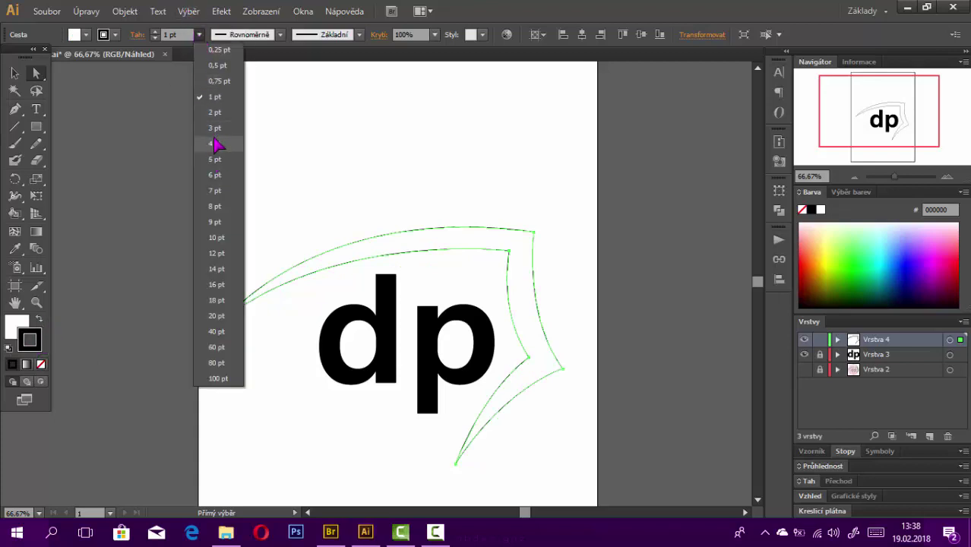
pyautogui.click(216, 144)
pyautogui.click(199, 35)
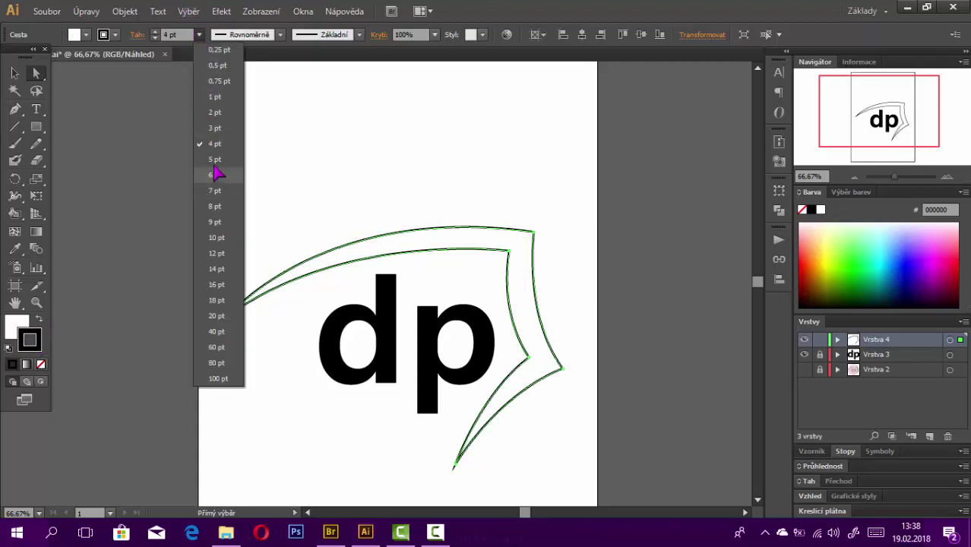
pyautogui.click(216, 159)
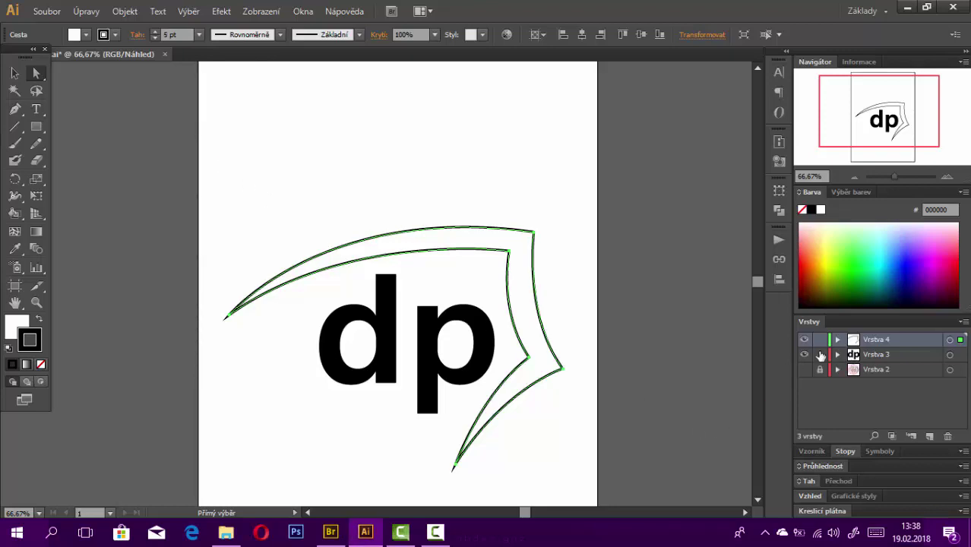
# - Give the dp letter group a white fill and a 5 pt black stroke, then deselect
pyautogui.click(885, 360)
pyautogui.click(444, 337)
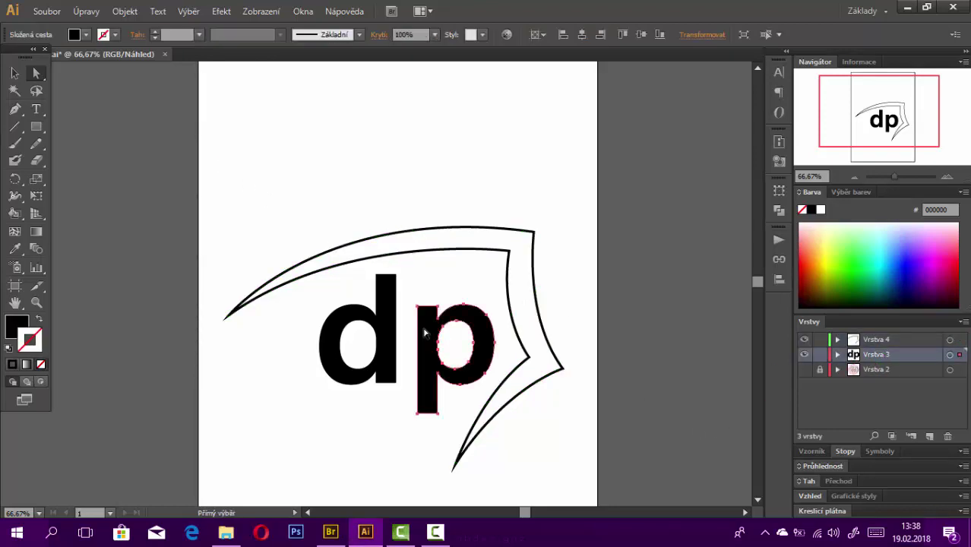
pyautogui.keyDown('ctrl'); pyautogui.click(392, 302); pyautogui.keyUp('ctrl')
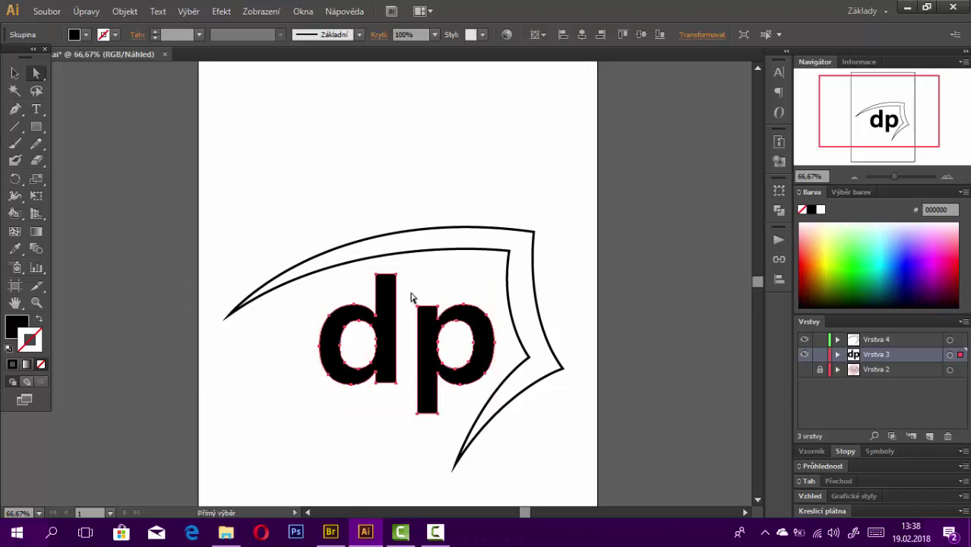
pyautogui.click(10, 350)
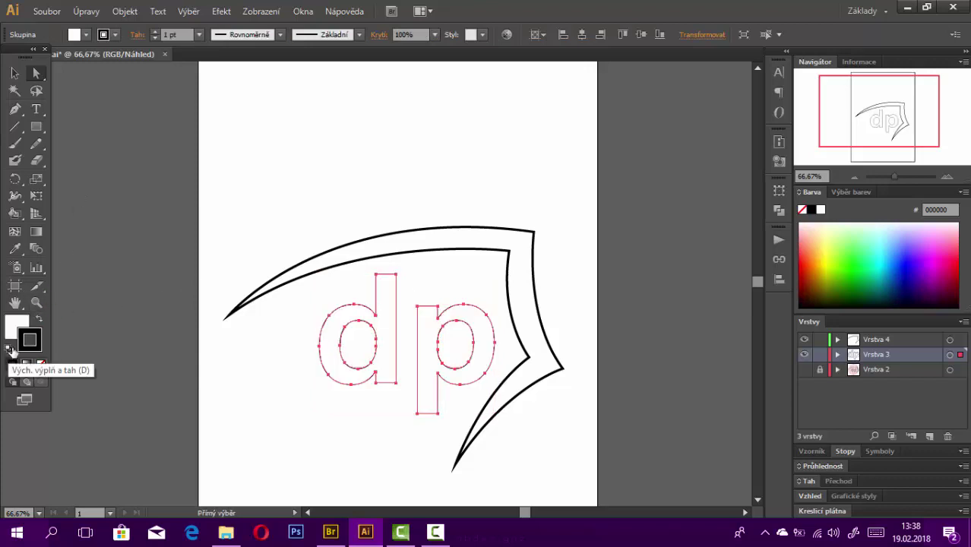
pyautogui.click(199, 34)
pyautogui.click(214, 159)
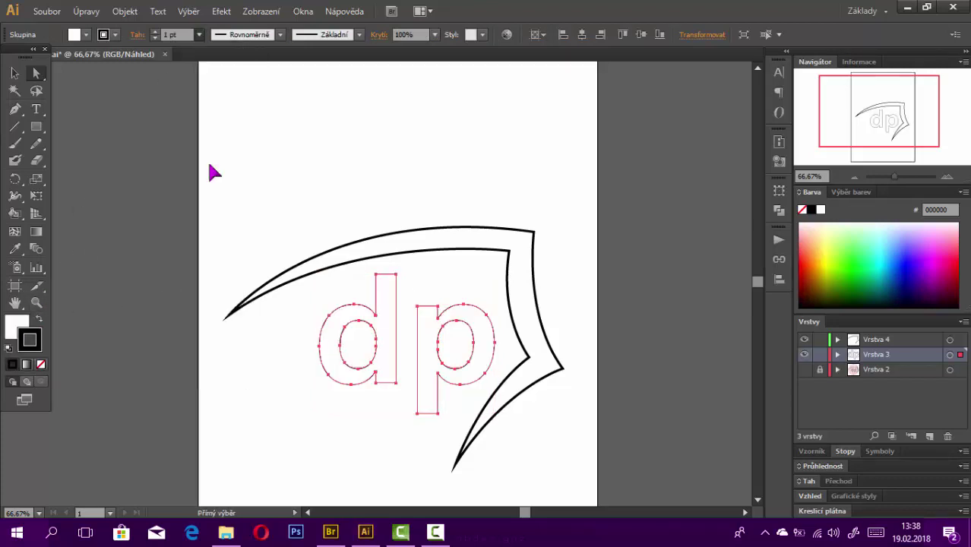
pyautogui.click(15, 73)
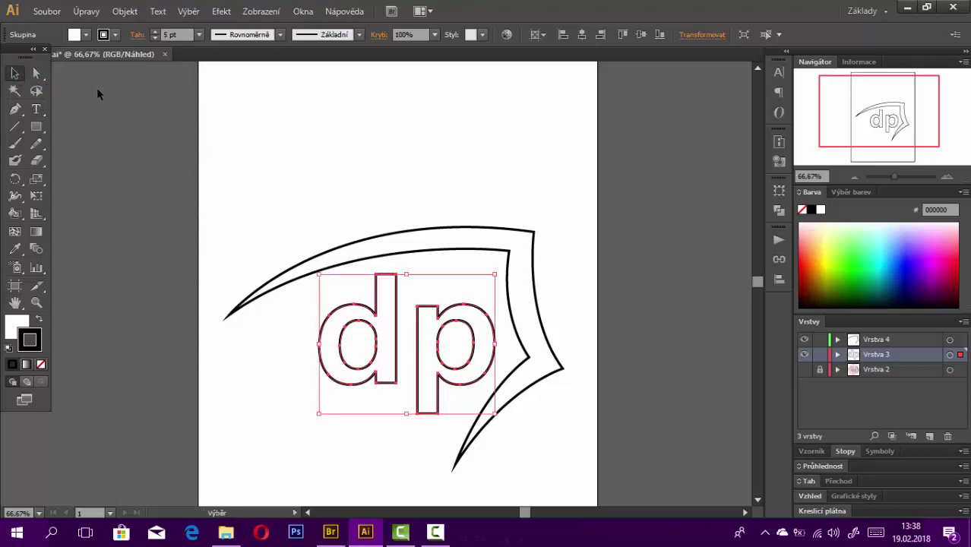
pyautogui.click(97, 87)
pyautogui.scroll(-1, 719, 201)
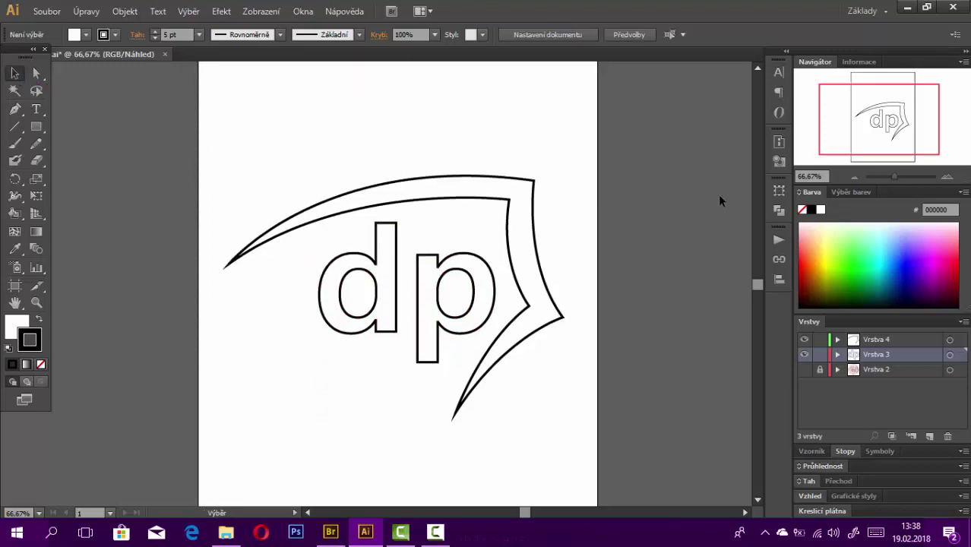
pyautogui.scroll(-1, 720, 200)
pyautogui.click(882, 340)
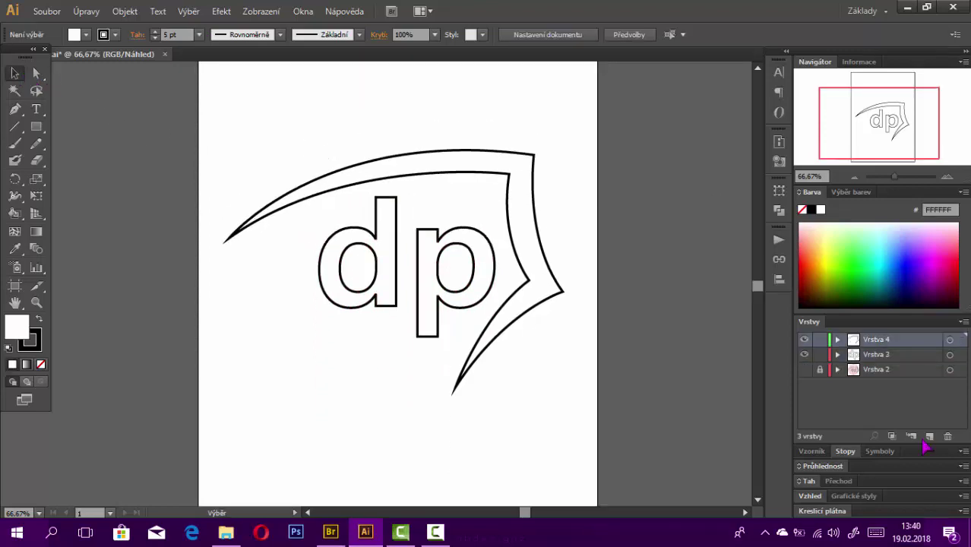
pyautogui.click(46, 11)
pyautogui.click(57, 27)
pyautogui.click(650, 396)
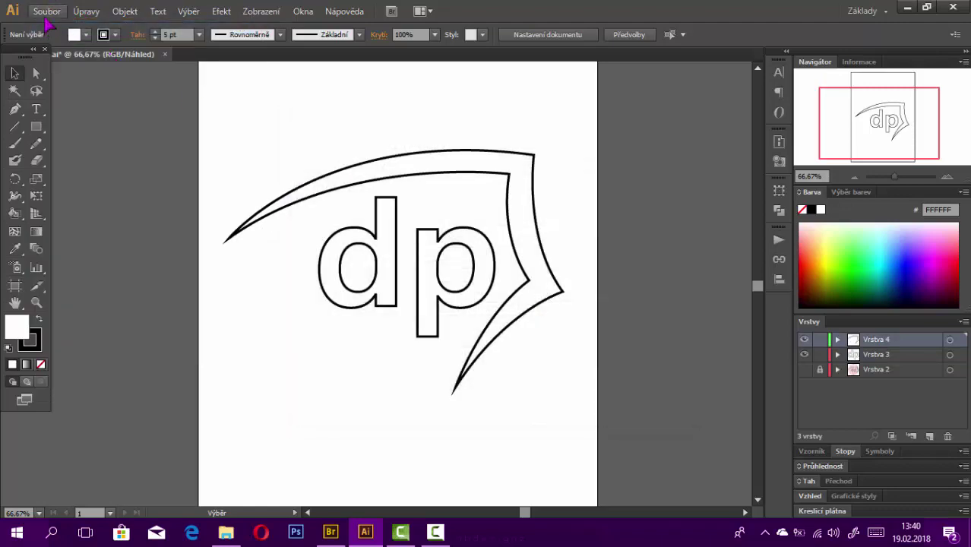
pyautogui.click(46, 11)
pyautogui.click(45, 58)
pyautogui.click(133, 112)
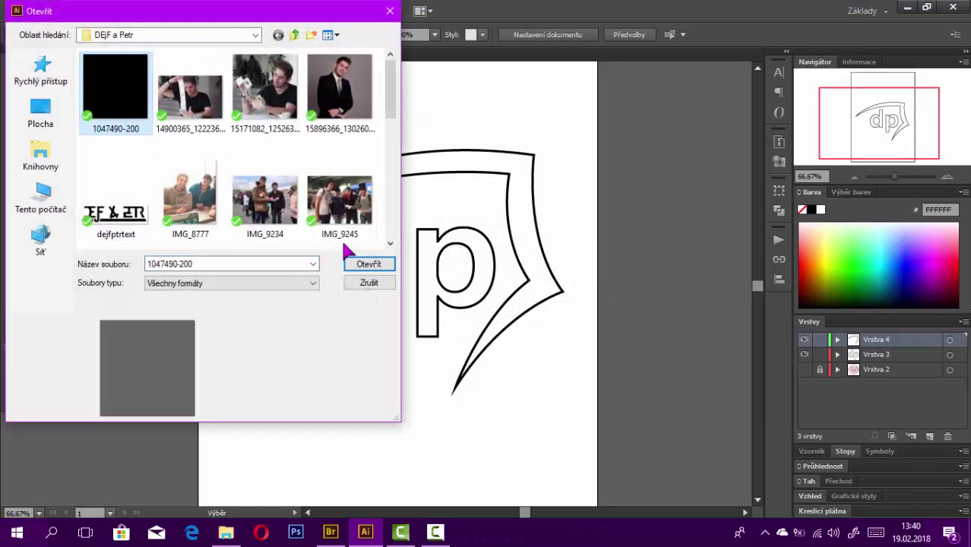
pyautogui.click(359, 263)
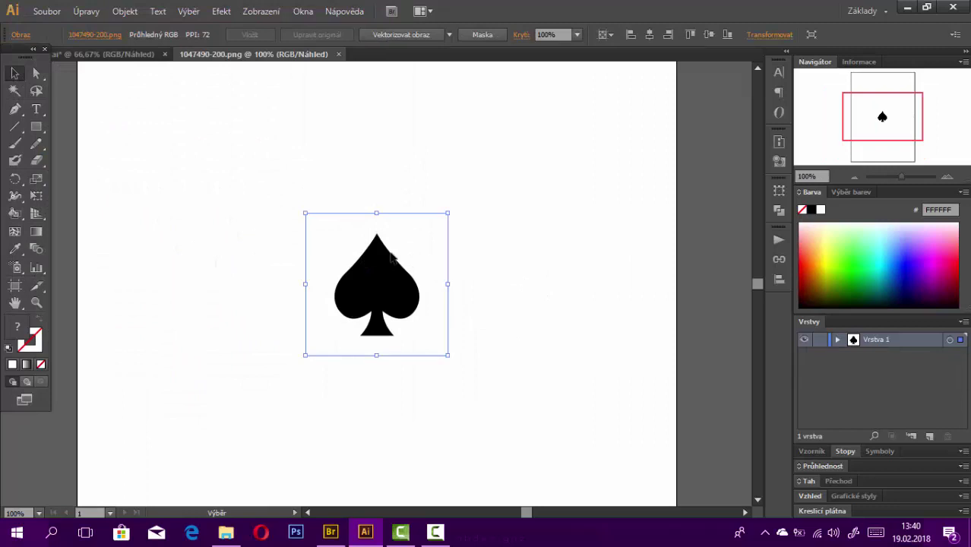
# - Enlarge the spade image and Image Trace it into vector art
pyautogui.click(434, 32)
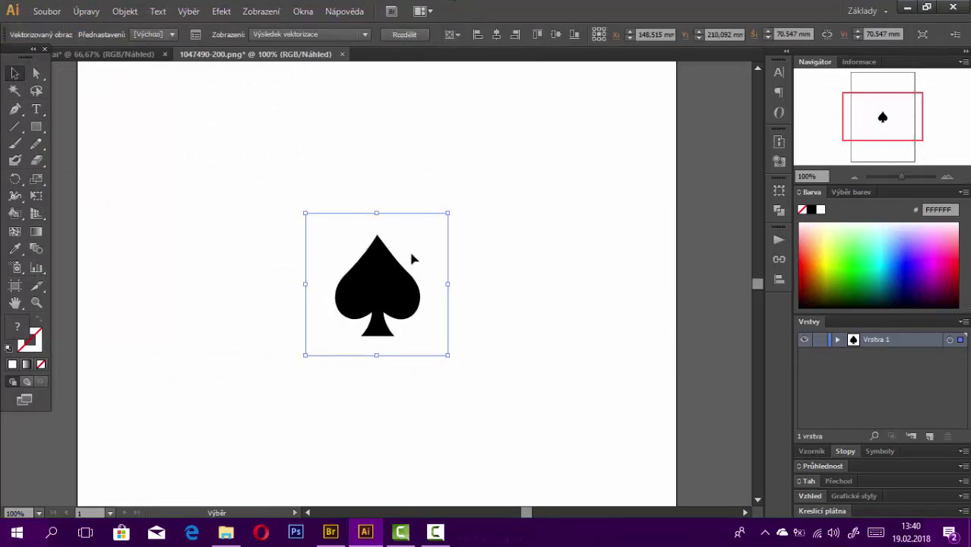
pyautogui.hotkey('ctrl', 'z')
pyautogui.hotkey('ctrl', '+')
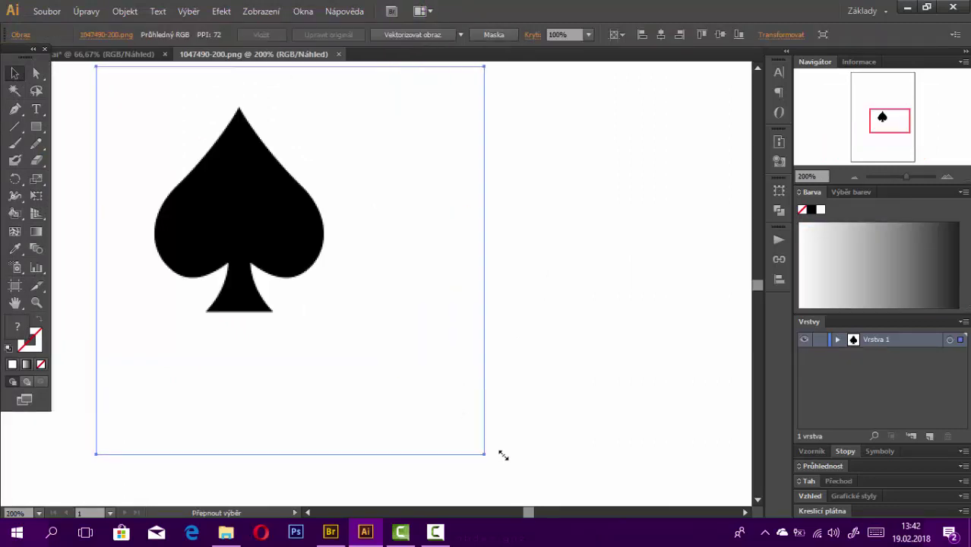
pyautogui.moveTo(382, 352); pyautogui.dragTo(583, 181)
pyautogui.scroll(10, 512, 278)
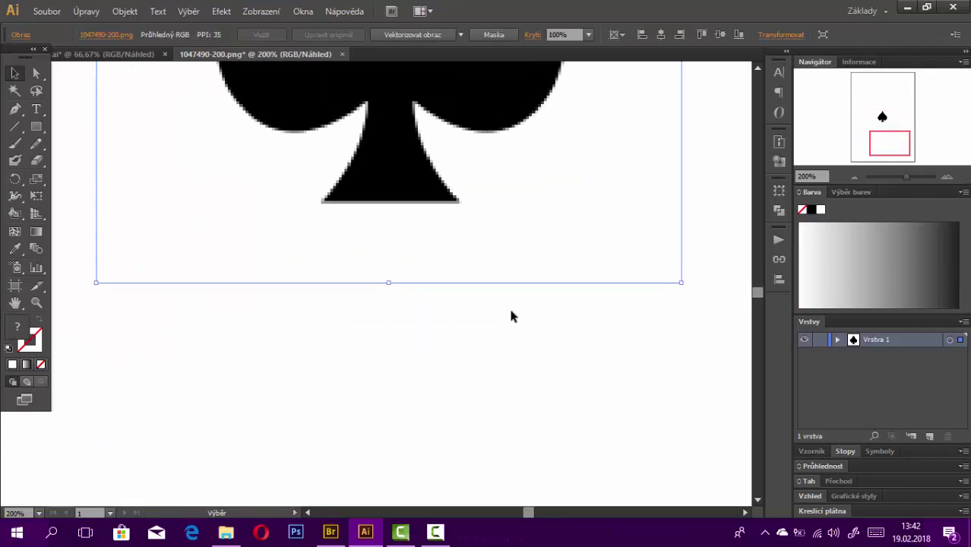
pyautogui.click(414, 34)
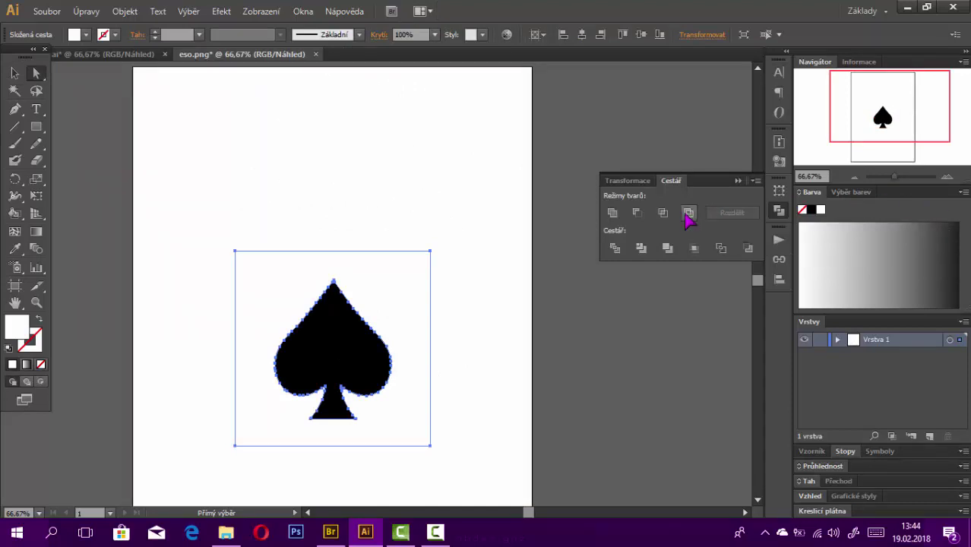
# - Drag the white trace background off the spade and select the black spade
pyautogui.click(394, 335)
pyautogui.hotkey('ctrl', 'a')
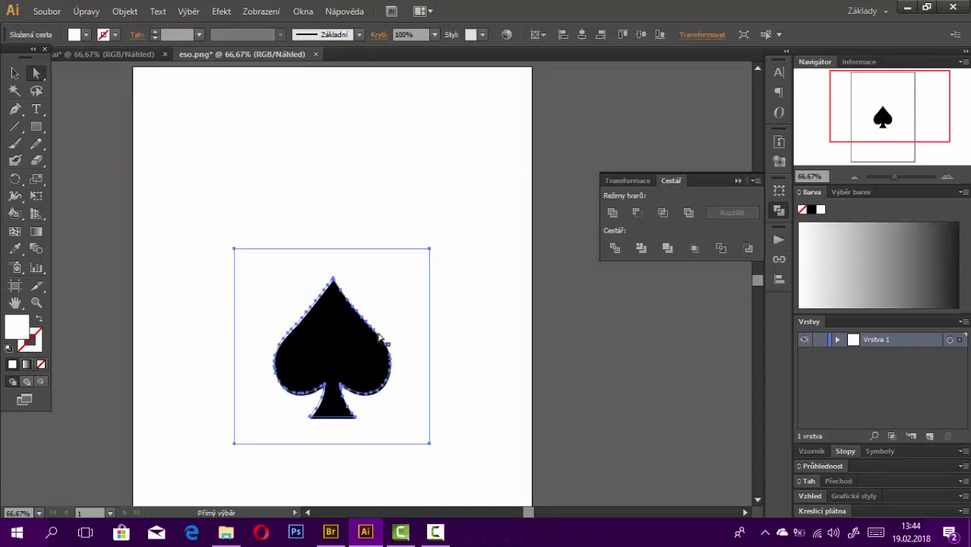
pyautogui.moveTo(380, 337); pyautogui.dragTo(430, 266)
pyautogui.click(360, 340)
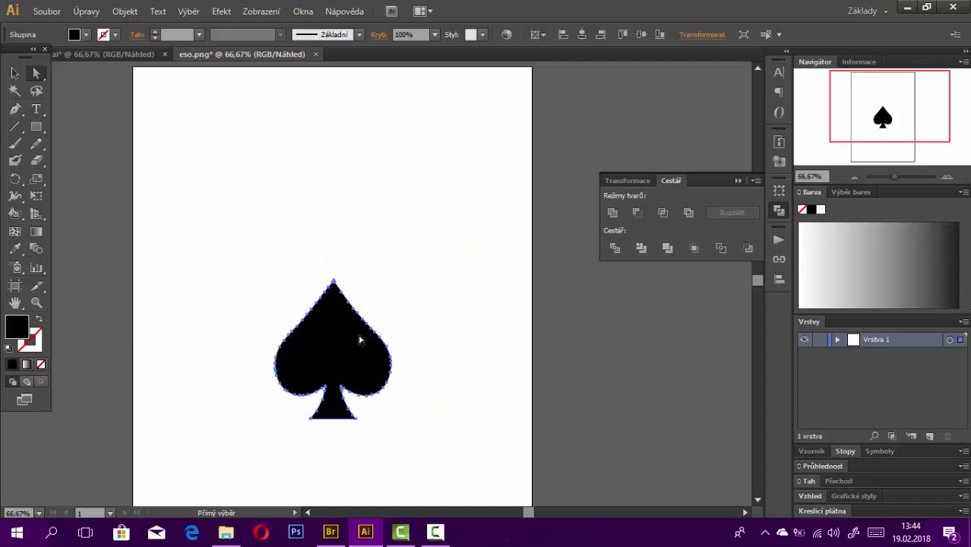
# - Export the spade as eso.png, replacing the existing file and accepting the PNG settings
pyautogui.click(42, 12)
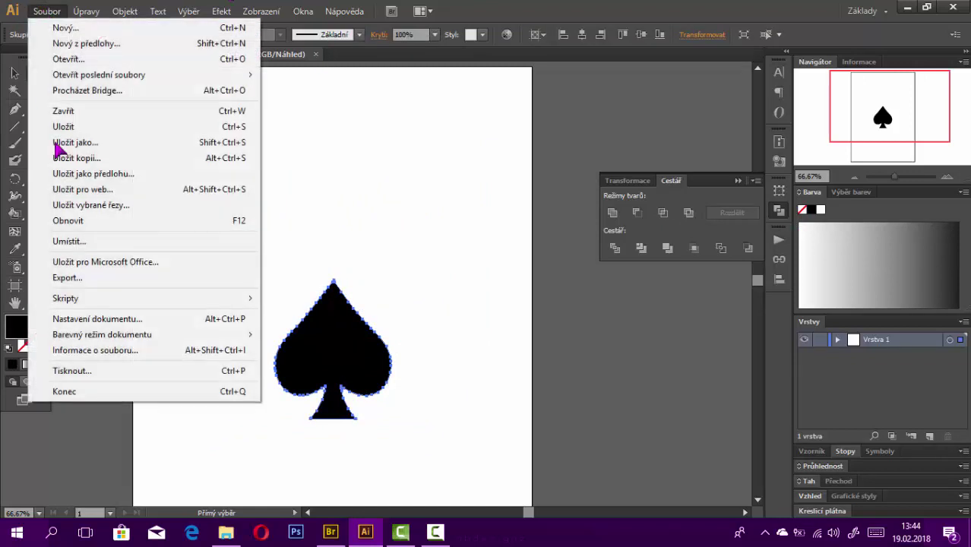
pyautogui.click(75, 277)
pyautogui.click(274, 120)
pyautogui.click(360, 343)
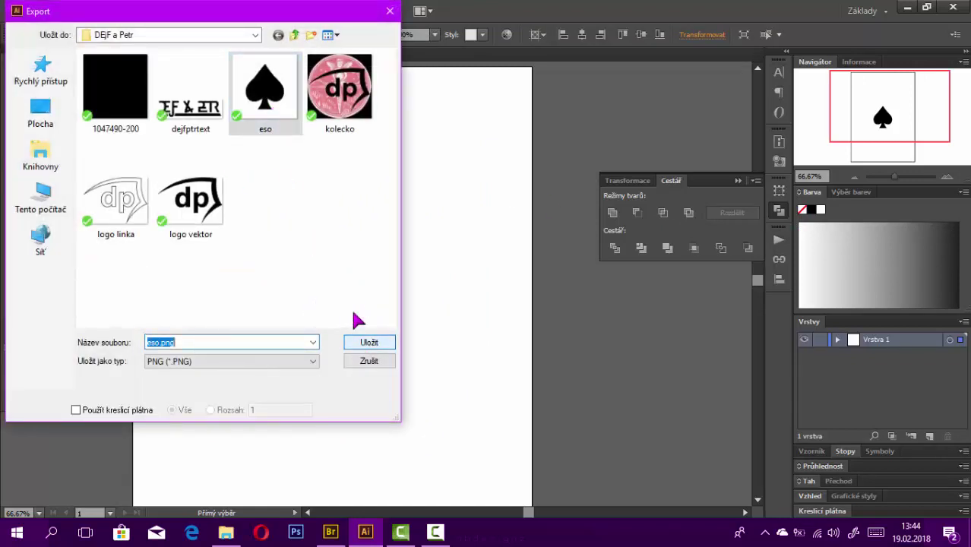
pyautogui.click(541, 319)
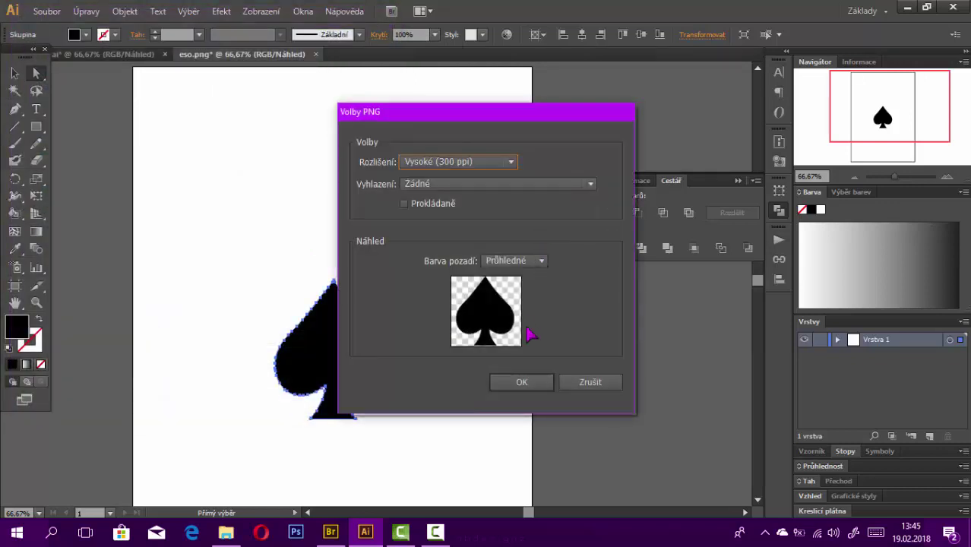
pyautogui.click(528, 384)
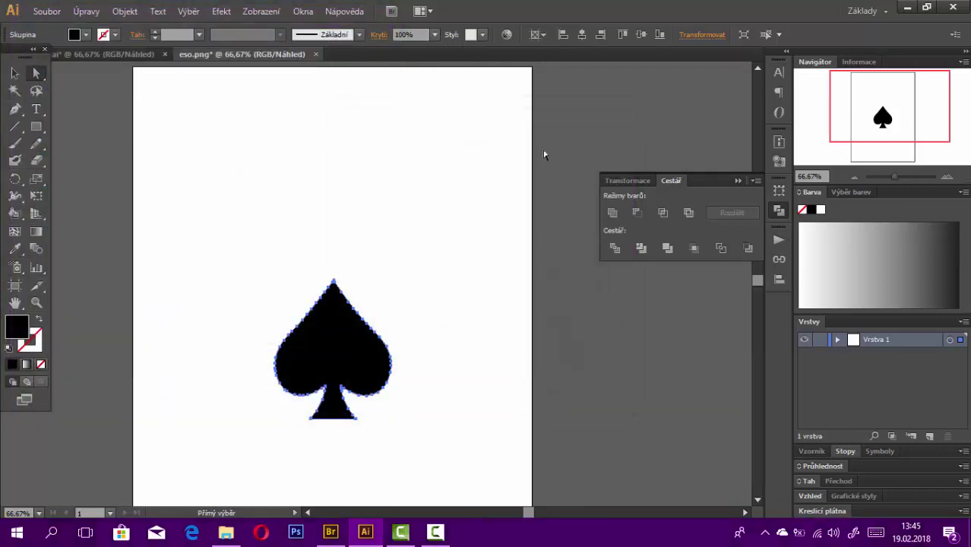
pyautogui.click(15, 73)
# - Paste the spade into the dp logo document, scale it up and move it over the logo
pyautogui.click(134, 55)
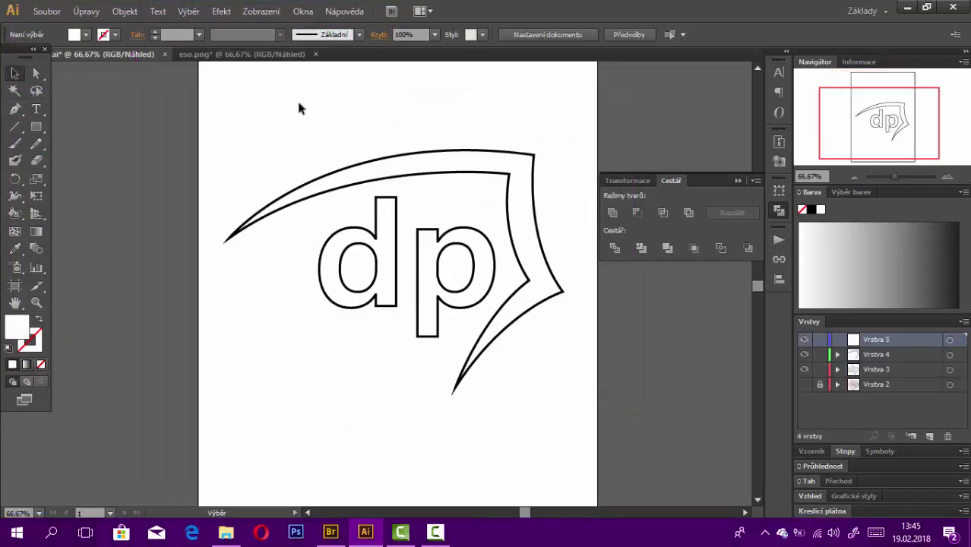
pyautogui.click(737, 181)
pyautogui.click(262, 54)
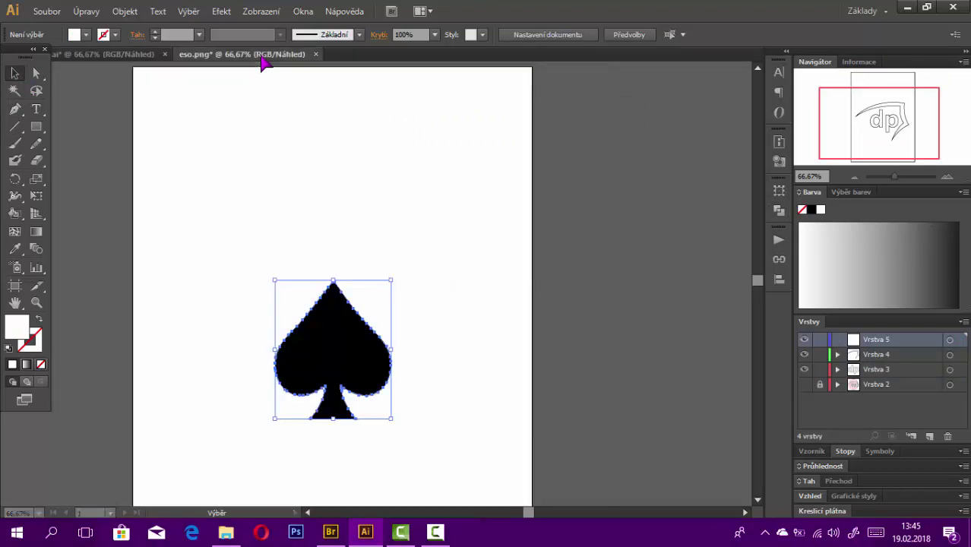
pyautogui.click(118, 56)
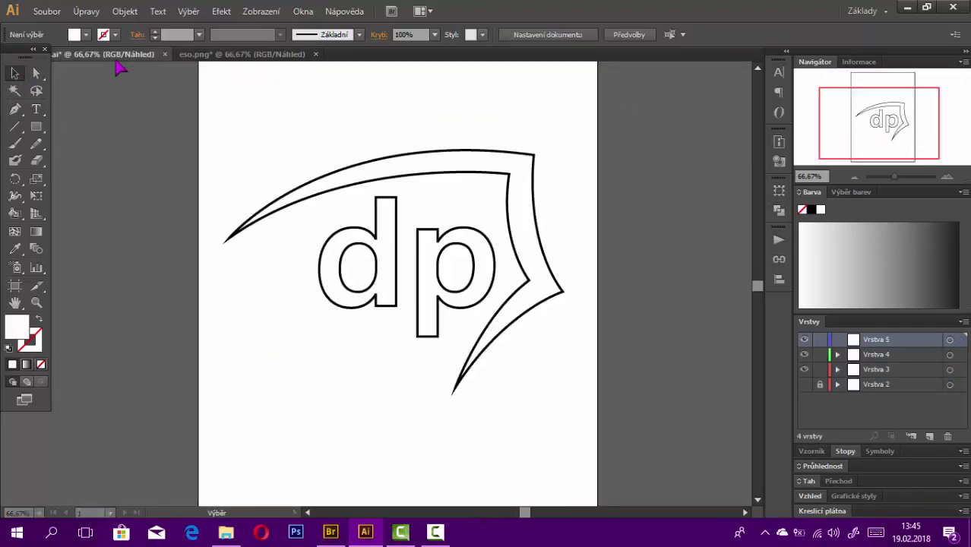
pyautogui.hotkey('ctrl', 'v')
pyautogui.hotkey('ctrl', 't')
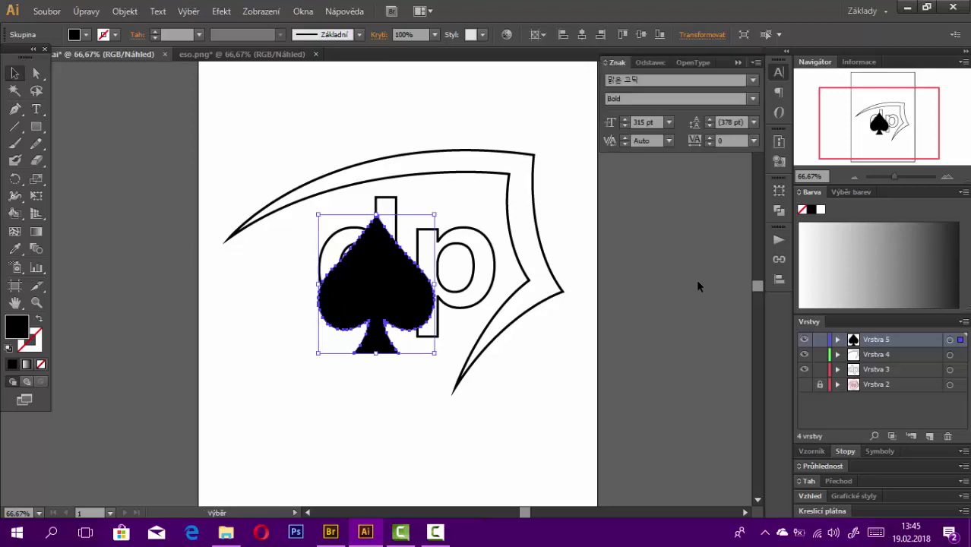
pyautogui.moveTo(431, 356); pyautogui.dragTo(556, 498)
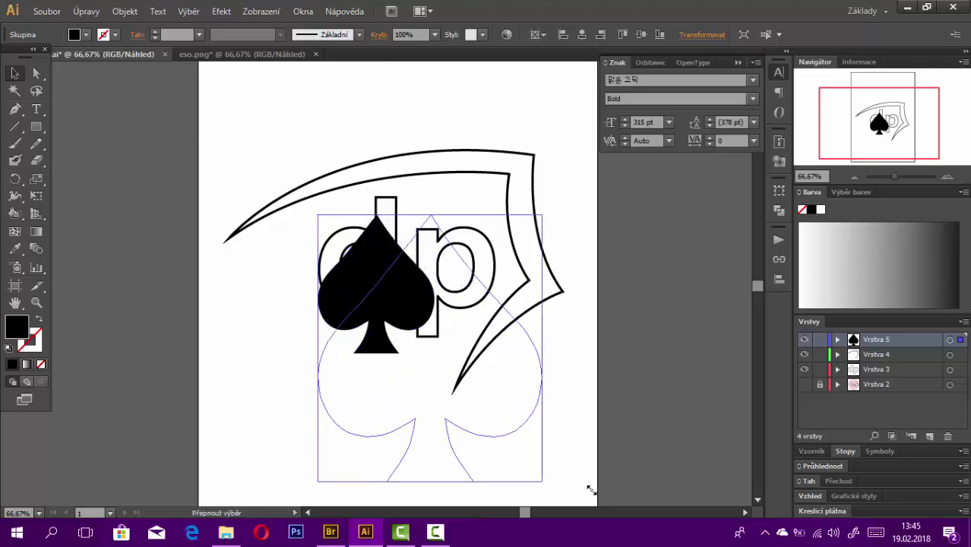
pyautogui.moveTo(434, 373); pyautogui.dragTo(407, 275)
pyautogui.click(727, 403)
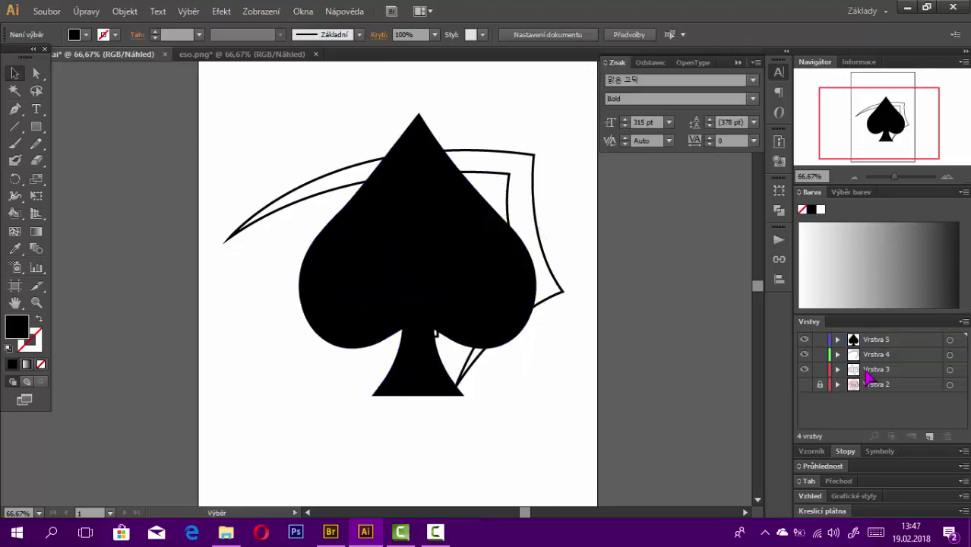
# - Select the scythe, dp and spade layers and nudge the artwork up into place
pyautogui.keyDown('ctrl'); pyautogui.click(871, 354); pyautogui.keyUp('ctrl')
pyautogui.click(494, 169)
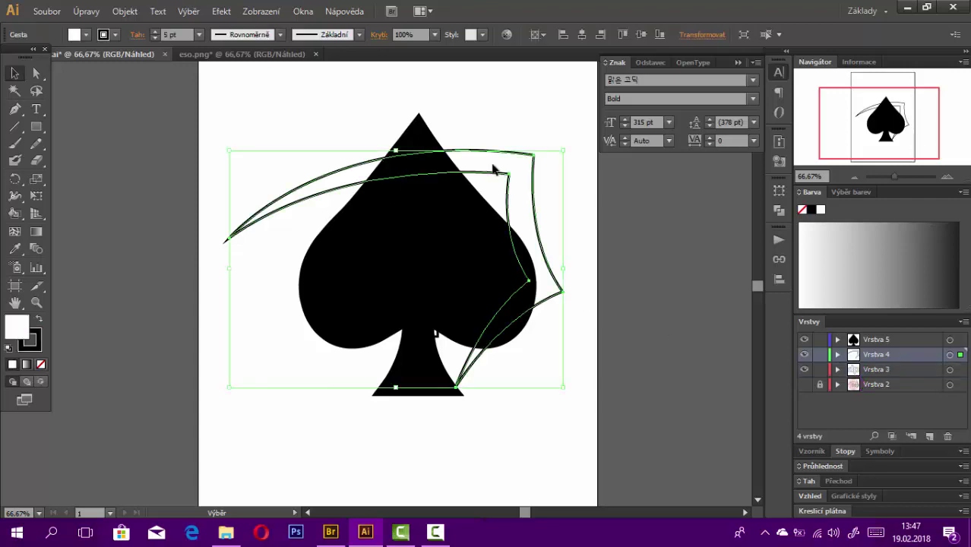
pyautogui.click(494, 169)
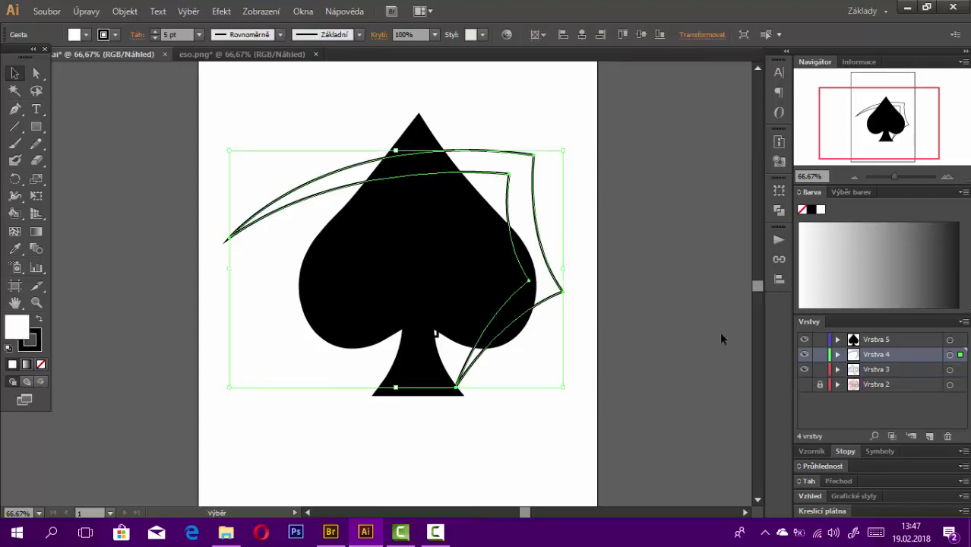
pyautogui.keyDown('ctrl'); pyautogui.click(878, 370); pyautogui.keyUp('ctrl')
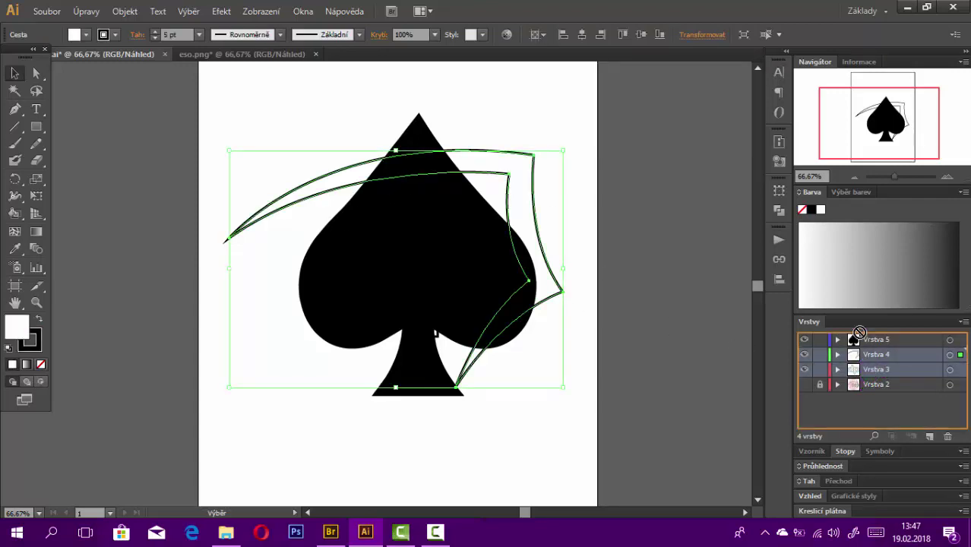
pyautogui.keyDown('ctrl'); pyautogui.click(859, 339); pyautogui.keyUp('ctrl')
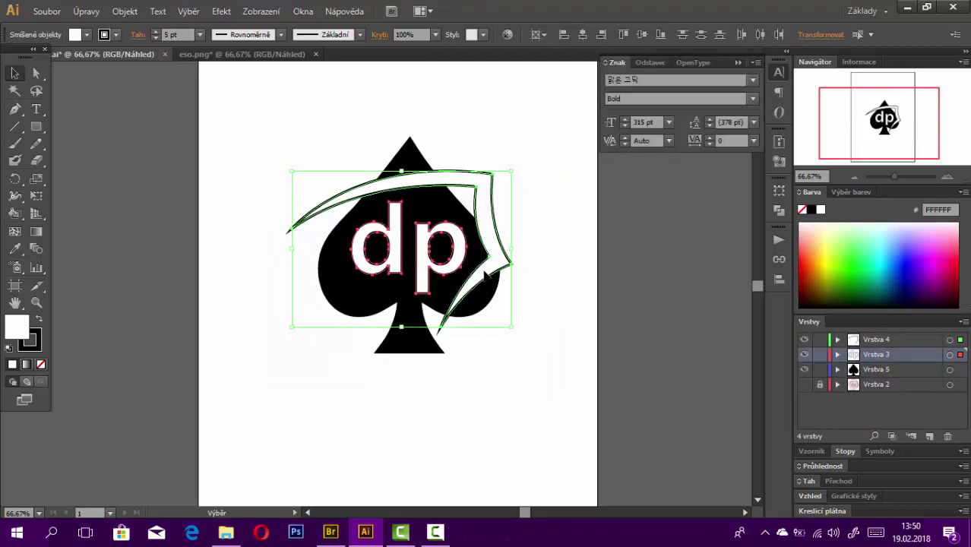
pyautogui.press('Up')
pyautogui.press('Up')
pyautogui.press('Up')
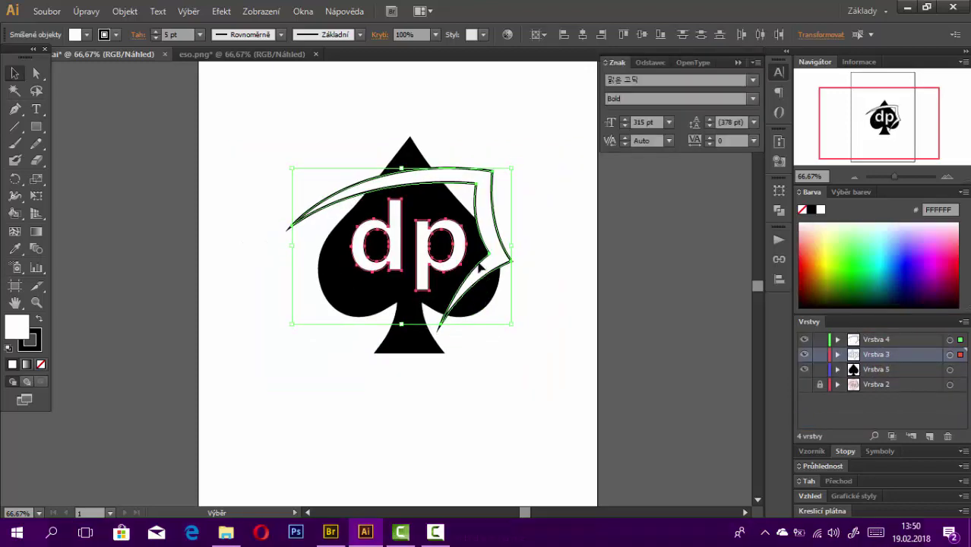
pyautogui.click(546, 88)
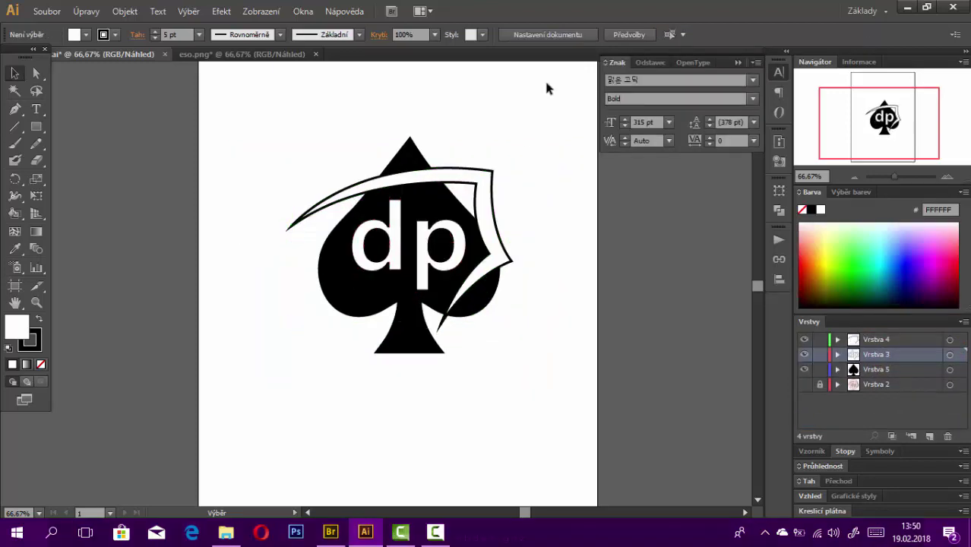
# - Remove the outline stroke from the dp lettering
pyautogui.click(437, 271)
pyautogui.click(41, 364)
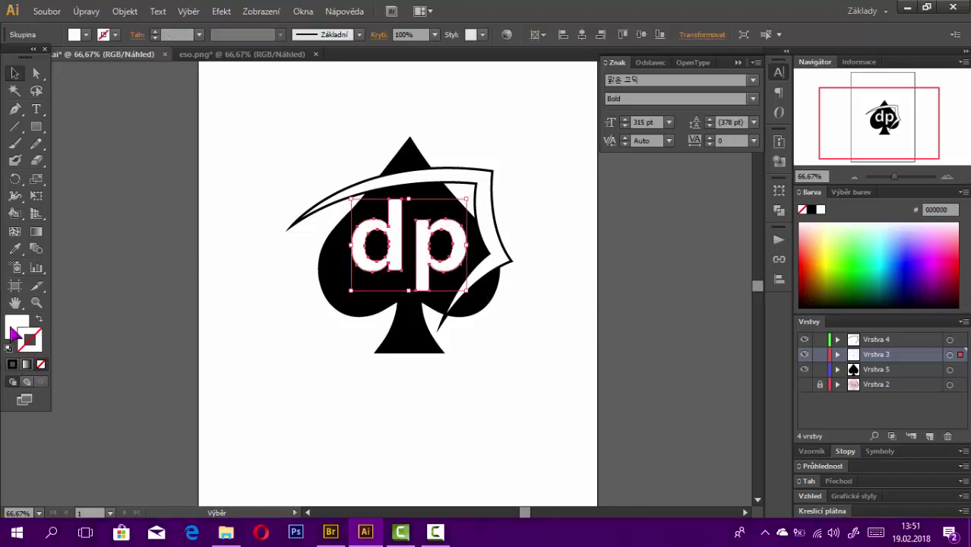
pyautogui.click(238, 146)
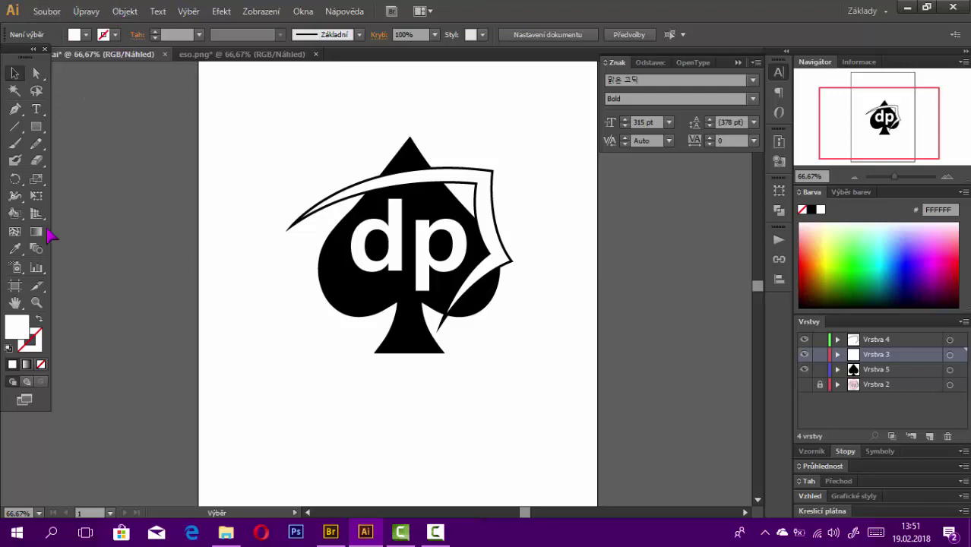
# - Centre the grey circle behind the spade logo, then add new layer Vrstva 7
pyautogui.click(923, 339)
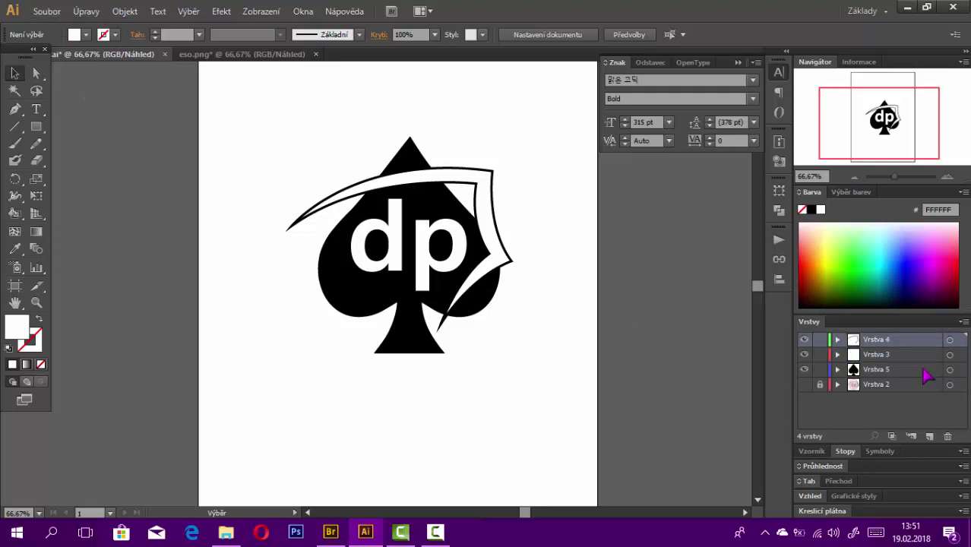
pyautogui.click(930, 437)
pyautogui.click(35, 129)
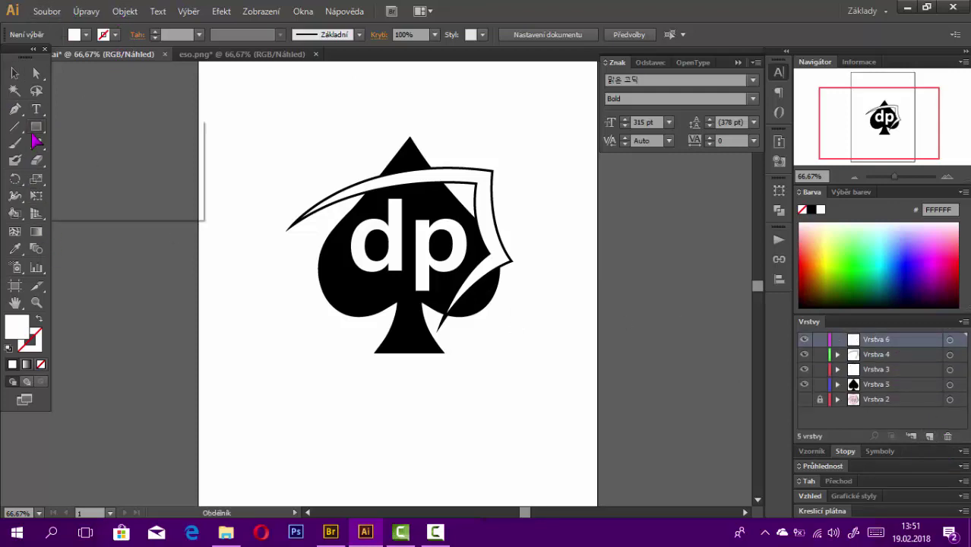
pyautogui.click(83, 167)
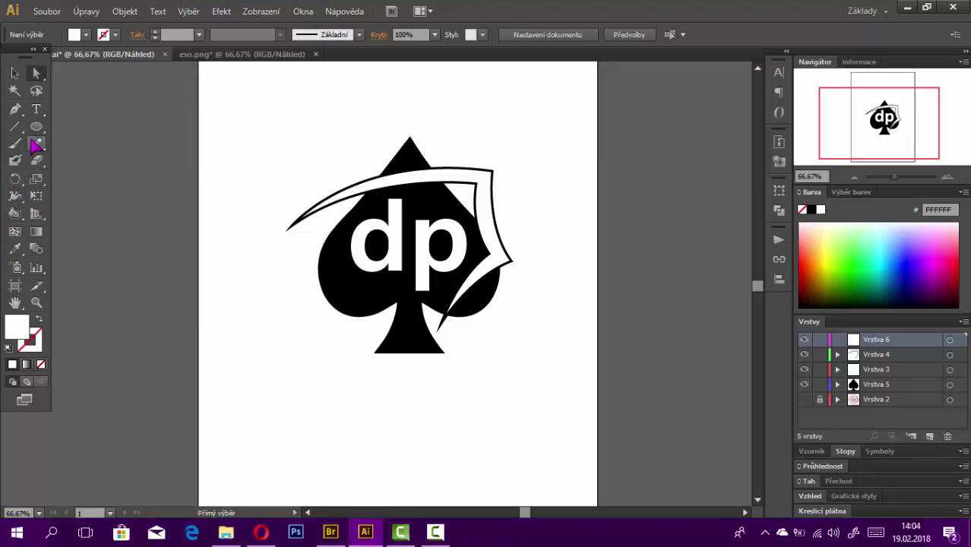
pyautogui.click(35, 129)
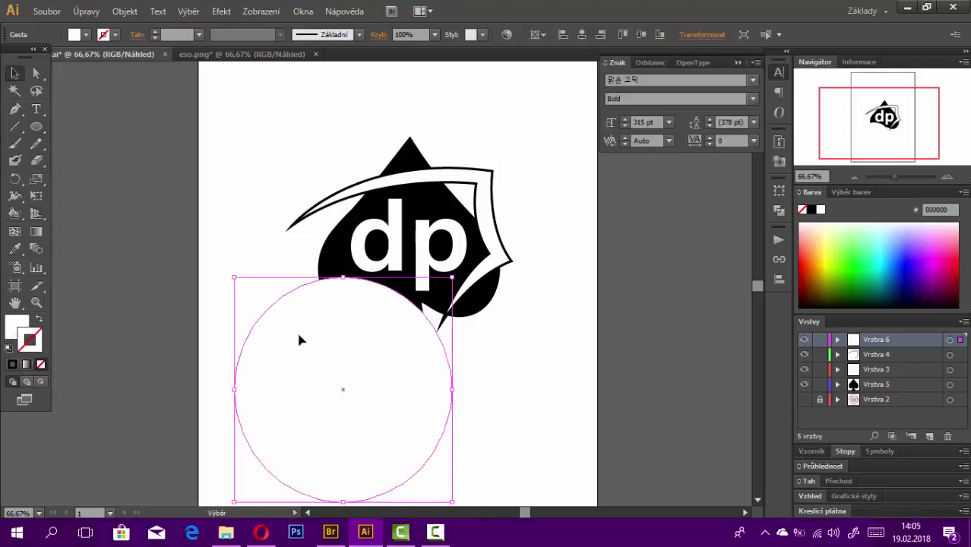
pyautogui.moveTo(356, 350); pyautogui.dragTo(435, 241)
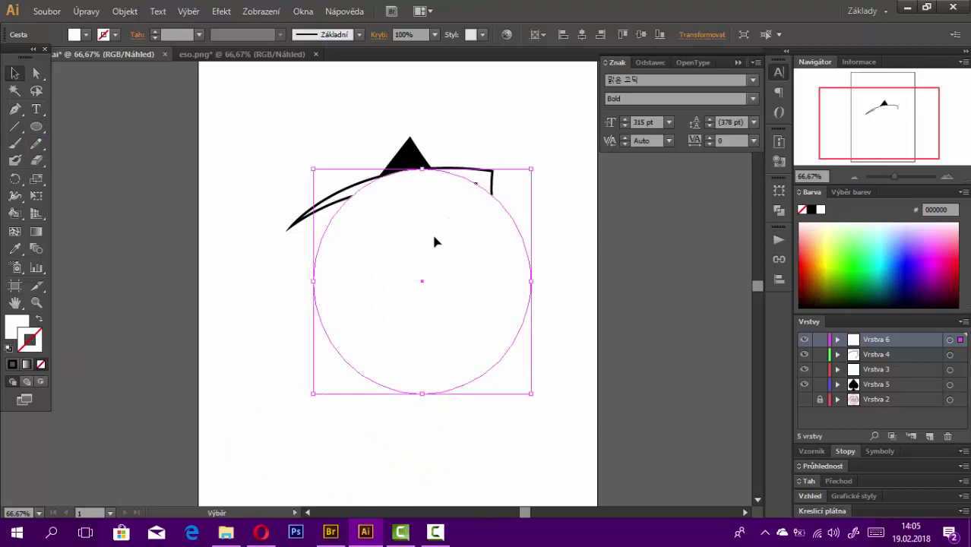
pyautogui.click(86, 11)
pyautogui.click(119, 26)
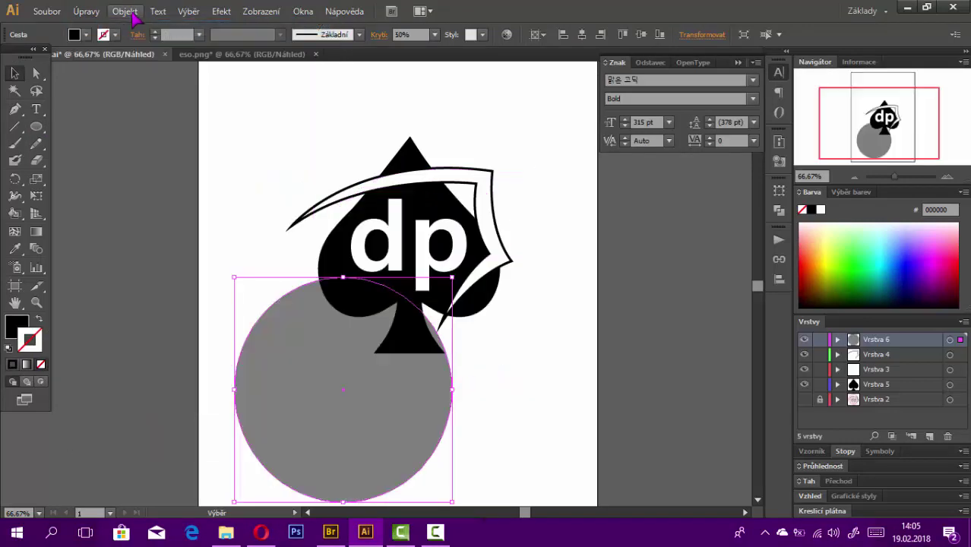
pyautogui.hotkey('ctrl', 'shift', 'z')
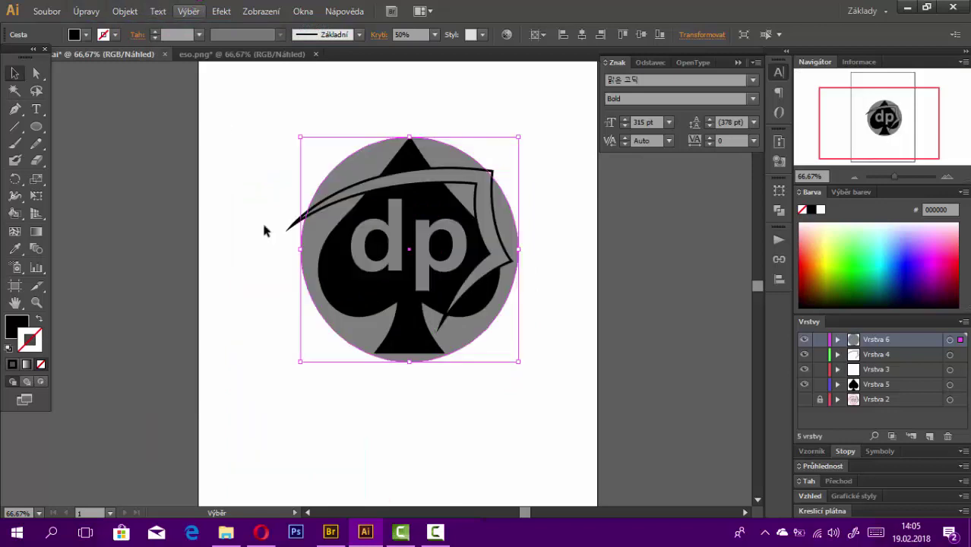
pyautogui.click(530, 477)
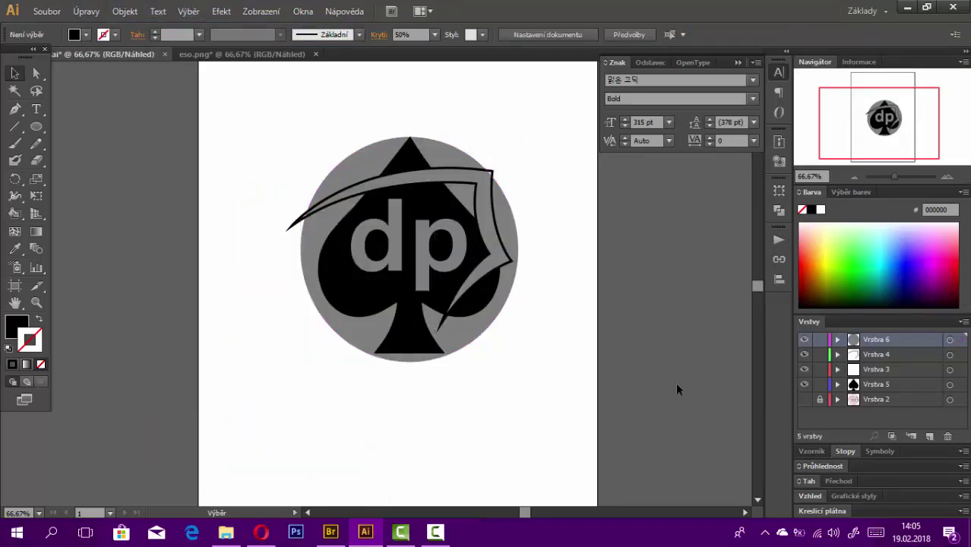
pyautogui.click(929, 437)
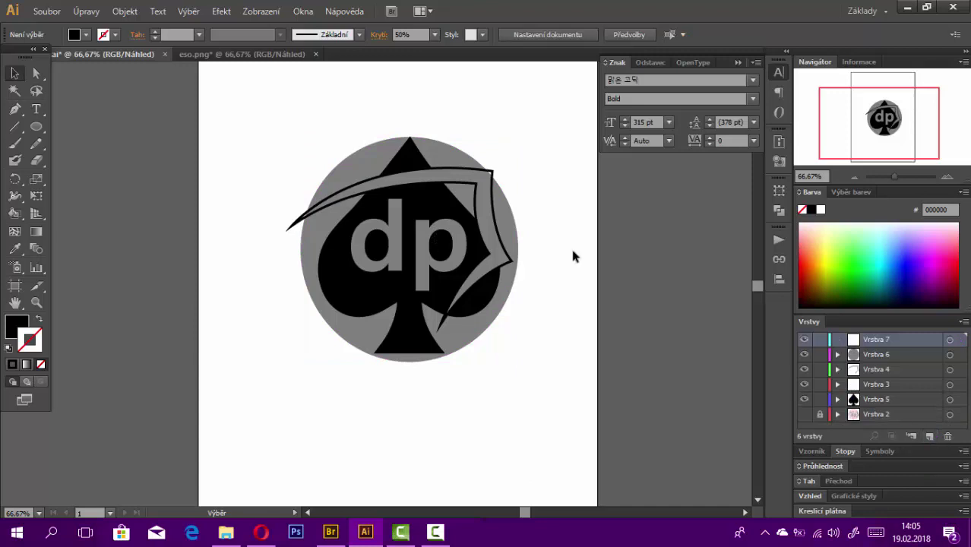
# - Paste a copy of the grey circle onto the new empty layer Vrstva 7
pyautogui.moveTo(433, 269); pyautogui.dragTo(454, 399)
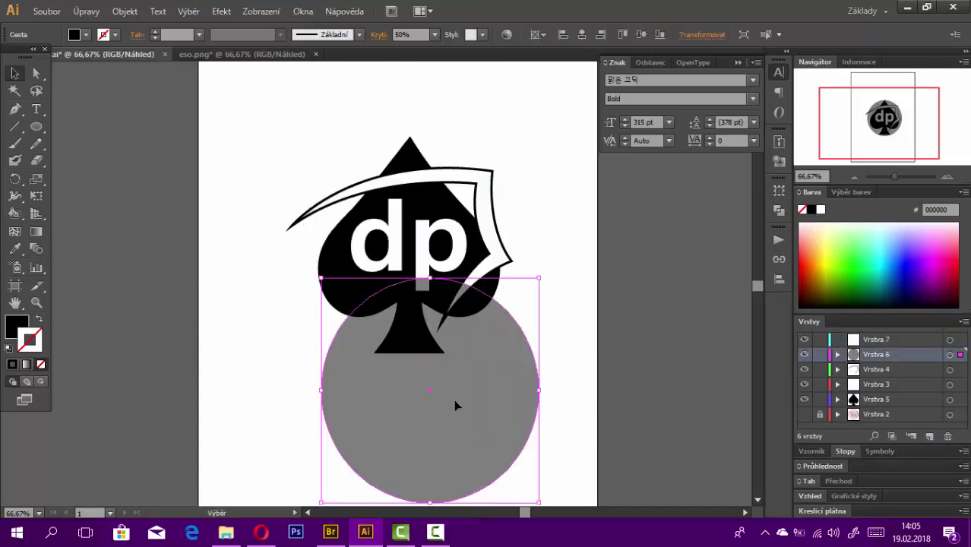
pyautogui.click(103, 13)
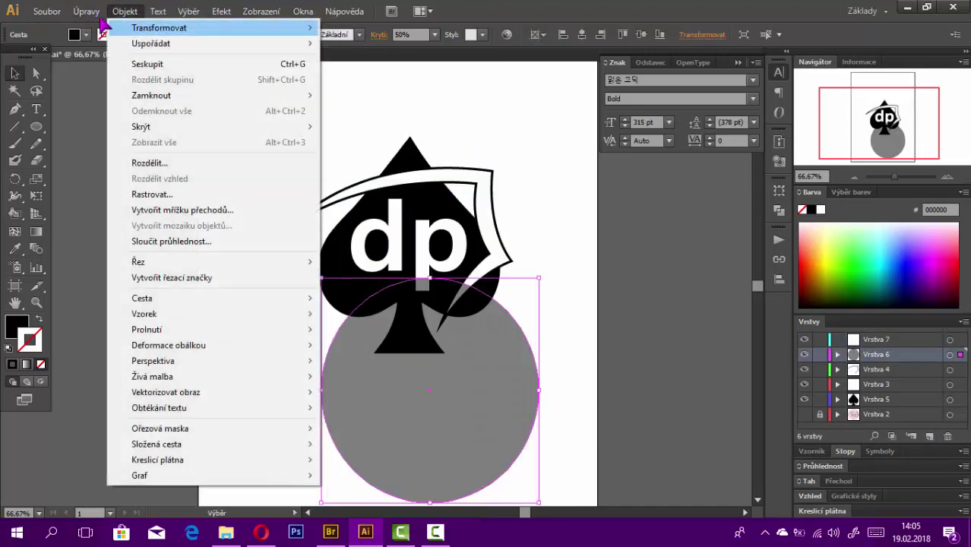
pyautogui.click(182, 26)
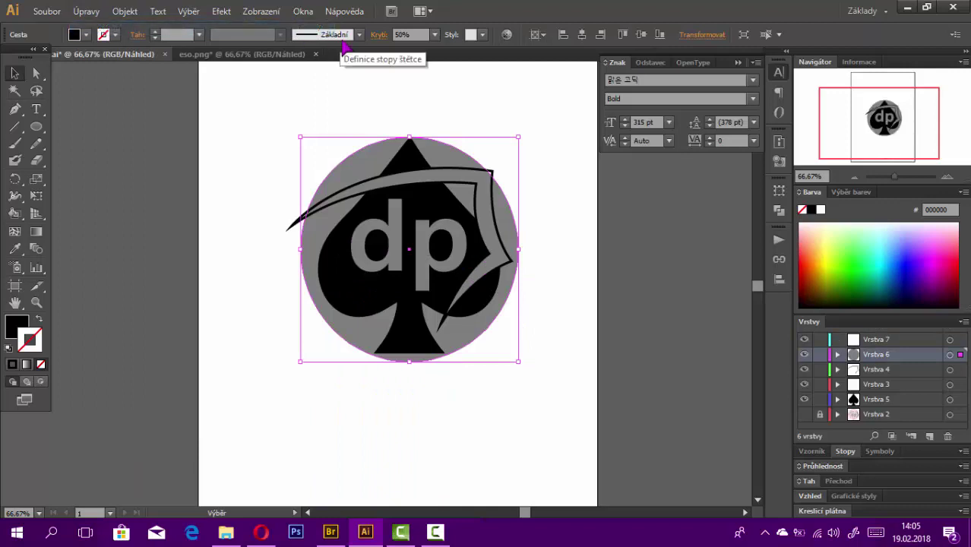
pyautogui.hotkey('ctrl', 'shift', 'a')
pyautogui.click(878, 340)
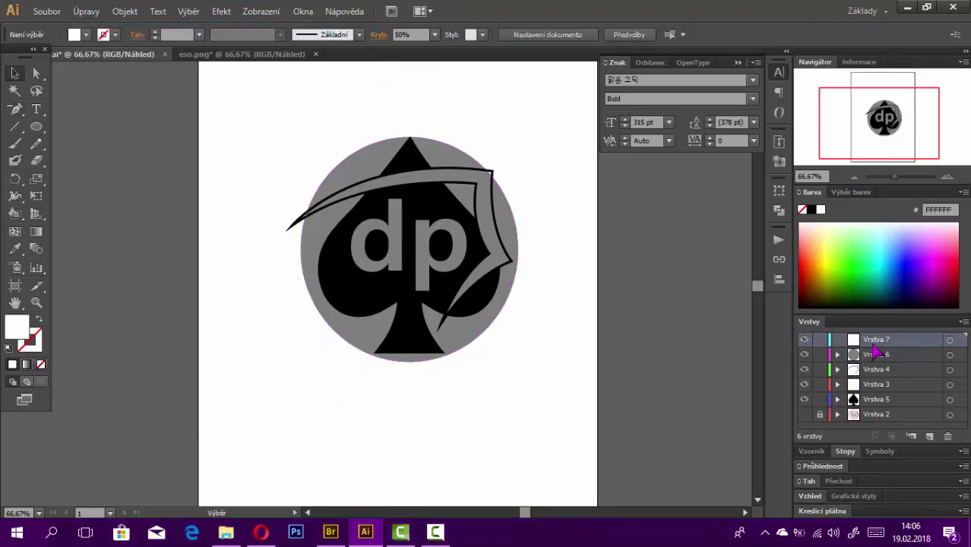
pyautogui.hotkey('ctrl', 'v')
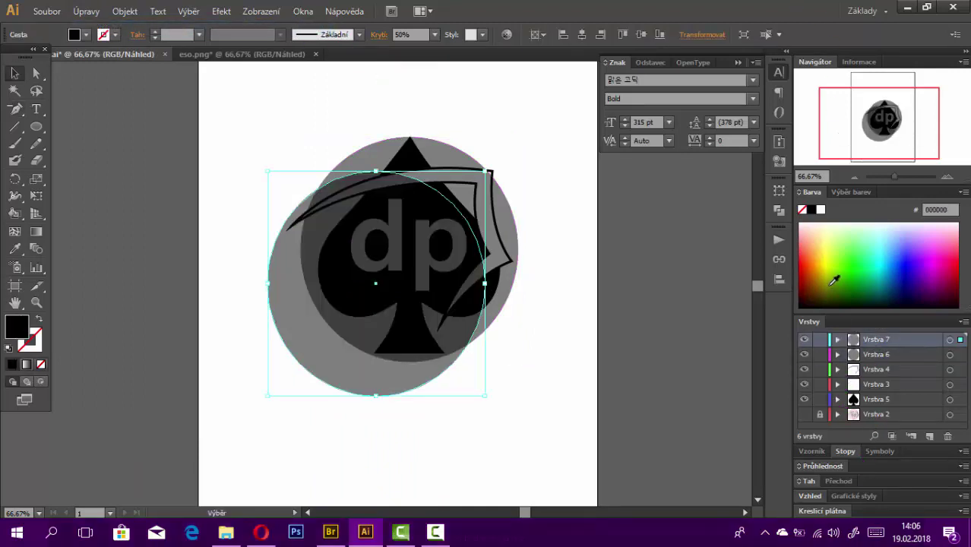
# - Enlarge and centre the pasted circle around the spade, nudging it up and right
pyautogui.moveTo(466, 257); pyautogui.dragTo(475, 207)
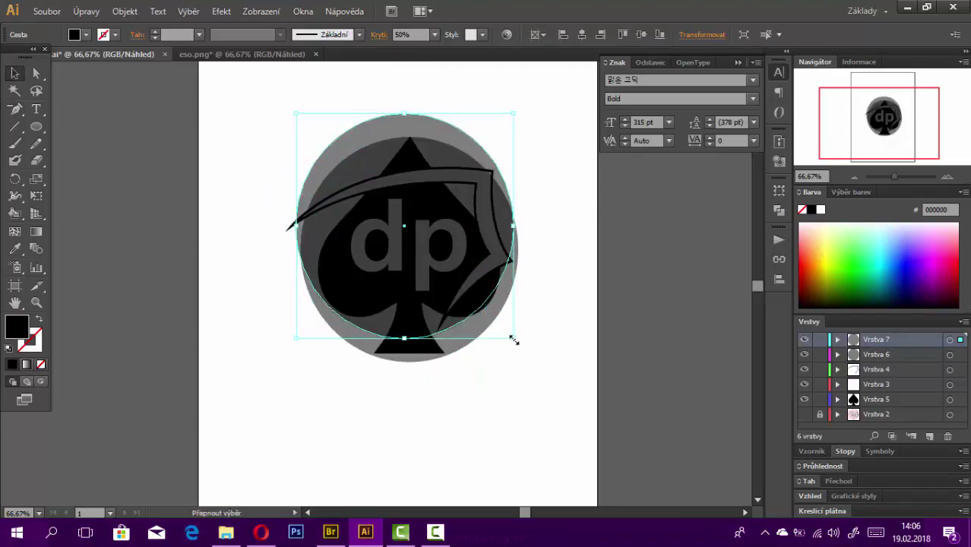
pyautogui.moveTo(514, 339); pyautogui.dragTo(539, 363)
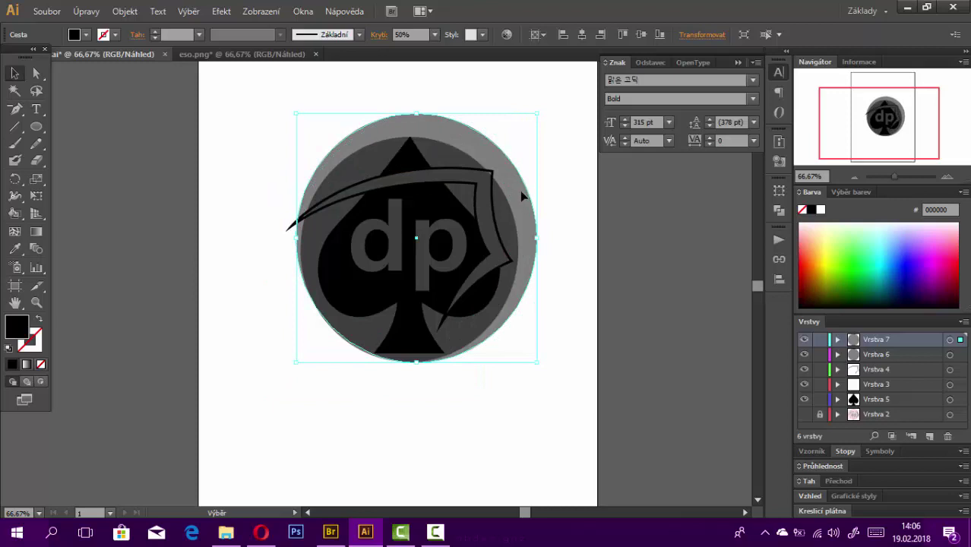
pyautogui.moveTo(522, 196); pyautogui.dragTo(519, 204)
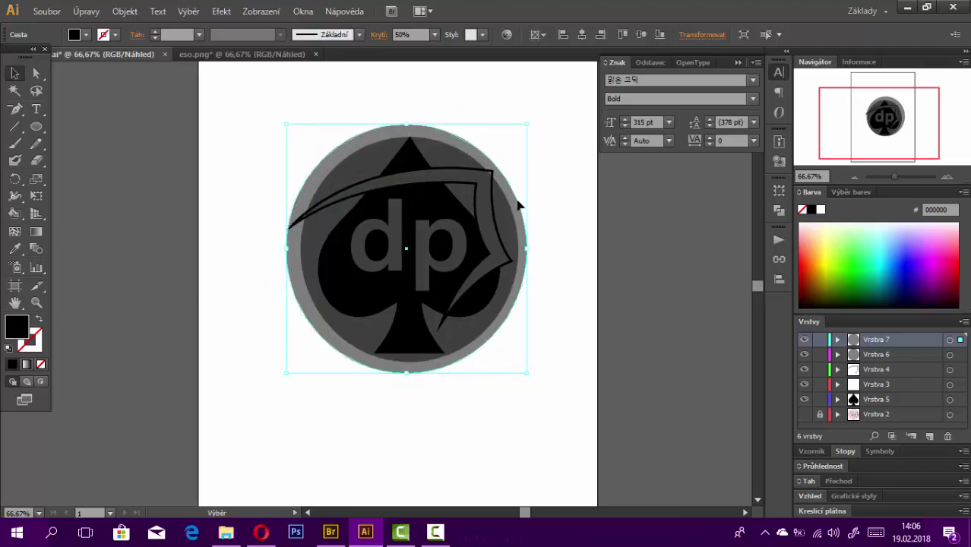
pyautogui.moveTo(527, 374); pyautogui.dragTo(534, 379)
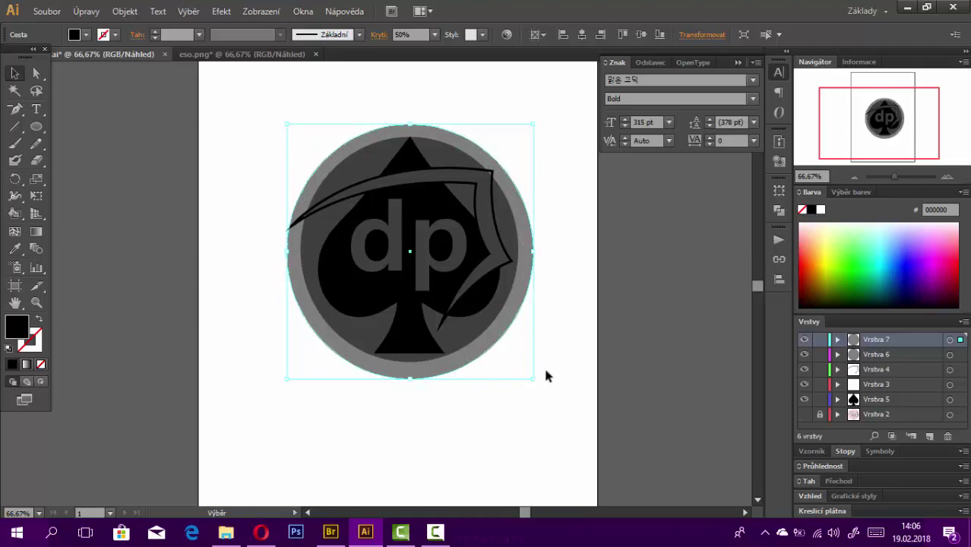
pyautogui.press('Up')
pyautogui.press('Up')
pyautogui.press('Up')
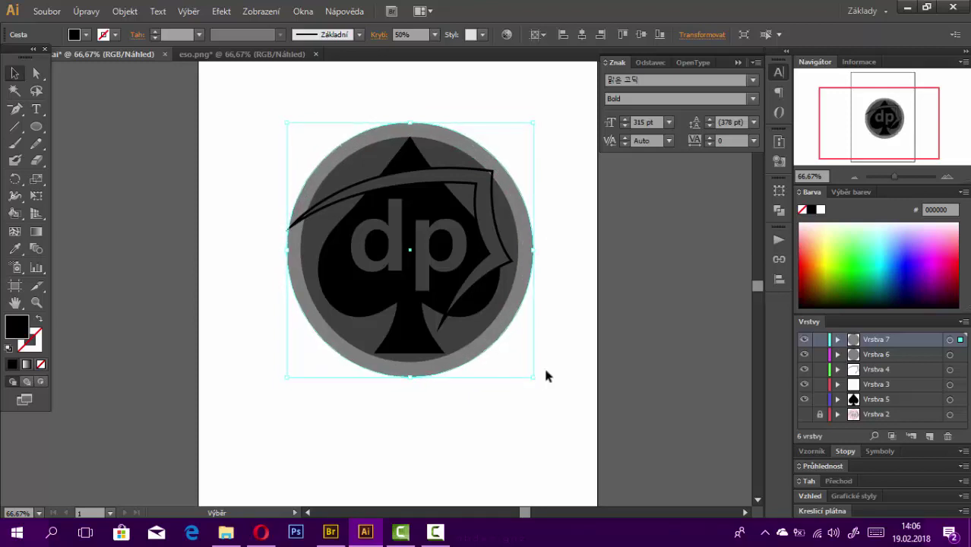
pyautogui.press('Right')
pyautogui.press('Right')
pyautogui.press('Right')
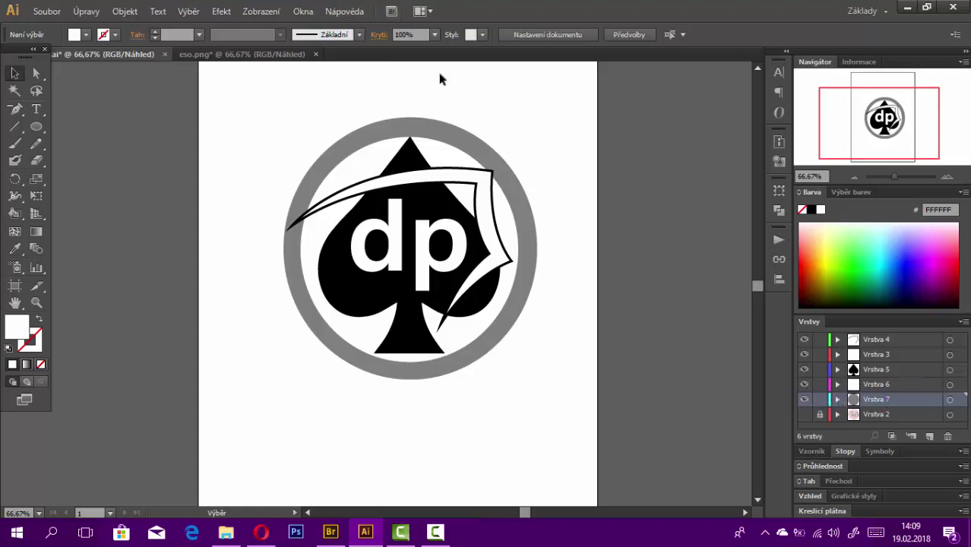
# - Set the grey outer ring's opacity to 100% so it shows solid black
pyautogui.click(461, 142)
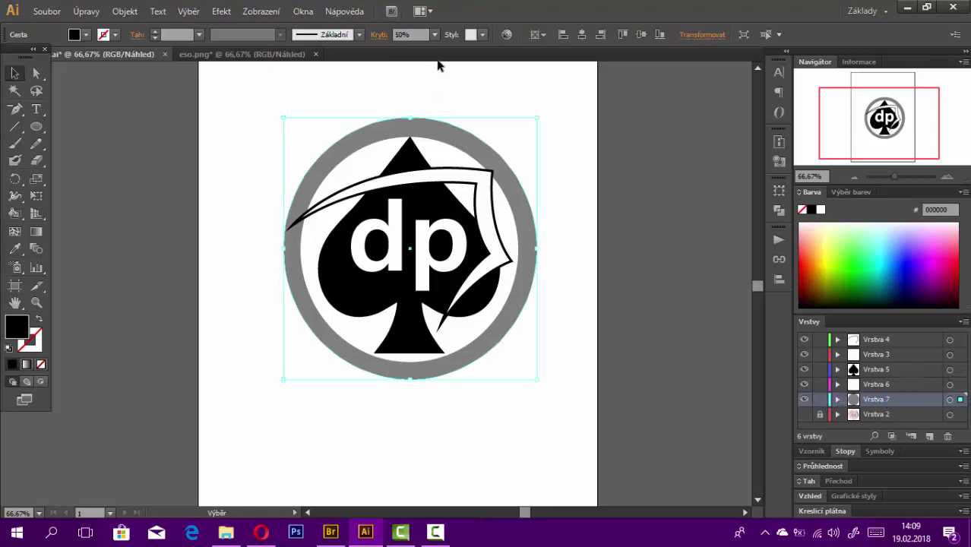
pyautogui.click(434, 36)
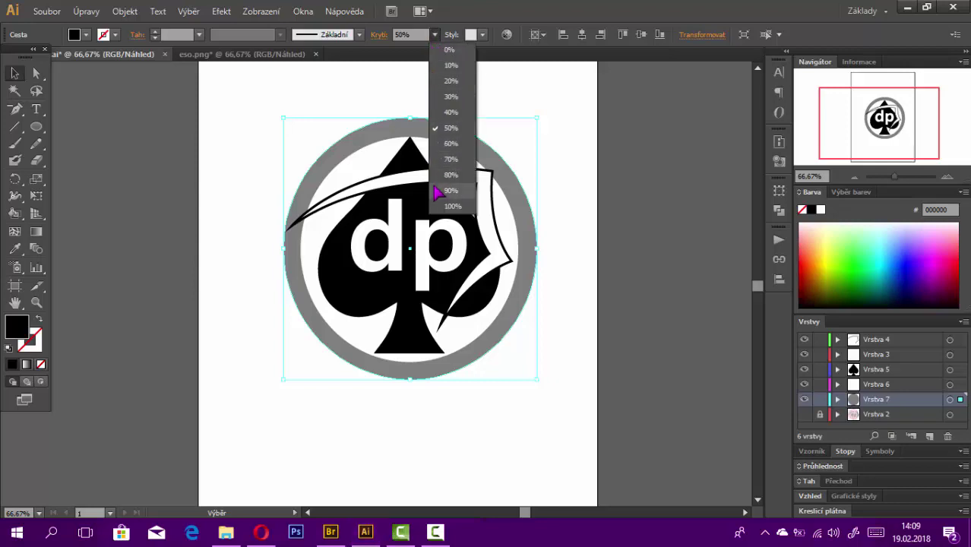
pyautogui.click(450, 206)
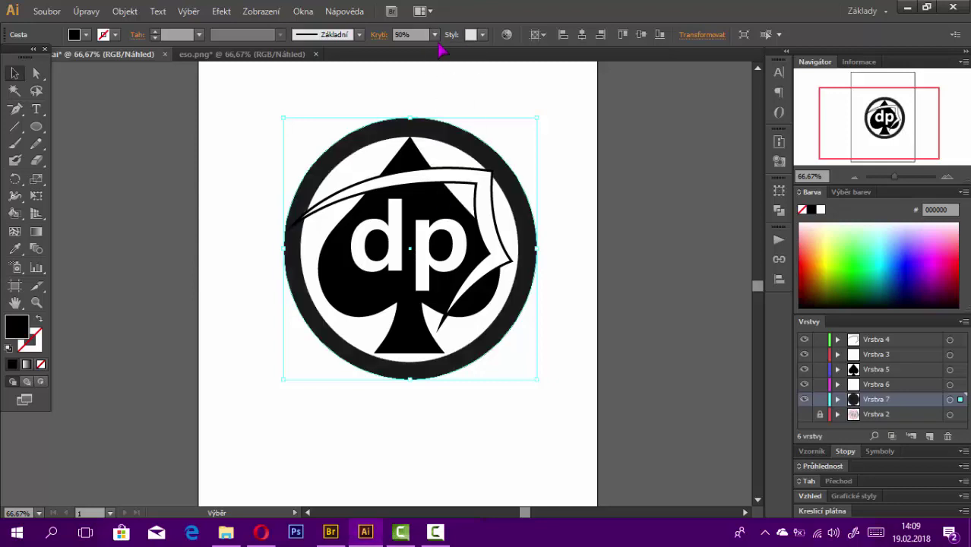
pyautogui.click(434, 34)
pyautogui.click(446, 202)
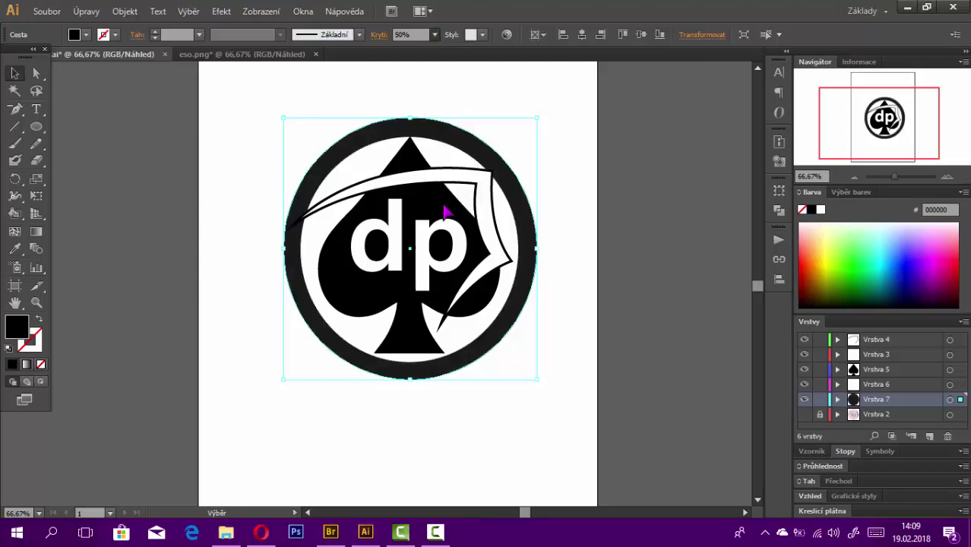
pyautogui.click(526, 96)
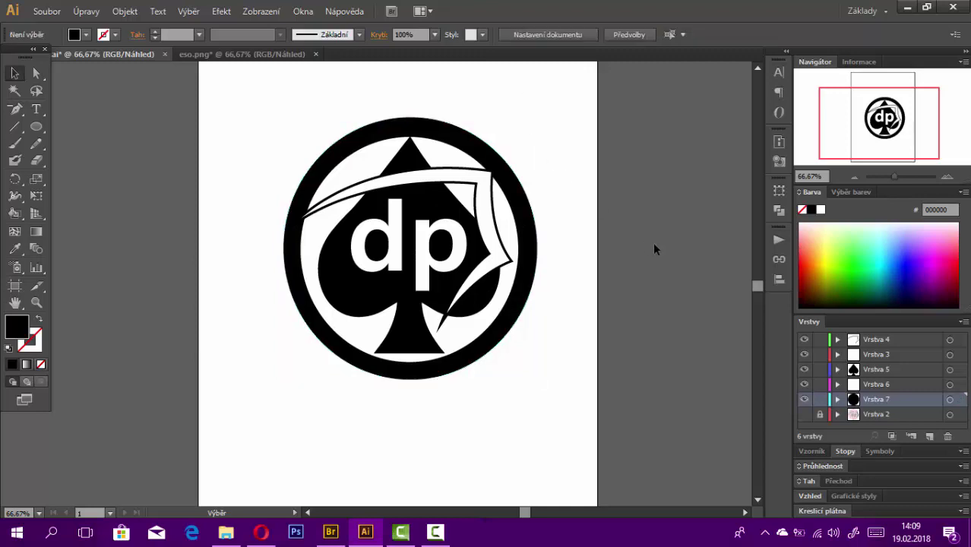
pyautogui.click(467, 146)
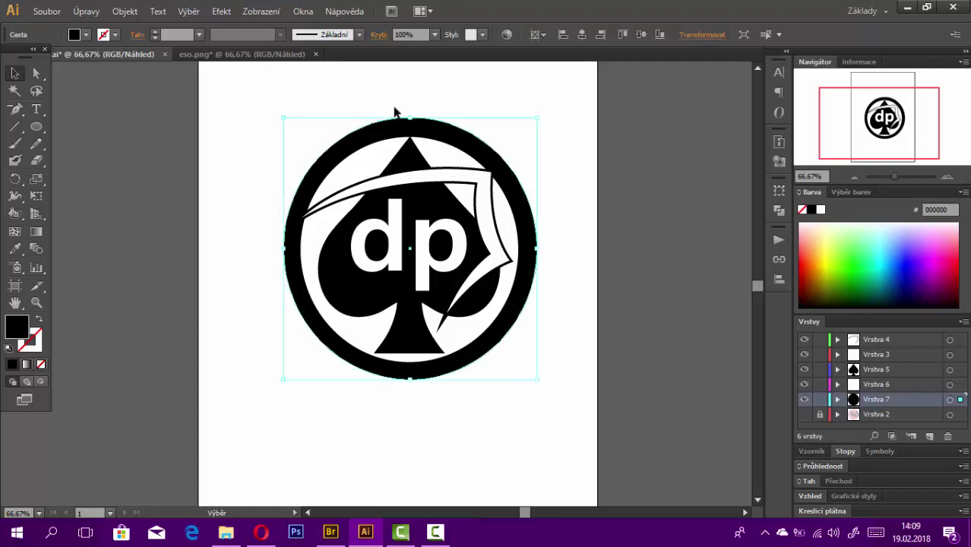
# - Enlarge the black outer circle slightly and shrink the inner white circle
pyautogui.moveTo(395, 113); pyautogui.dragTo(395, 107)
pyautogui.click(439, 352)
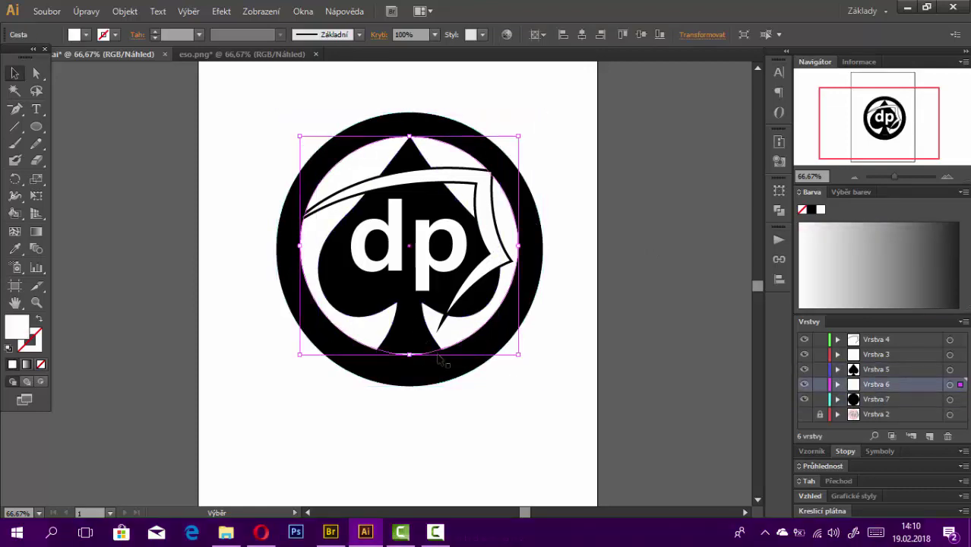
pyautogui.moveTo(517, 136); pyautogui.dragTo(512, 141)
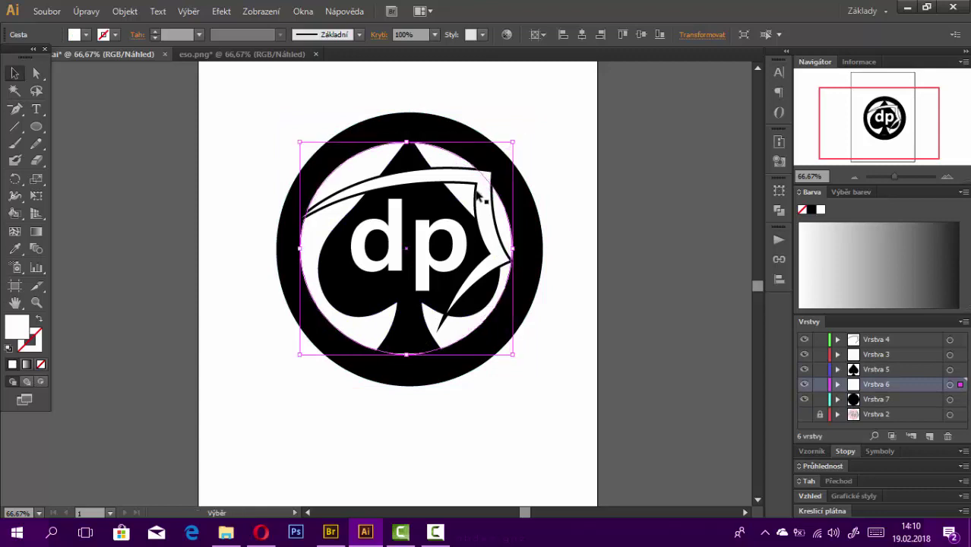
pyautogui.press('a')
pyautogui.press('v')
pyautogui.hotkey('ctrl', 'z')
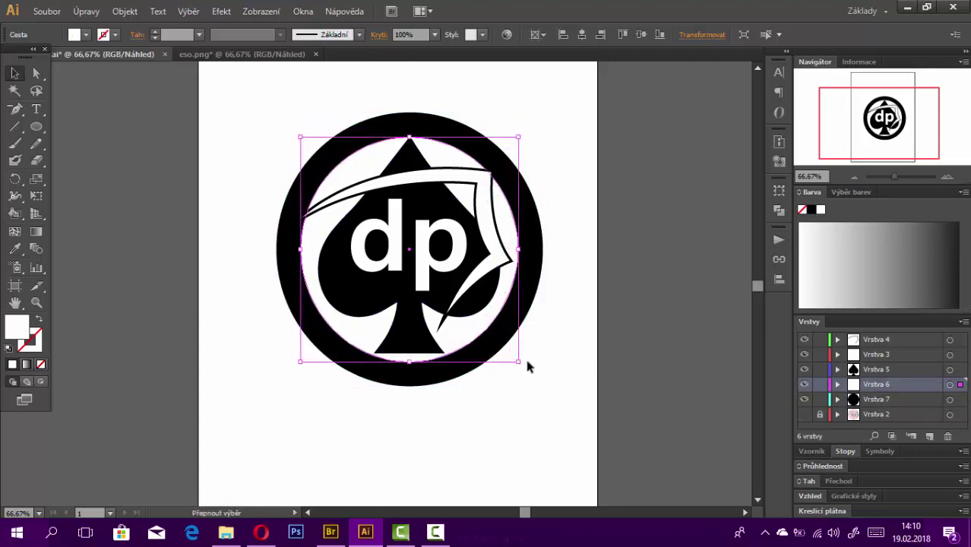
pyautogui.moveTo(518, 362); pyautogui.dragTo(515, 353)
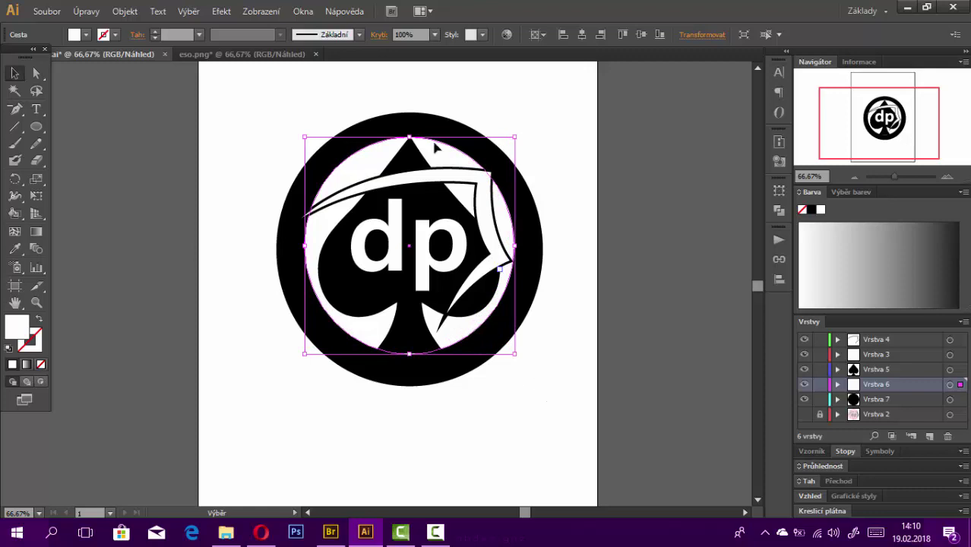
pyautogui.click(590, 149)
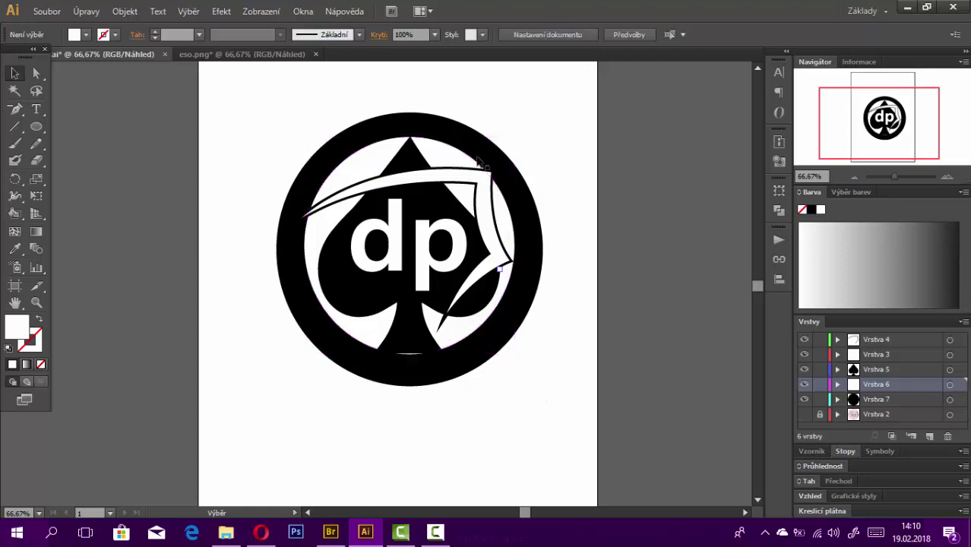
# - Select the outer black circle on its layer and nudge it down slightly
pyautogui.click(865, 400)
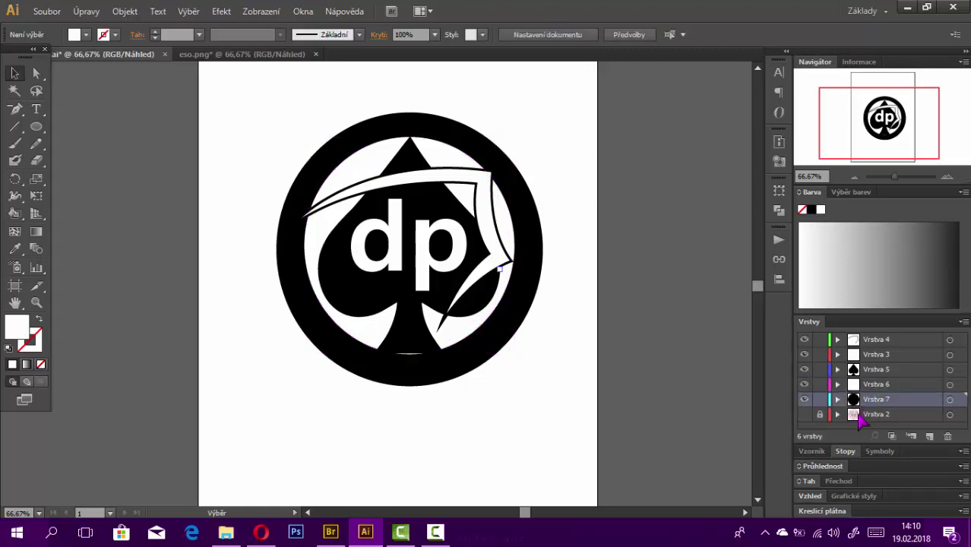
pyautogui.hotkey('ctrl', 't')
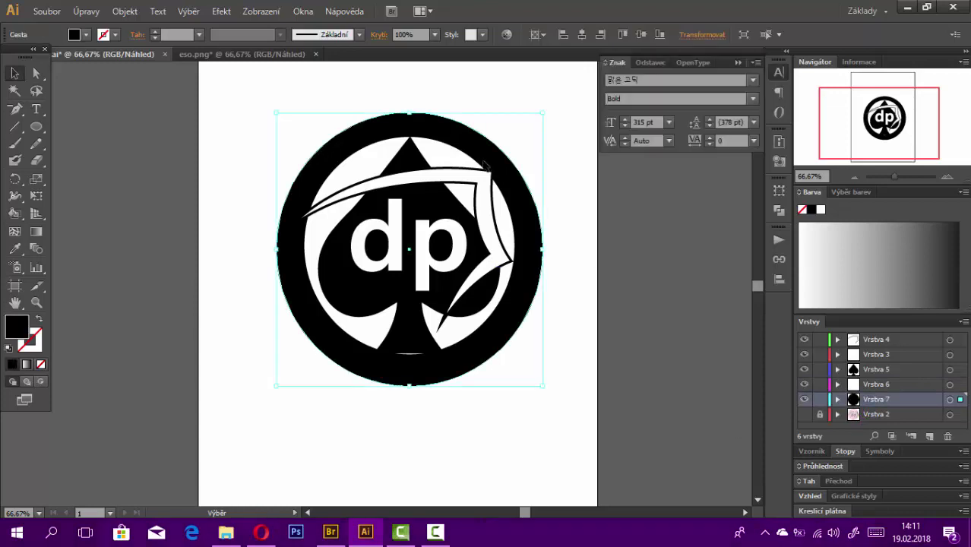
pyautogui.click(484, 165)
pyautogui.press('Down')
pyautogui.press('Down')
pyautogui.press('Down')
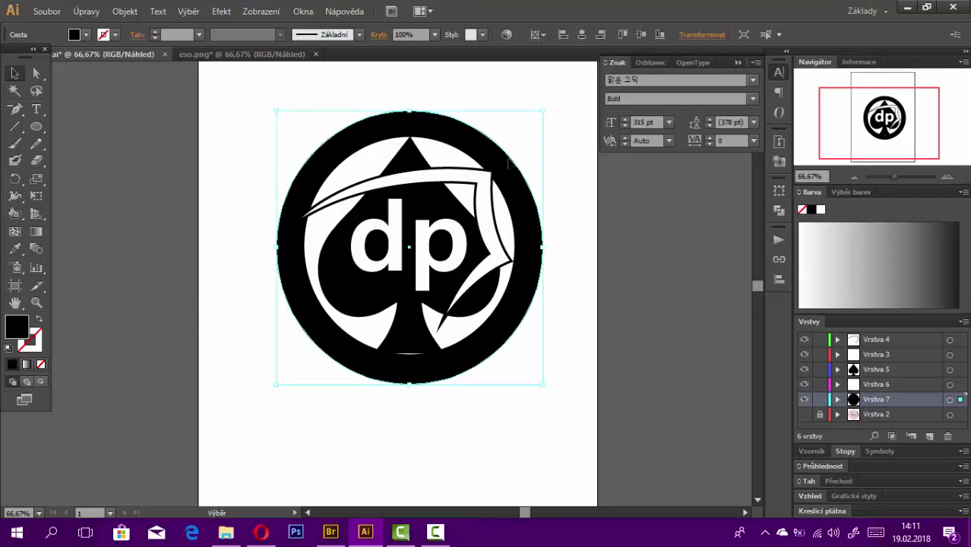
pyautogui.click(909, 369)
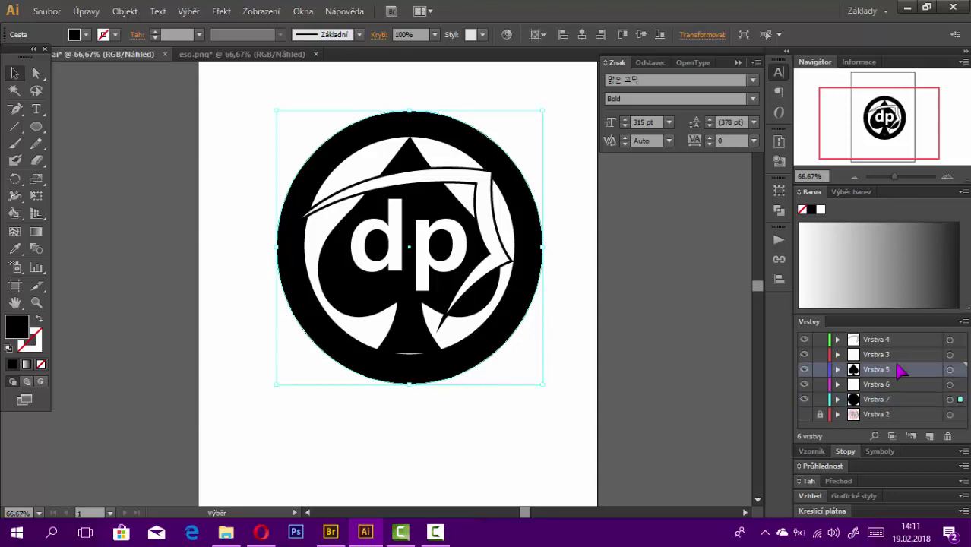
pyautogui.click(36, 303)
pyautogui.click(407, 397)
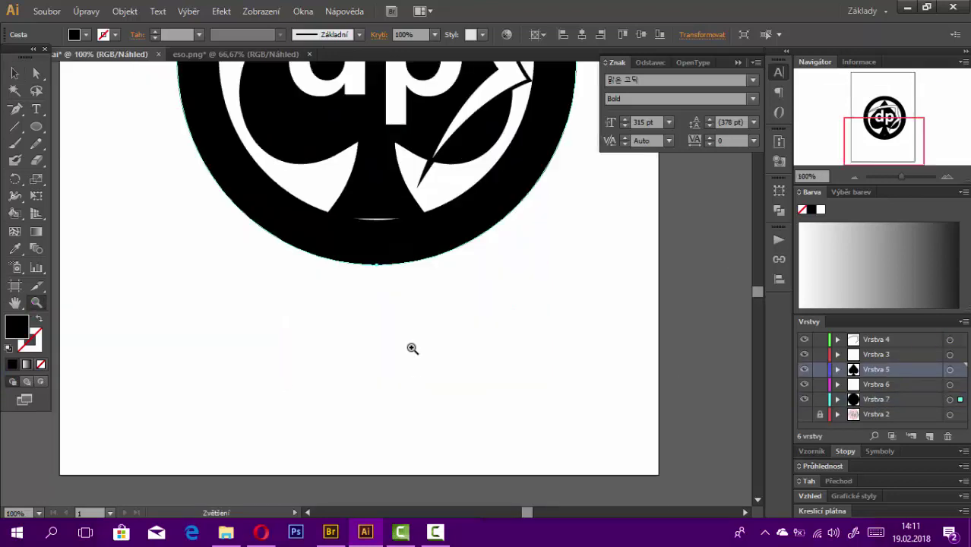
pyautogui.click(391, 137)
pyautogui.click(36, 72)
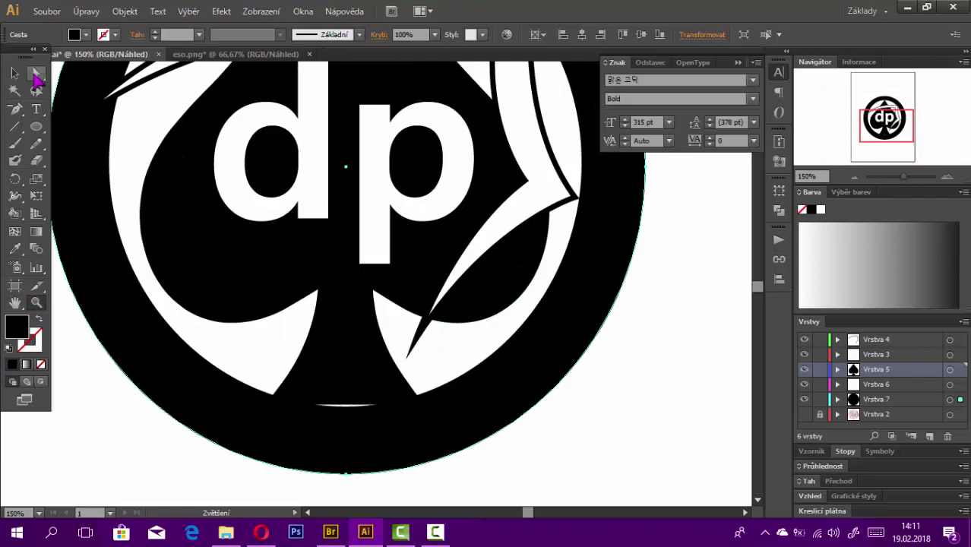
pyautogui.click(459, 298)
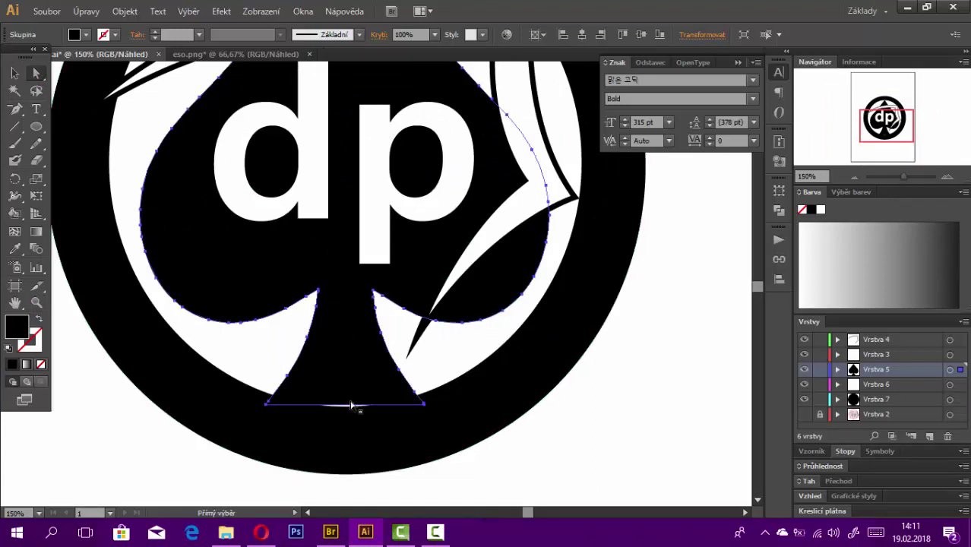
pyautogui.press('-')
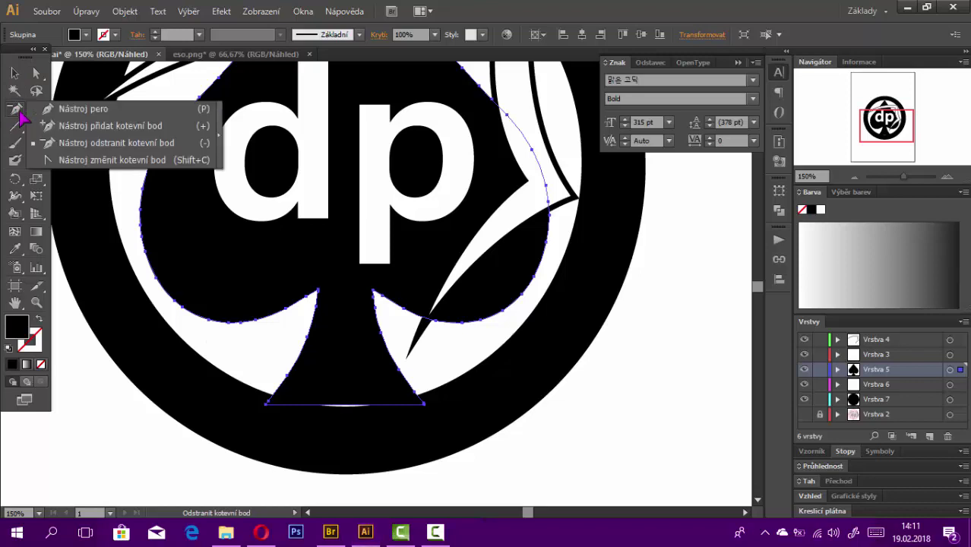
pyautogui.moveTo(17, 114); pyautogui.dragTo(72, 119)
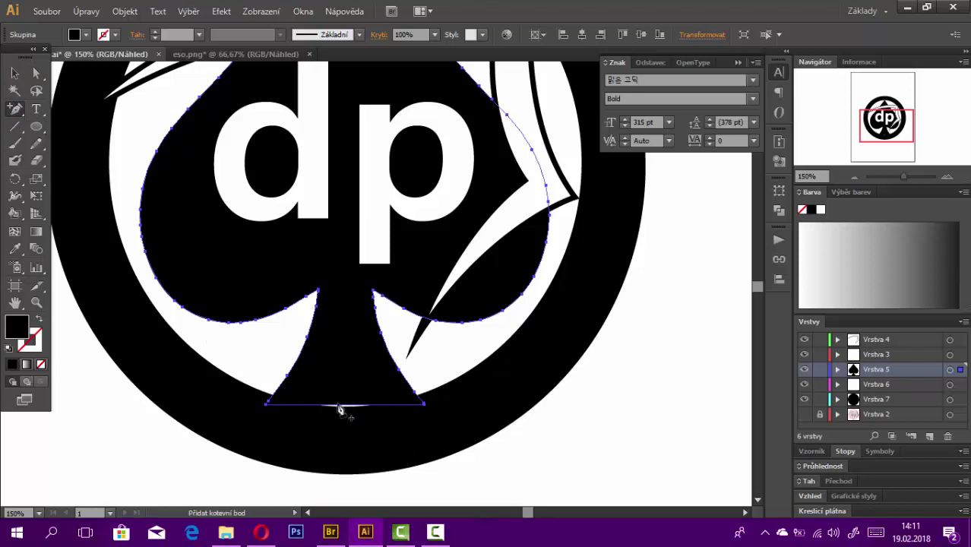
pyautogui.click(341, 410)
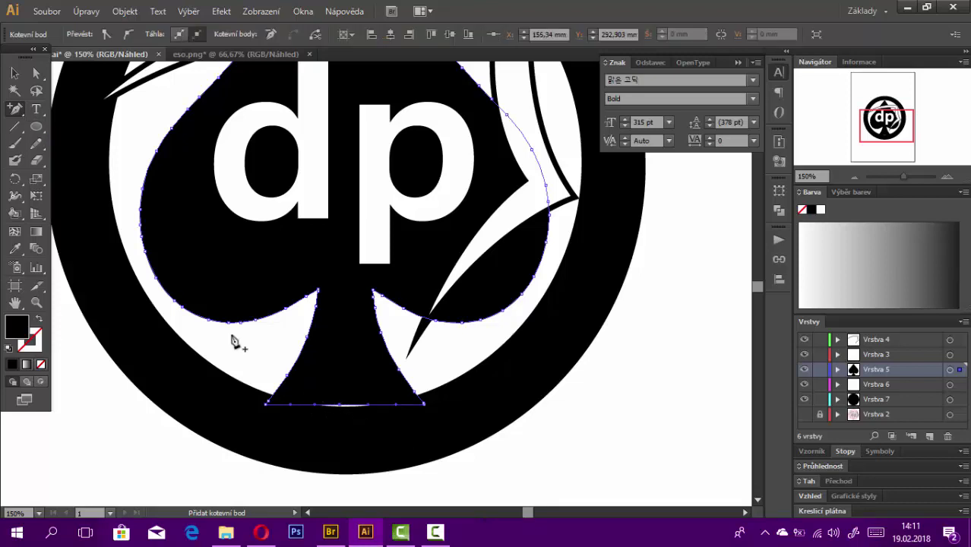
pyautogui.click(35, 73)
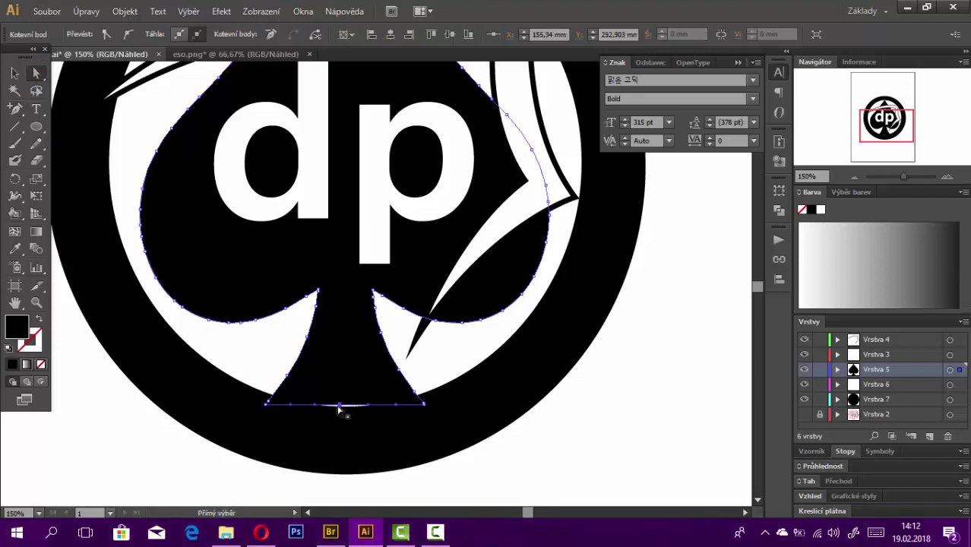
pyautogui.moveTo(341, 406); pyautogui.dragTo(343, 419)
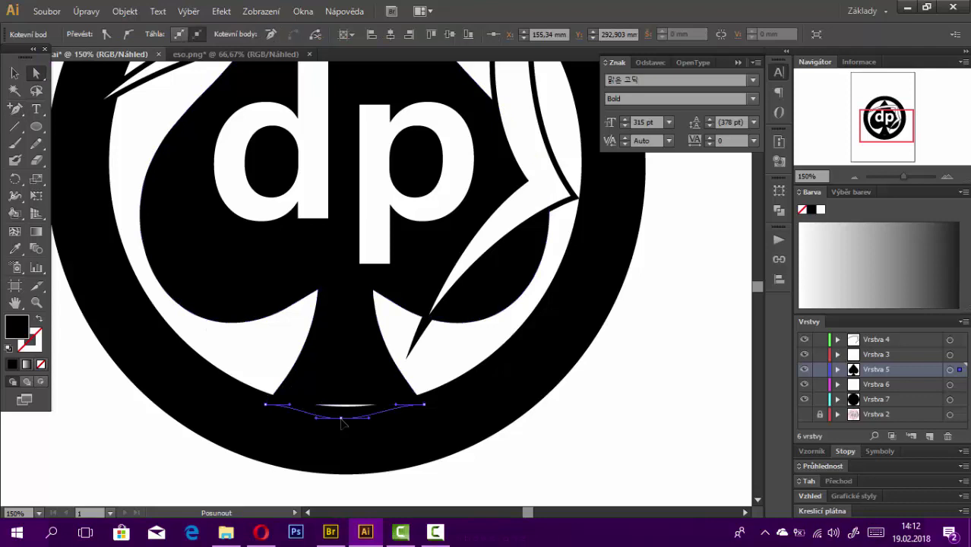
pyautogui.scroll(1, 454, 426)
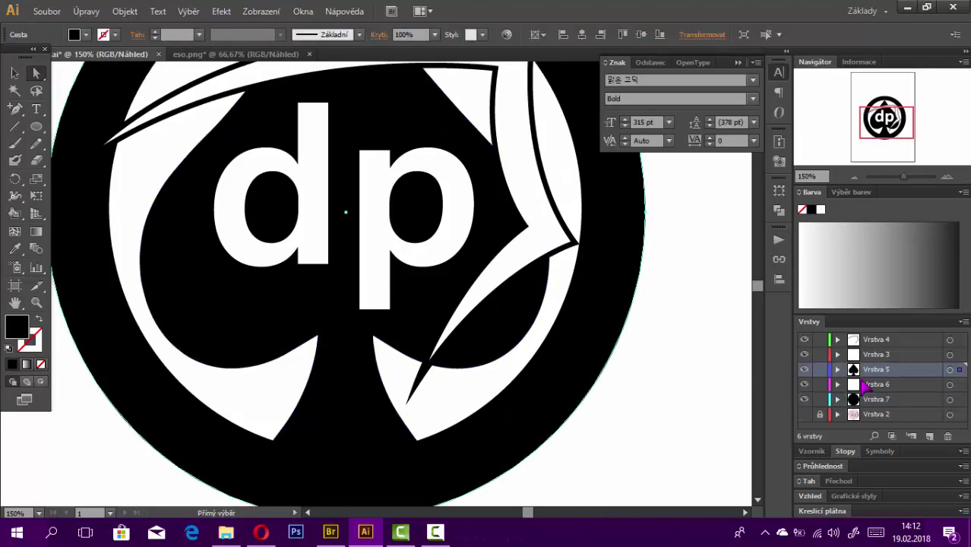
pyautogui.hotkey('ctrl', 'z')
pyautogui.click(632, 339)
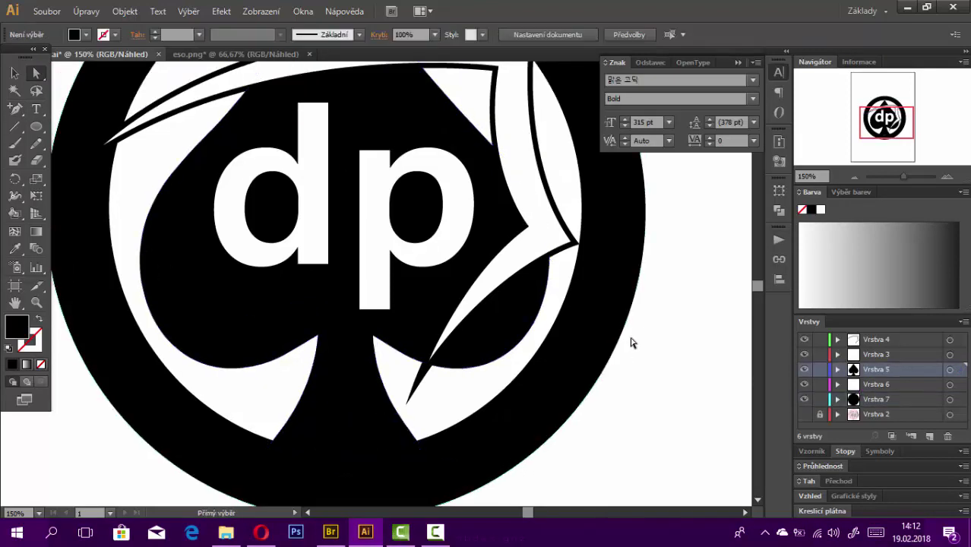
pyautogui.hotkey('ctrl', '-')
pyautogui.hotkey('ctrl', '-')
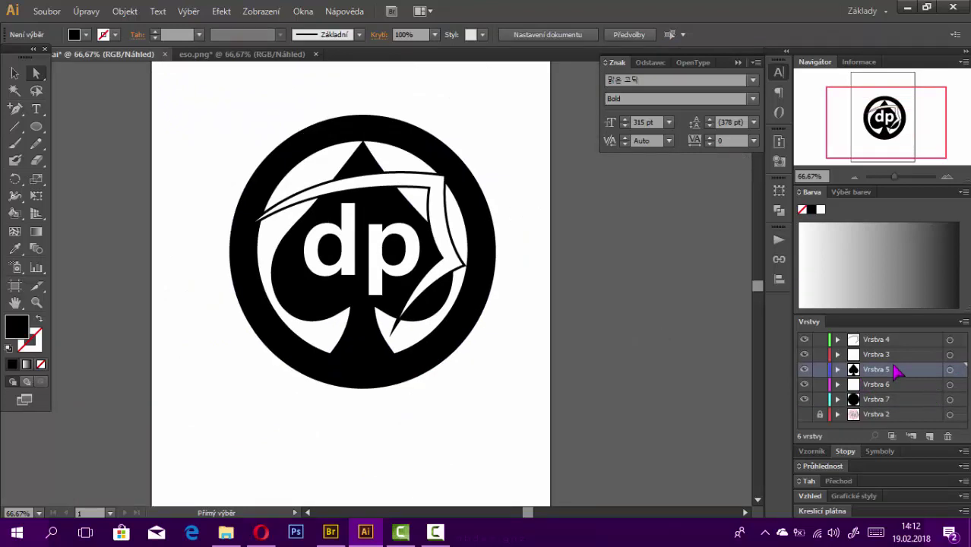
# - Paste a copy of the black badge circle onto new layer Vrstva 8, aligned with the badge
pyautogui.click(893, 399)
pyautogui.click(456, 339)
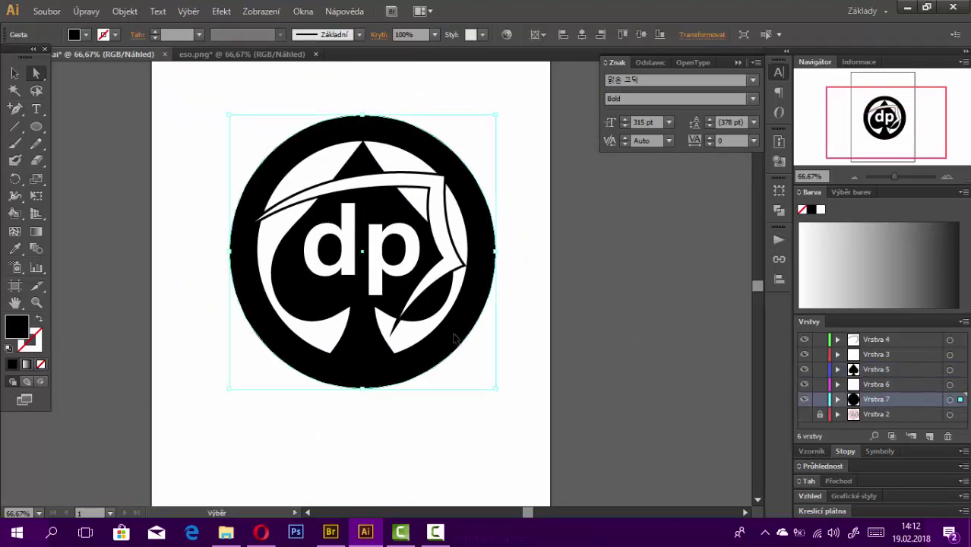
pyautogui.click(930, 436)
pyautogui.hotkey('ctrl', 'c')
pyautogui.hotkey('ctrl', 'v')
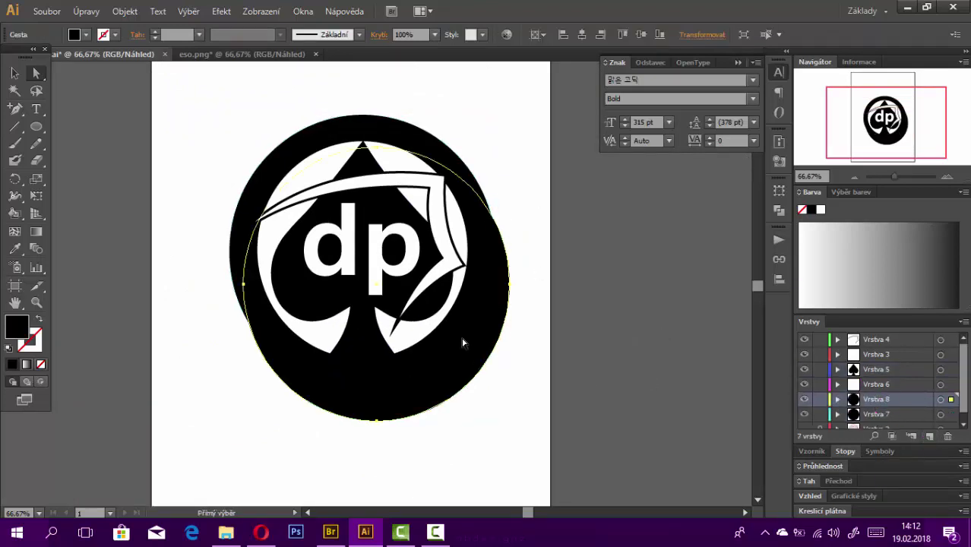
pyautogui.moveTo(463, 343); pyautogui.dragTo(456, 312)
pyautogui.press('v')
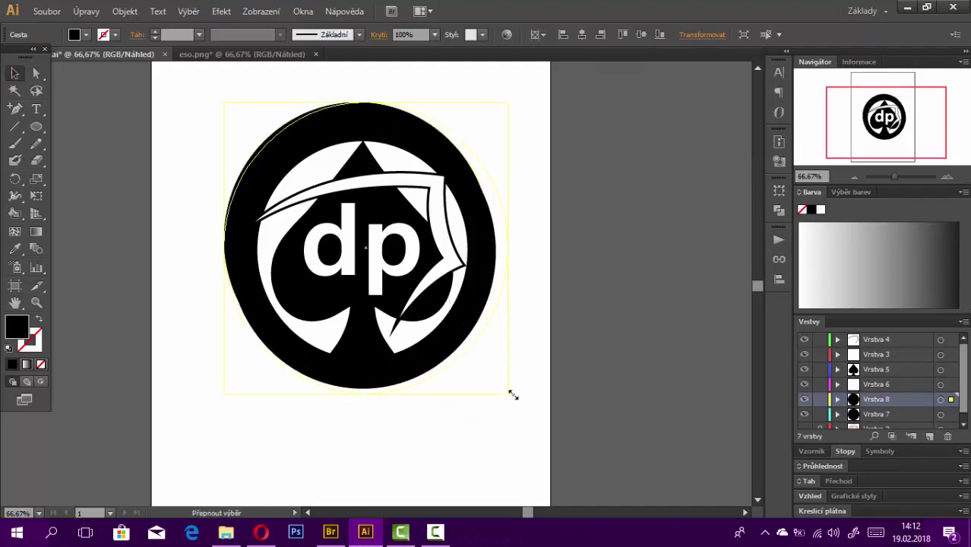
pyautogui.press('d')
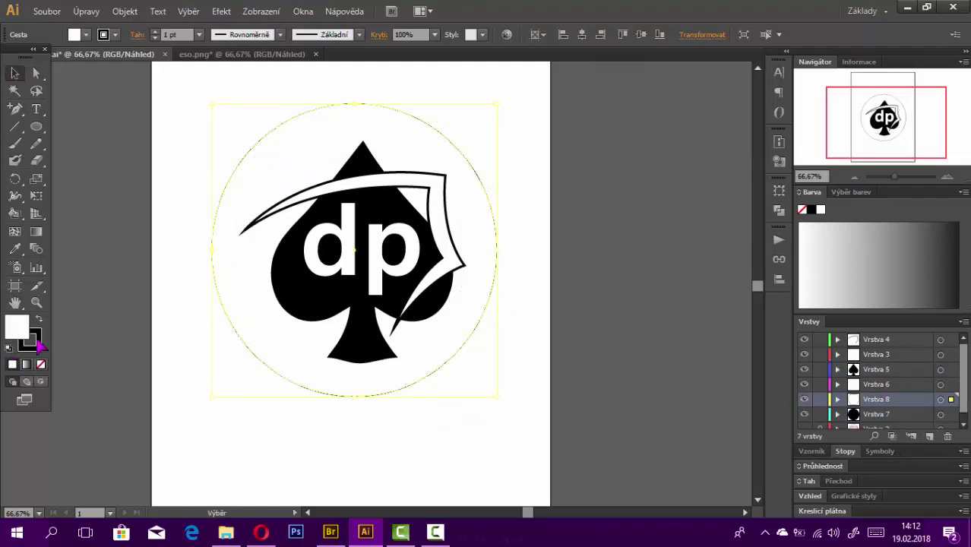
pyautogui.click(37, 342)
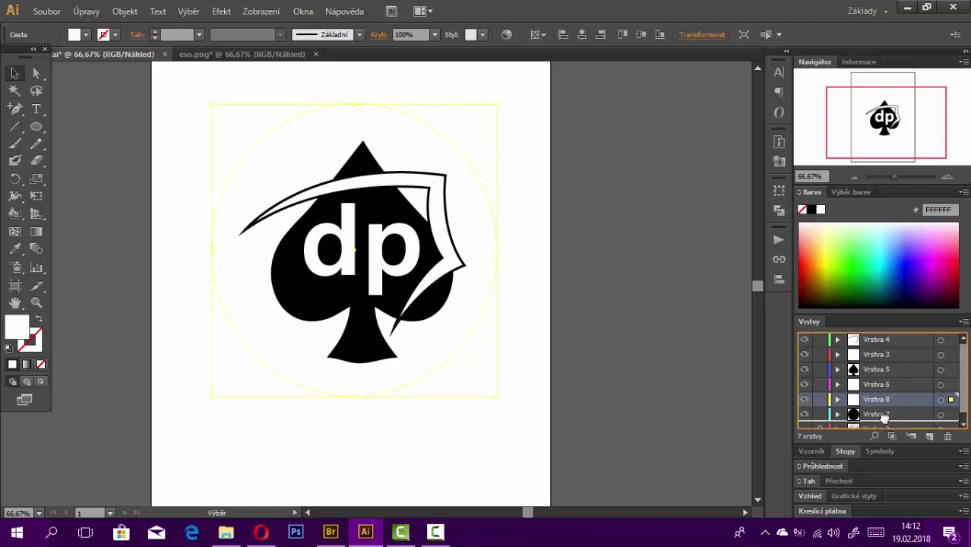
# - Move Vrstva 8 below Vrstva 7, duplicate it as Vrstva 9, and give the circle black fill, no stroke
pyautogui.moveTo(858, 354); pyautogui.dragTo(881, 422)
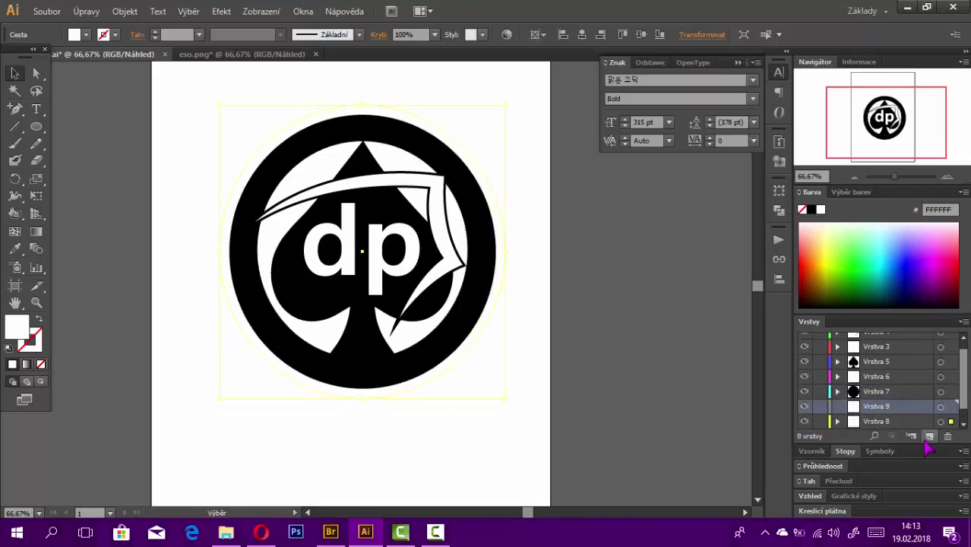
pyautogui.moveTo(874, 392)
pyautogui.mouseDown()
pyautogui.moveTo(882, 424)
pyautogui.moveTo(880, 410)
pyautogui.mouseUp()
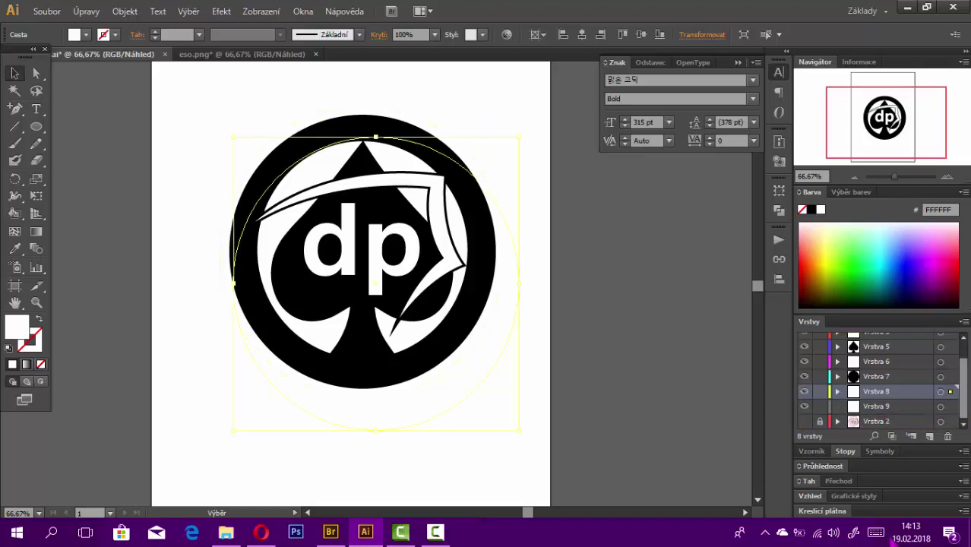
pyautogui.click(8, 349)
pyautogui.click(38, 320)
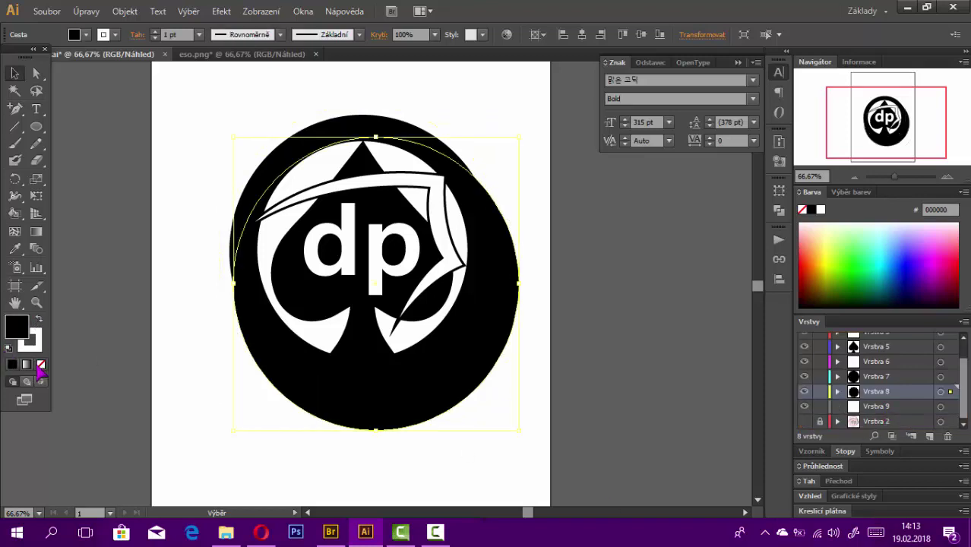
pyautogui.click(41, 364)
pyautogui.click(12, 364)
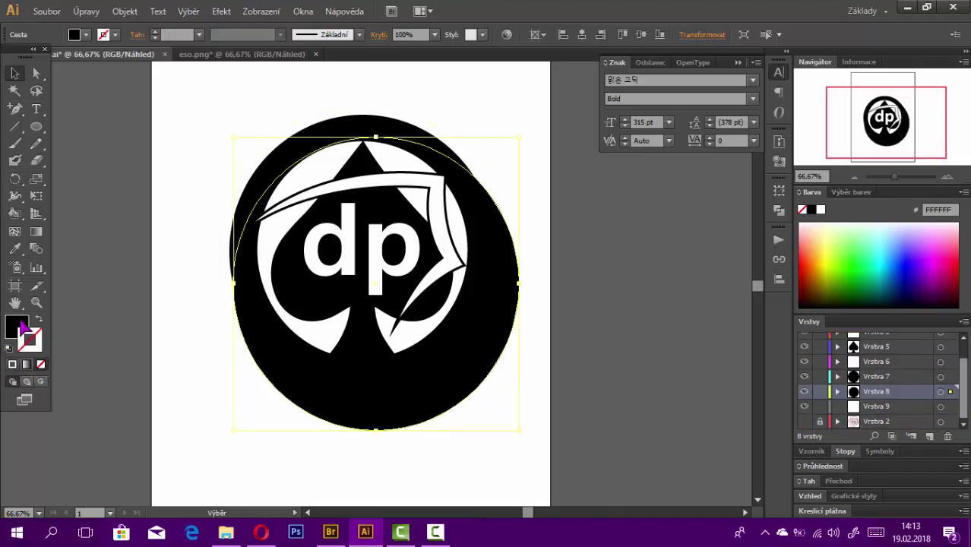
# - Centre the black ellipse over the badge, enlarge it past the edge, then hide its layer
pyautogui.moveTo(446, 376); pyautogui.dragTo(428, 342)
pyautogui.moveTo(852, 391); pyautogui.dragTo(874, 414)
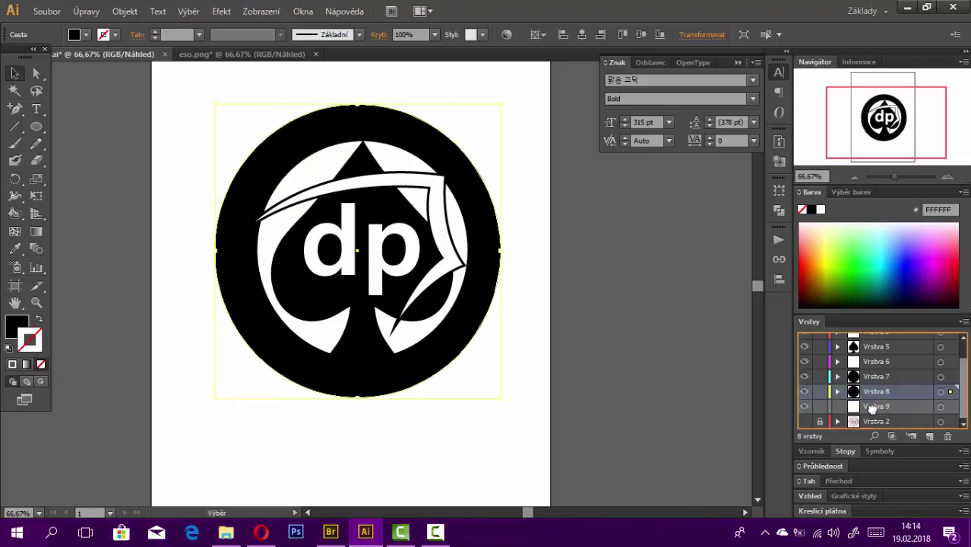
pyautogui.moveTo(500, 108); pyautogui.dragTo(516, 90)
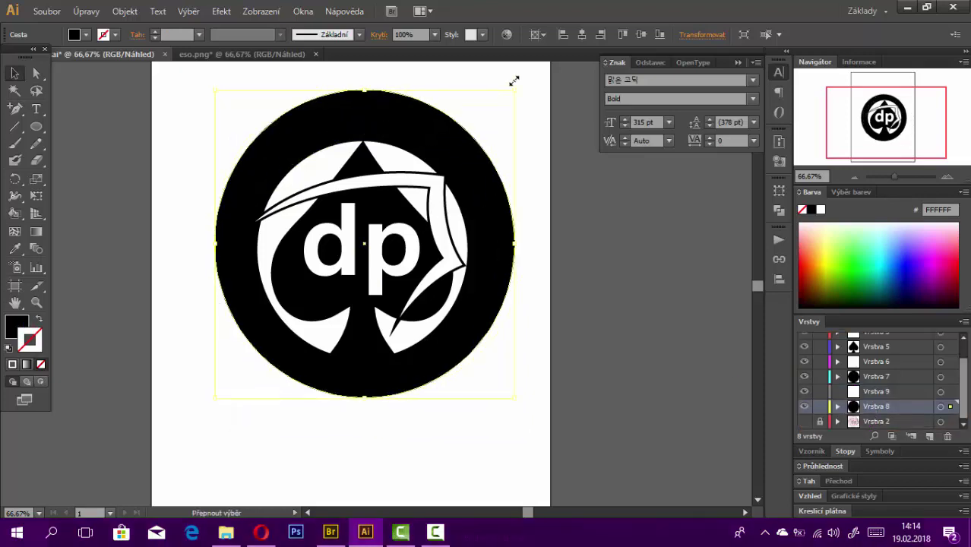
pyautogui.click(853, 393)
pyautogui.click(804, 406)
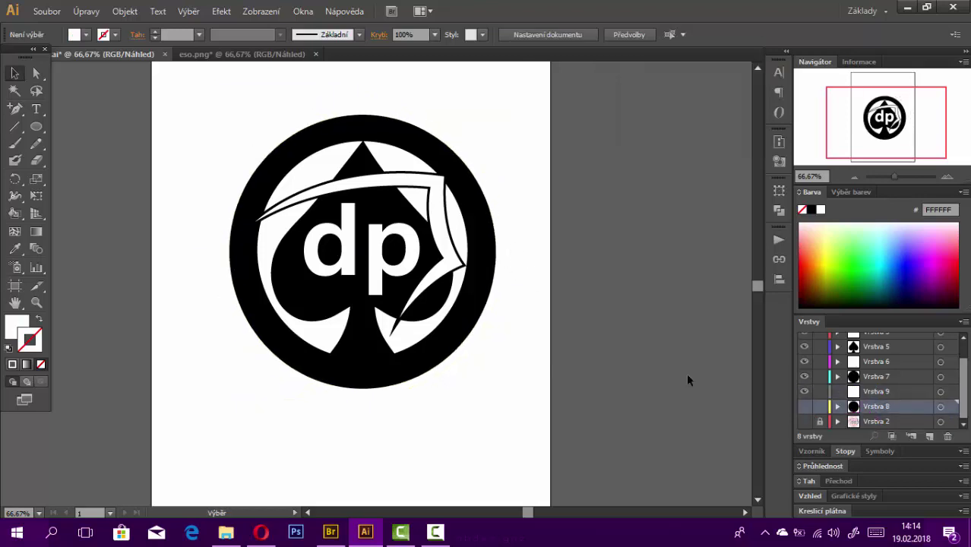
# - Bring the enlarged ellipse back and scale the Vrstva 9 circle up around the badge
pyautogui.hotkey('ctrl', 'z')
pyautogui.click(479, 271)
pyautogui.click(226, 248)
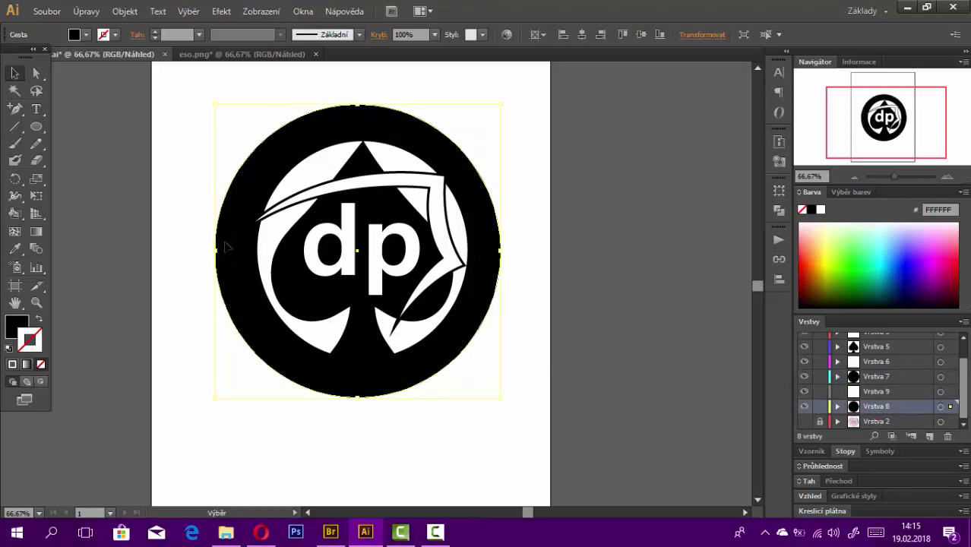
pyautogui.click(890, 391)
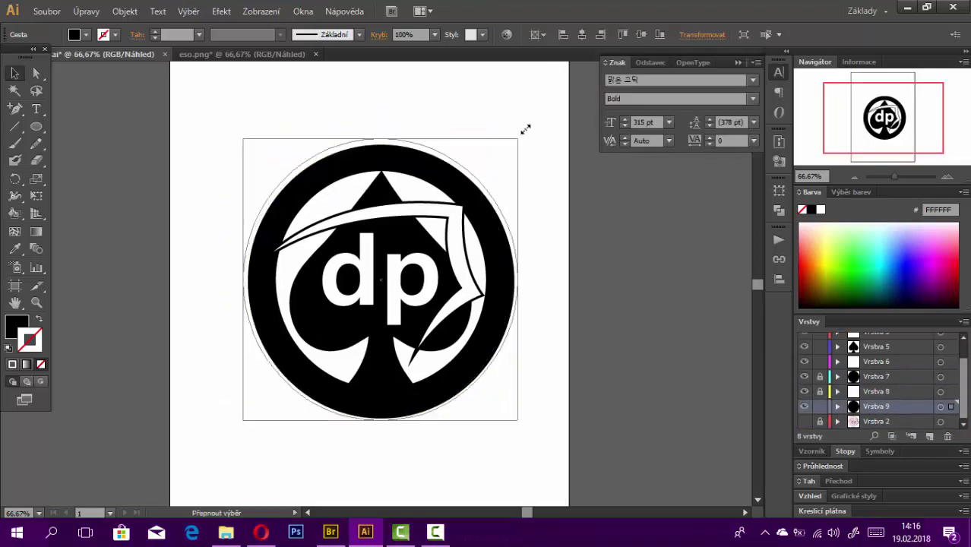
pyautogui.moveTo(525, 129); pyautogui.dragTo(530, 126)
pyautogui.moveTo(475, 169); pyautogui.dragTo(443, 171)
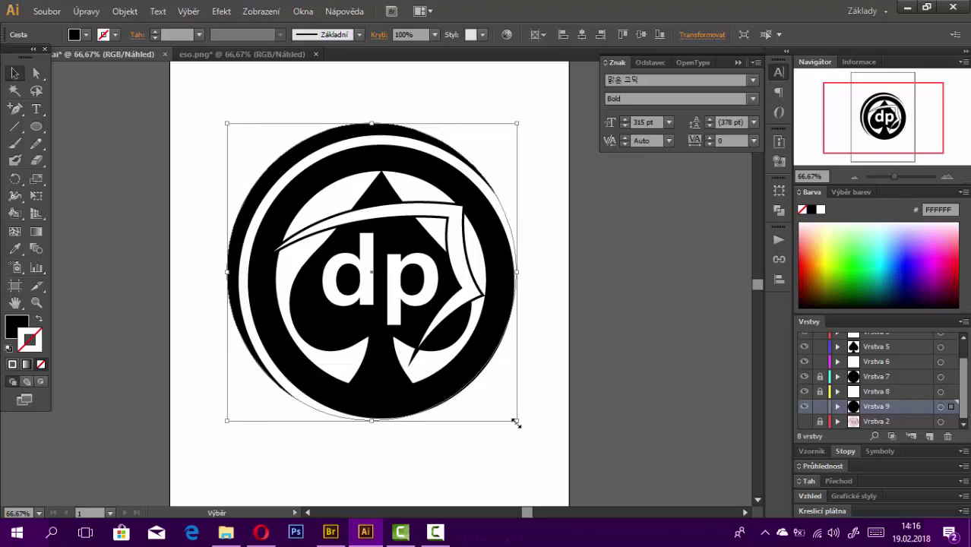
# - Fine-tune the Vrstva 9 ring circle's size and position until it is evenly centred
pyautogui.moveTo(517, 423); pyautogui.dragTo(526, 430)
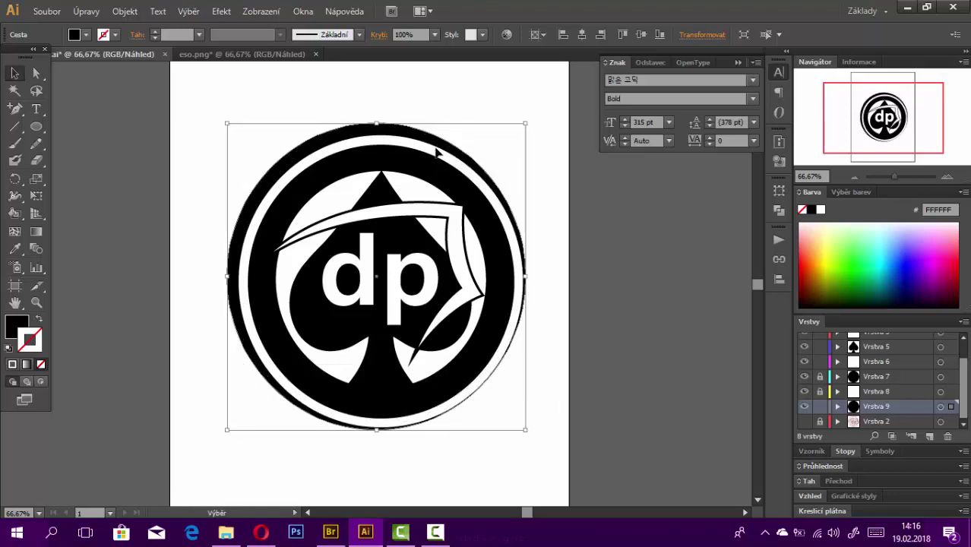
pyautogui.moveTo(442, 144); pyautogui.dragTo(454, 152)
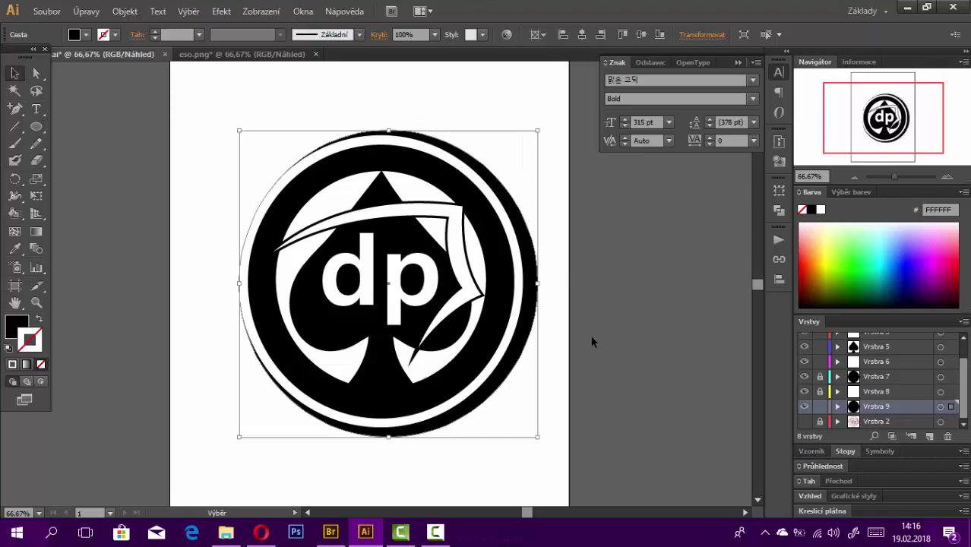
pyautogui.moveTo(538, 439); pyautogui.dragTo(529, 429)
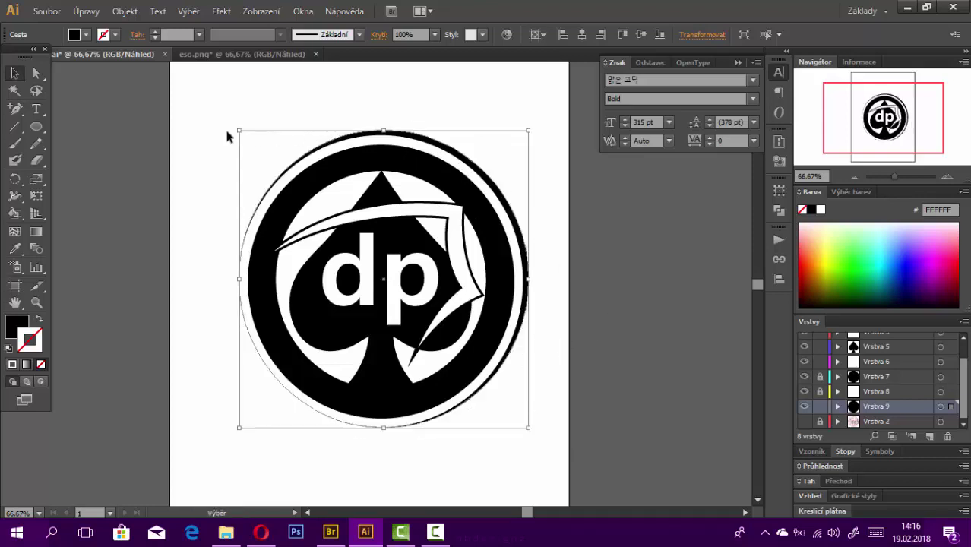
pyautogui.moveTo(239, 130); pyautogui.dragTo(235, 127)
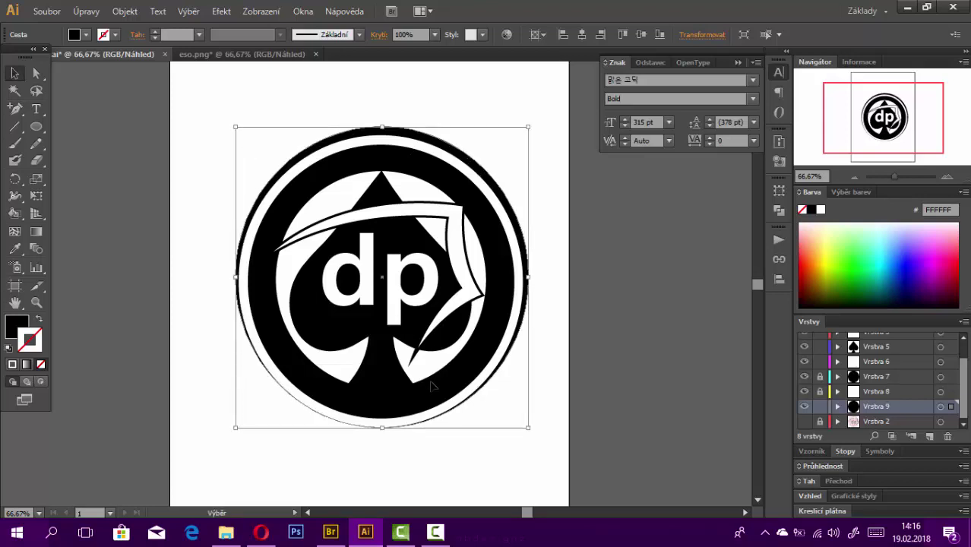
pyautogui.moveTo(528, 428); pyautogui.dragTo(533, 433)
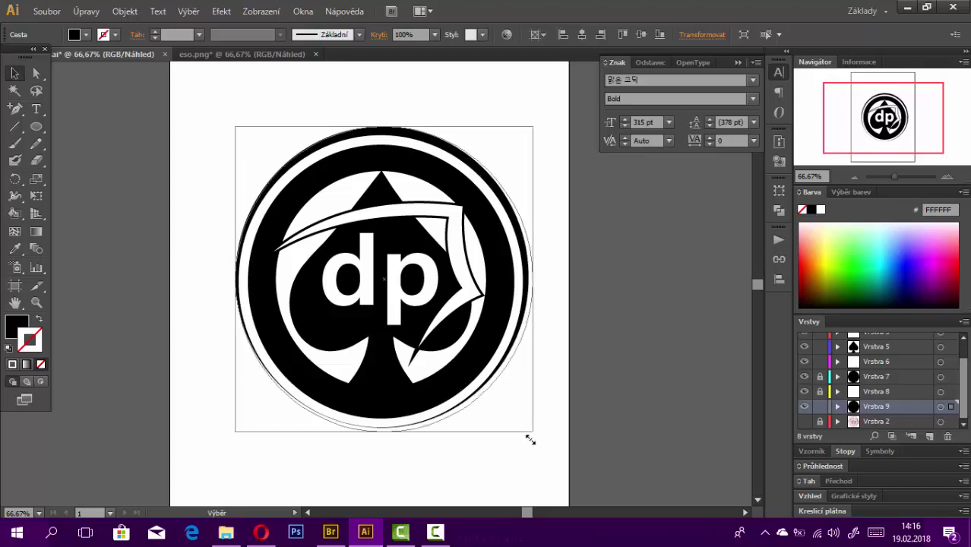
pyautogui.moveTo(235, 432); pyautogui.dragTo(220, 438)
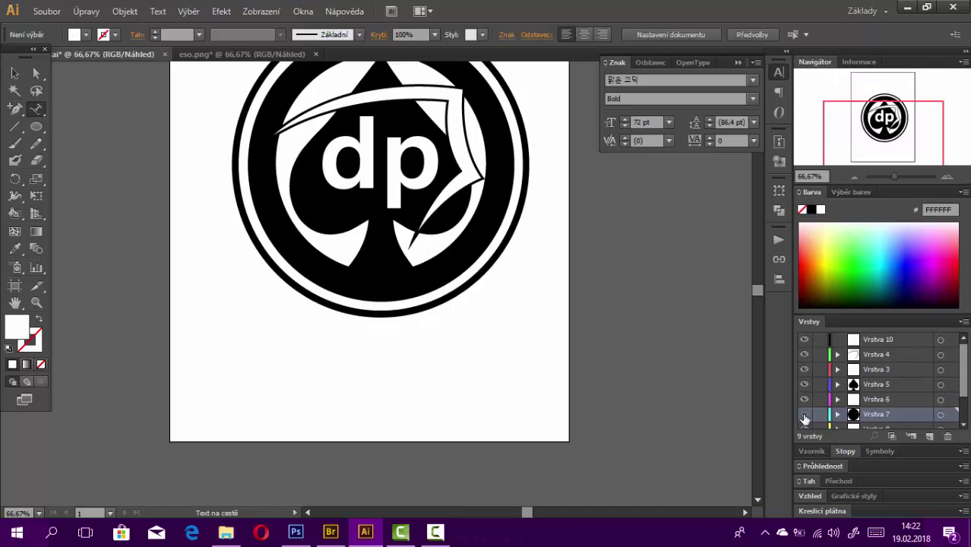
# - Select layers Vrstva 6 through 9 and open the Pathfinder panel
pyautogui.click(805, 415)
pyautogui.scroll(-2, 852, 392)
pyautogui.click(857, 364)
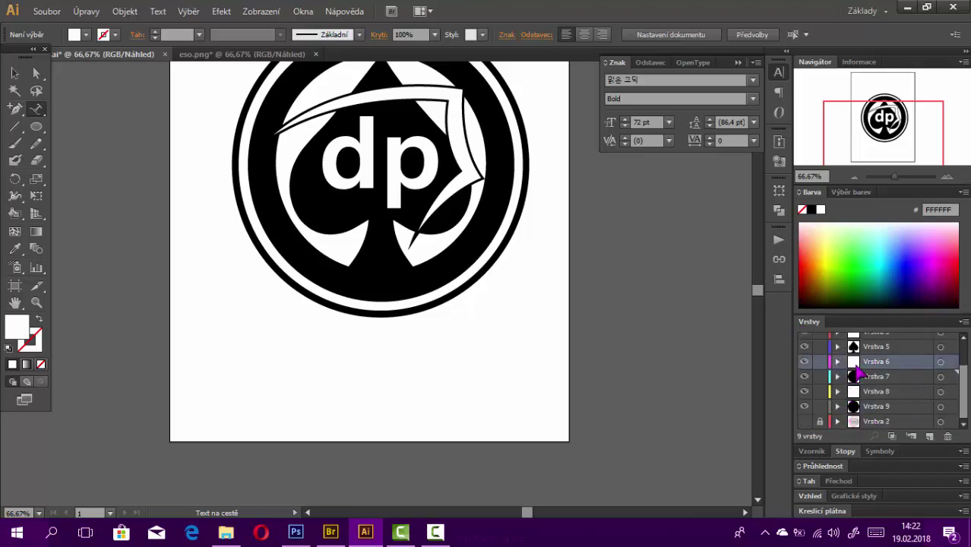
pyautogui.click(804, 362)
pyautogui.keyDown('shift'); pyautogui.click(850, 377); pyautogui.keyUp('shift')
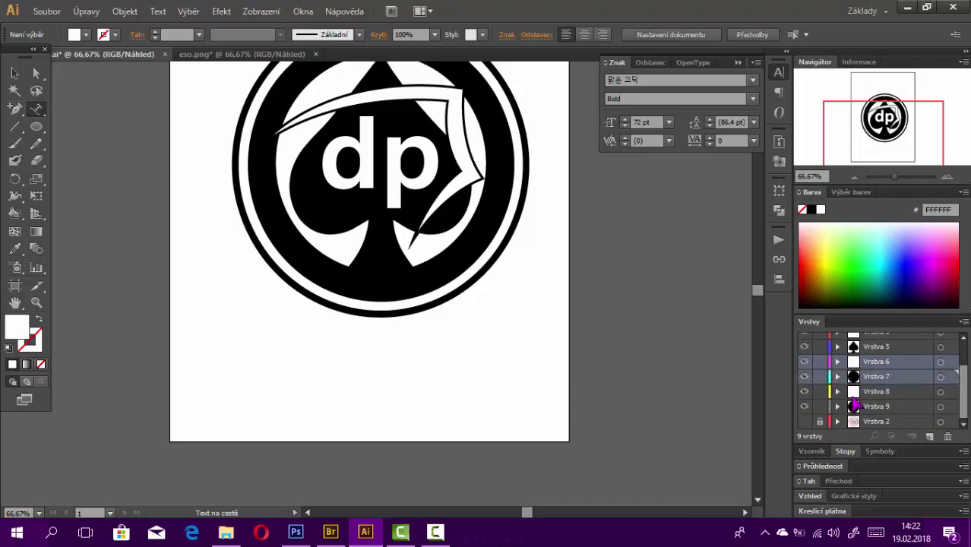
pyautogui.keyDown('shift'); pyautogui.click(853, 395); pyautogui.keyUp('shift')
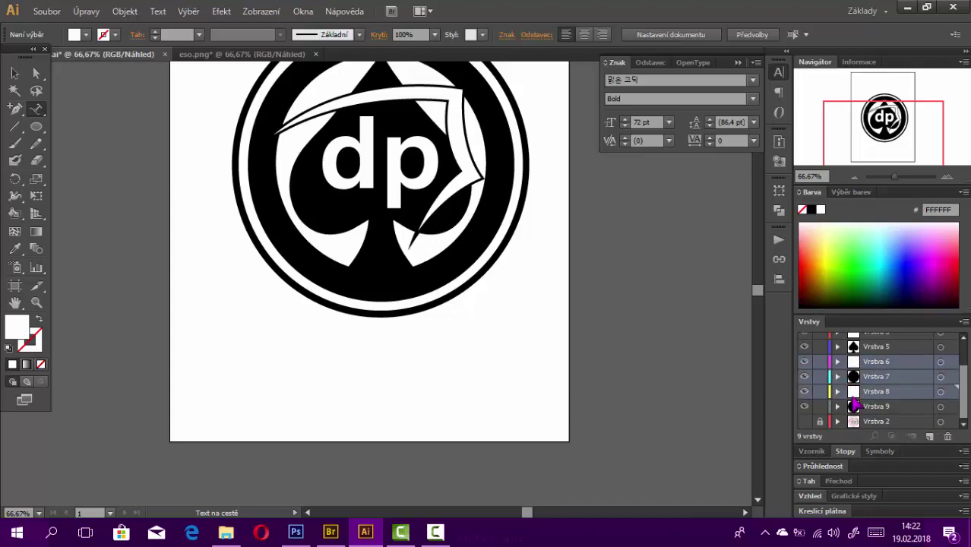
pyautogui.click(779, 211)
pyautogui.scroll(2, 589, 304)
# - Marquee-select all the concentric badge circles and apply Pathfinder Trim
pyautogui.press('a')
pyautogui.click(528, 211)
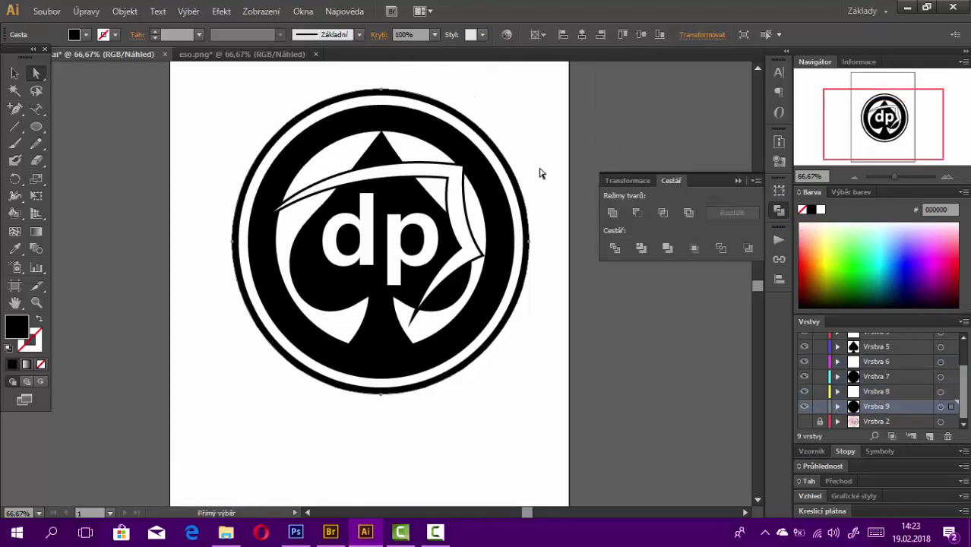
pyautogui.moveTo(501, 207); pyautogui.dragTo(480, 240)
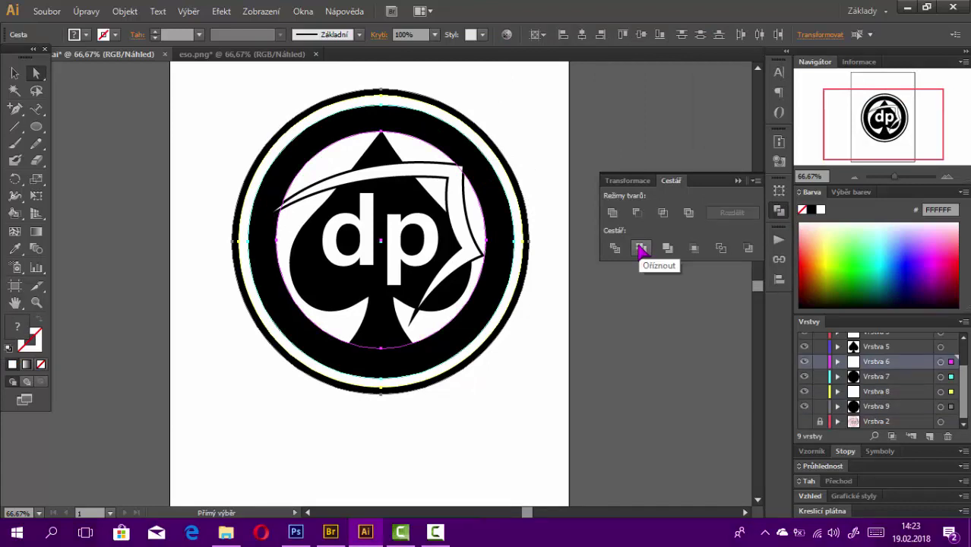
pyautogui.click(640, 249)
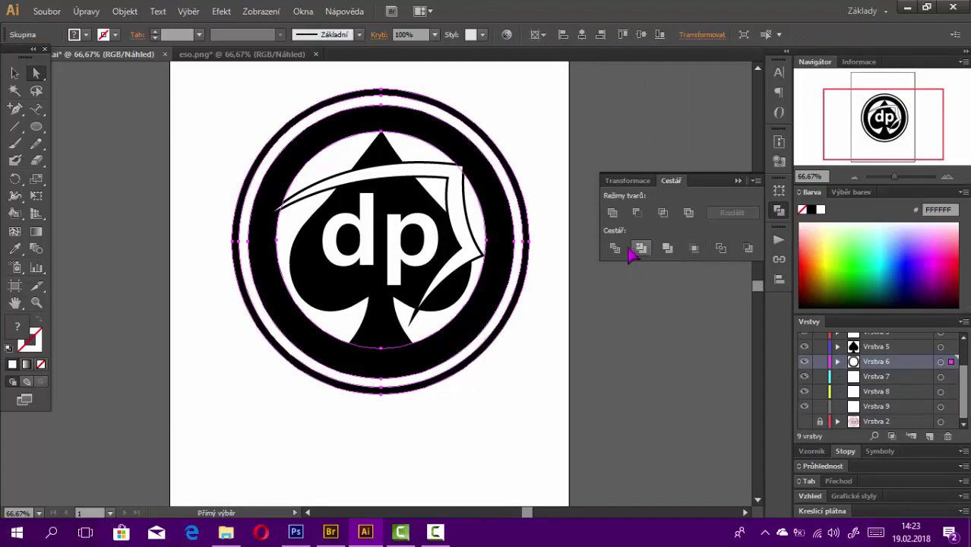
pyautogui.click(534, 121)
pyautogui.click(476, 177)
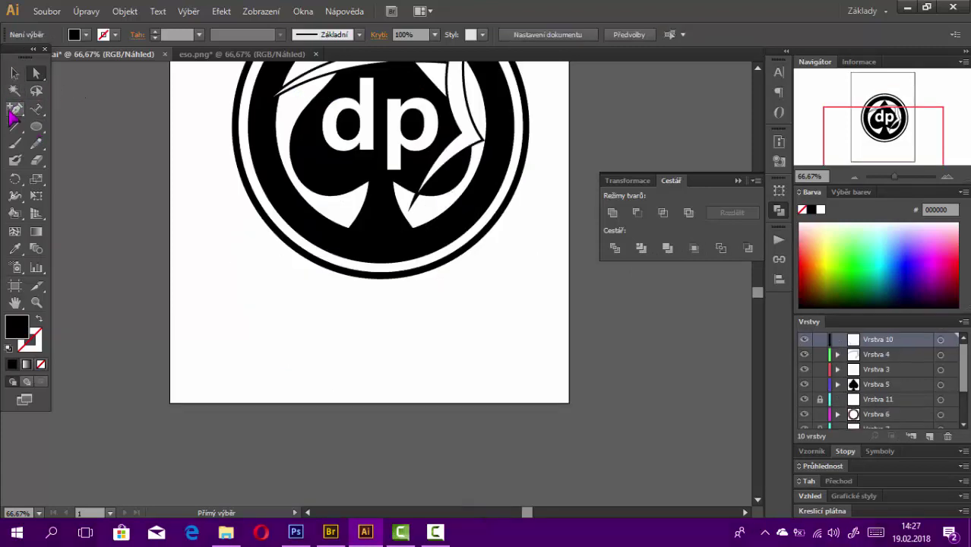
# - Draw a Pen curve along the bottom of the inner ring with fill set to None
pyautogui.click(14, 113)
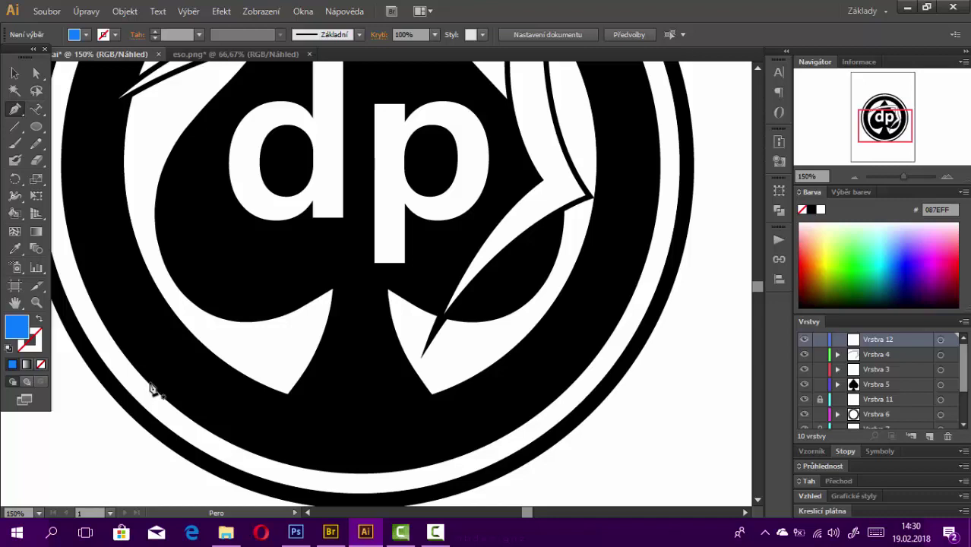
pyautogui.click(150, 386)
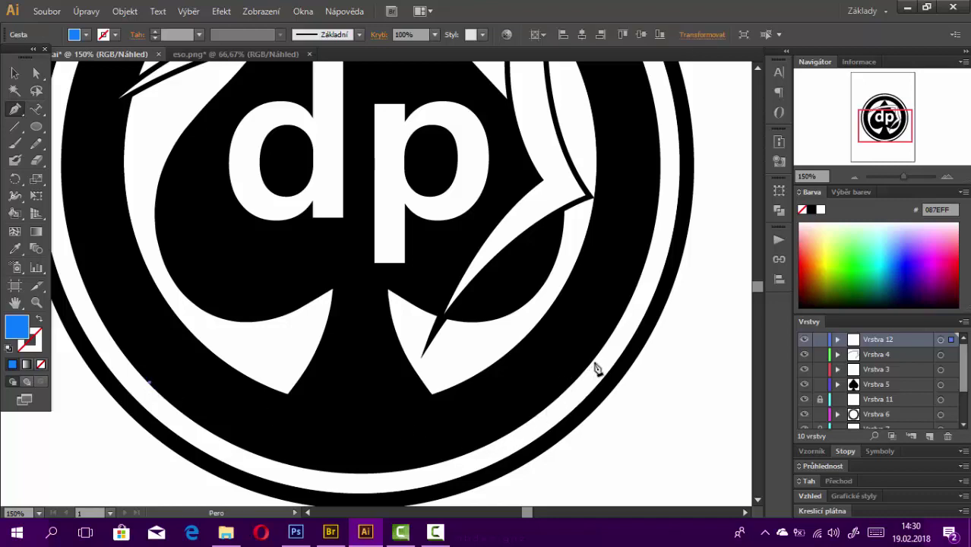
pyautogui.moveTo(593, 369); pyautogui.dragTo(600, 130)
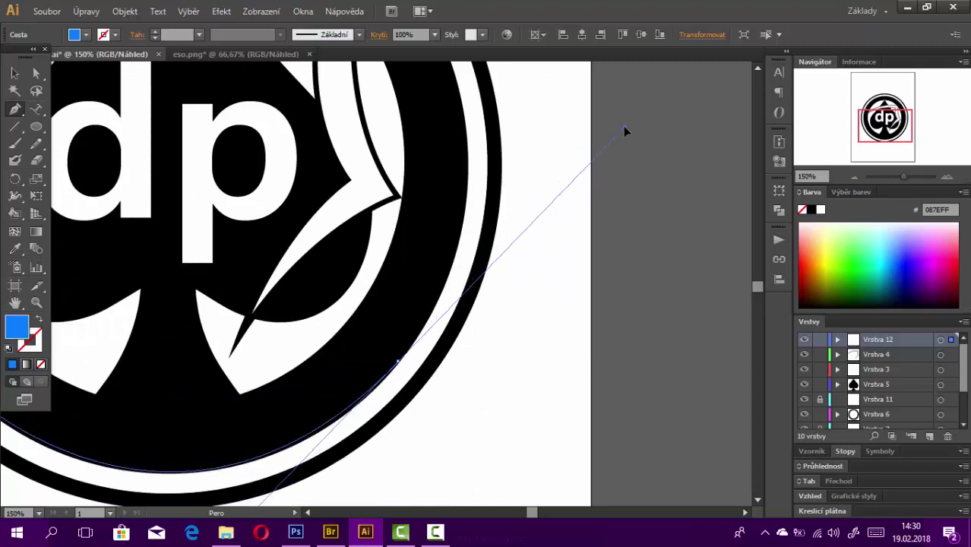
pyautogui.moveTo(600, 132); pyautogui.dragTo(624, 127)
pyautogui.click(41, 364)
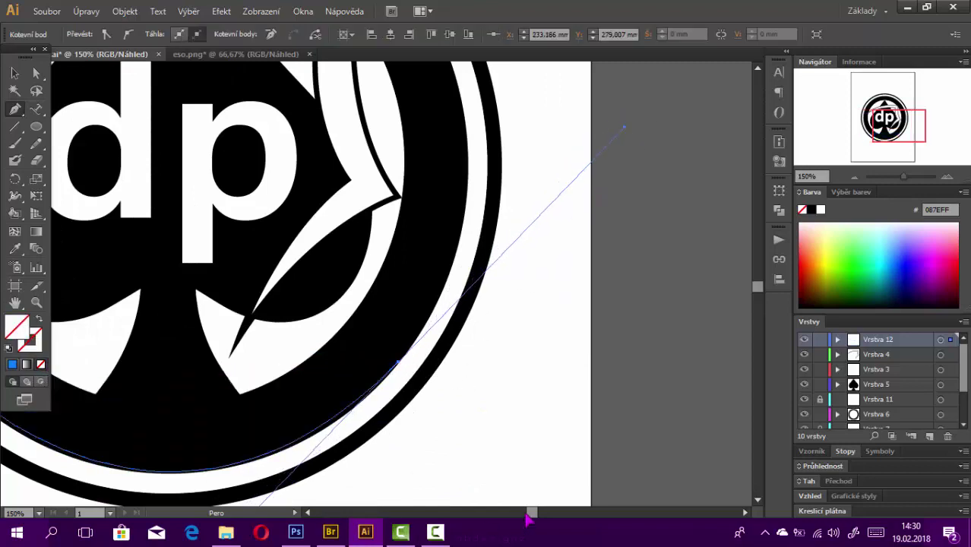
pyautogui.click(320, 511)
pyautogui.click(36, 73)
pyautogui.click(342, 413)
pyautogui.hscroll(2, 346, 422)
# - Adjust the curve's end anchors so it sits inside the bottom of the ring
pyautogui.hscroll(3, 357, 449)
pyautogui.click(368, 477)
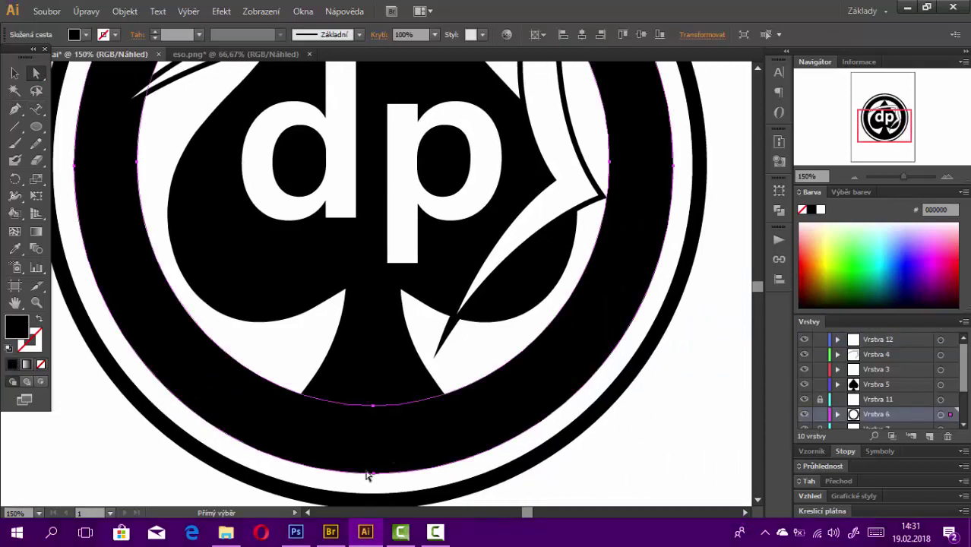
pyautogui.click(637, 411)
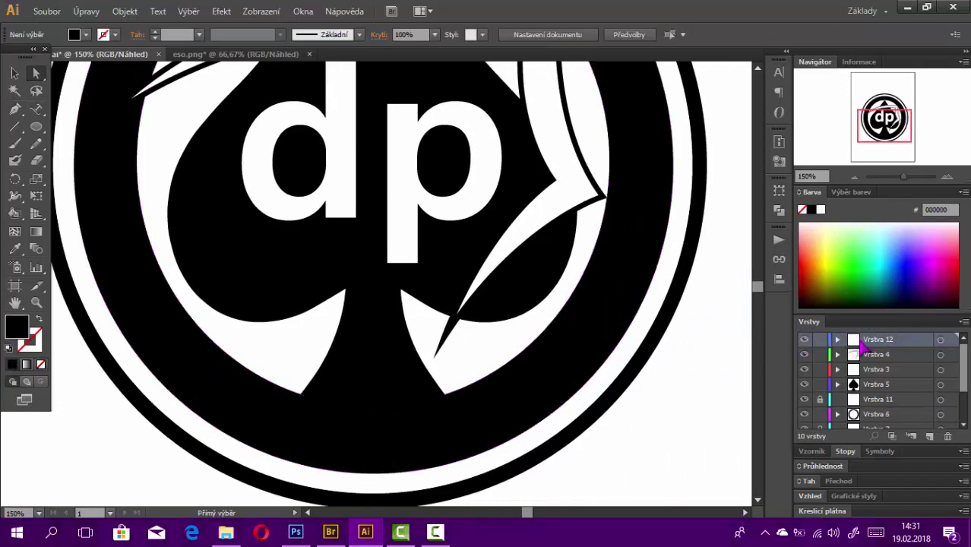
pyautogui.doubleClick(862, 342)
pyautogui.click(517, 329)
pyautogui.click(600, 372)
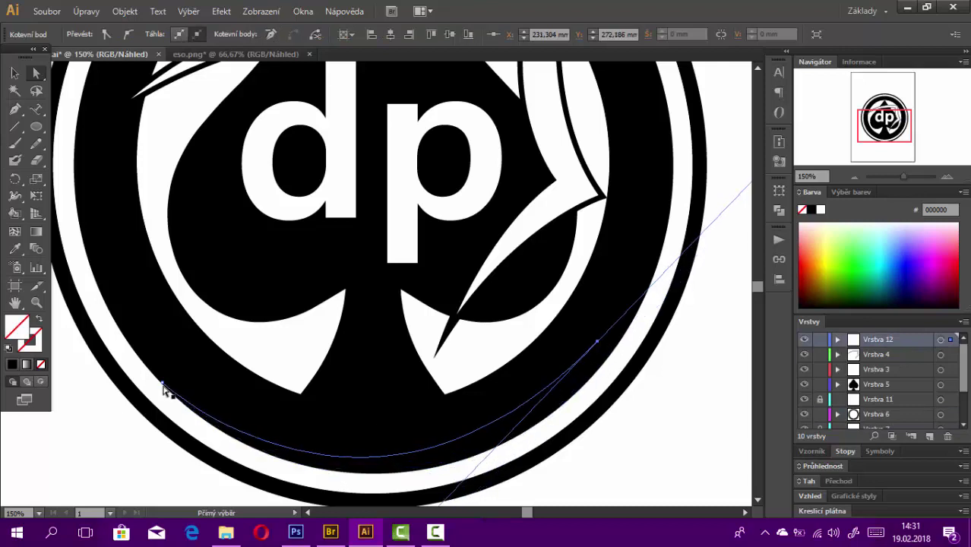
pyautogui.moveTo(162, 385); pyautogui.dragTo(169, 367)
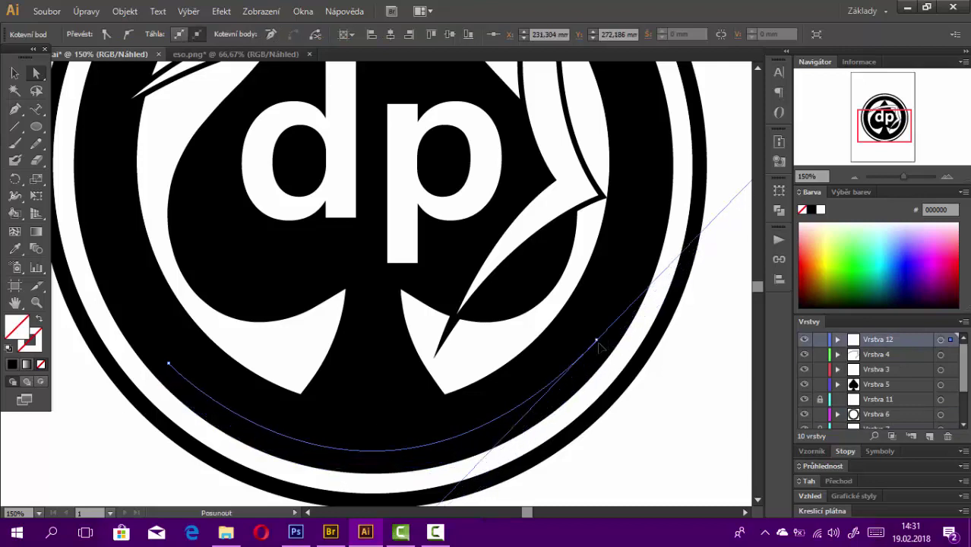
pyautogui.moveTo(598, 346); pyautogui.dragTo(611, 347)
# - Type the names along the curve in white with no stroke, starting at its left end
pyautogui.click(35, 109)
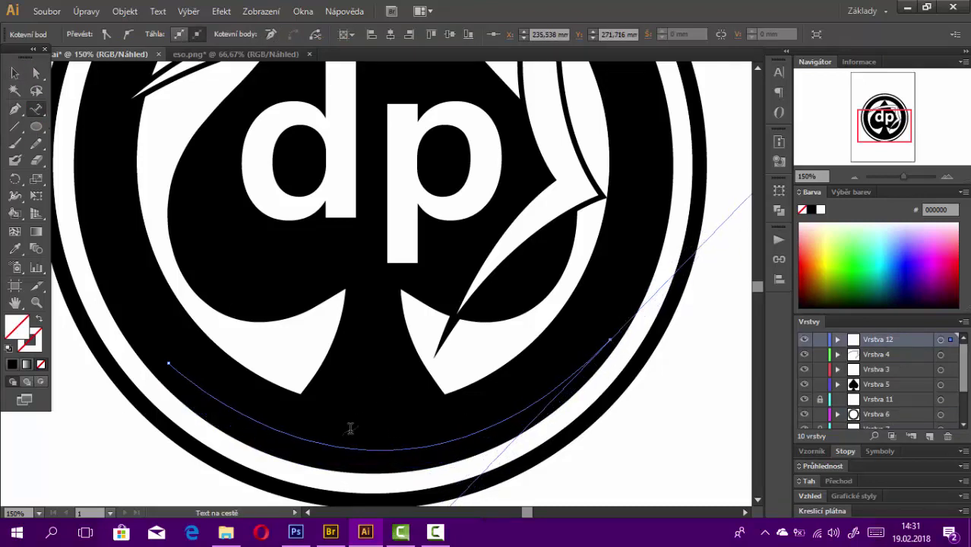
pyautogui.click(342, 446)
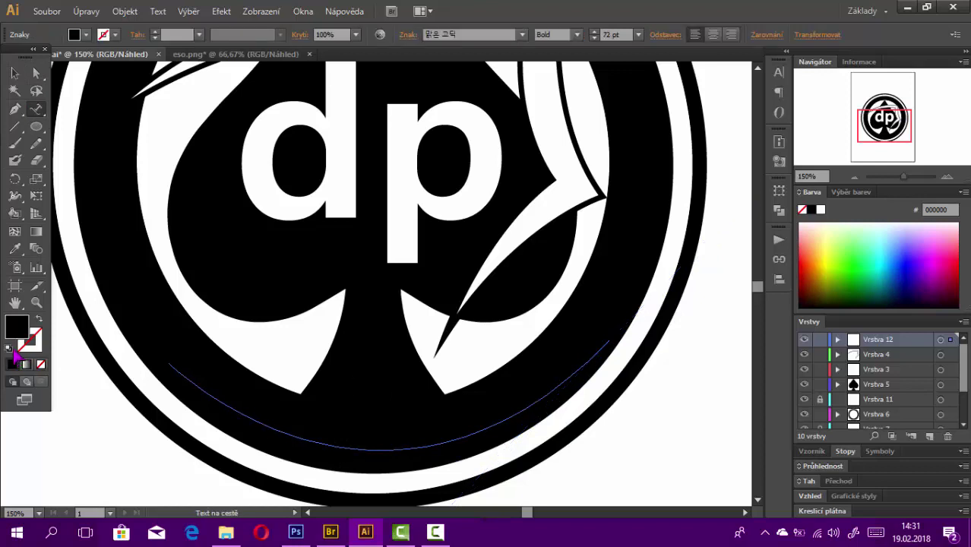
pyautogui.click(42, 319)
pyautogui.click(42, 365)
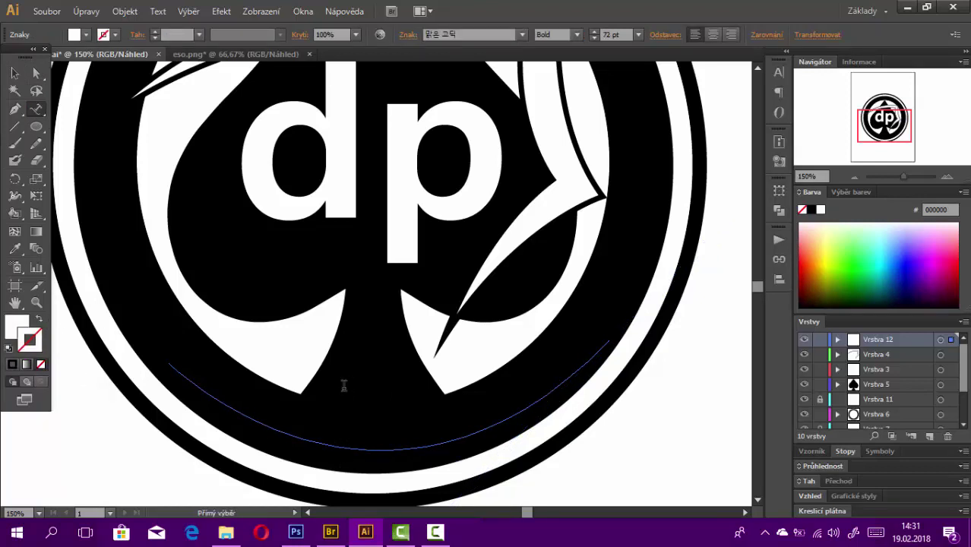
pyautogui.write('Dejv &')
pyautogui.click(36, 73)
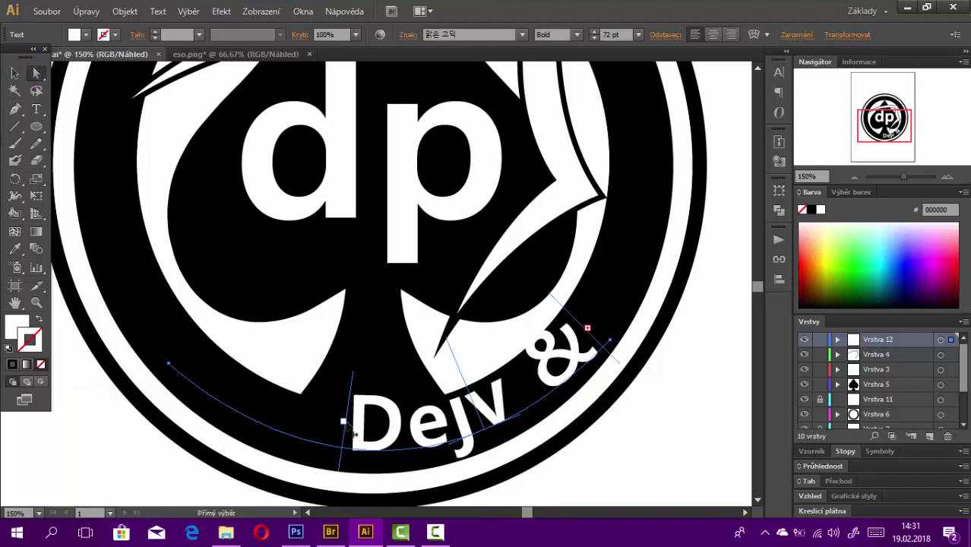
pyautogui.moveTo(353, 434); pyautogui.dragTo(155, 386)
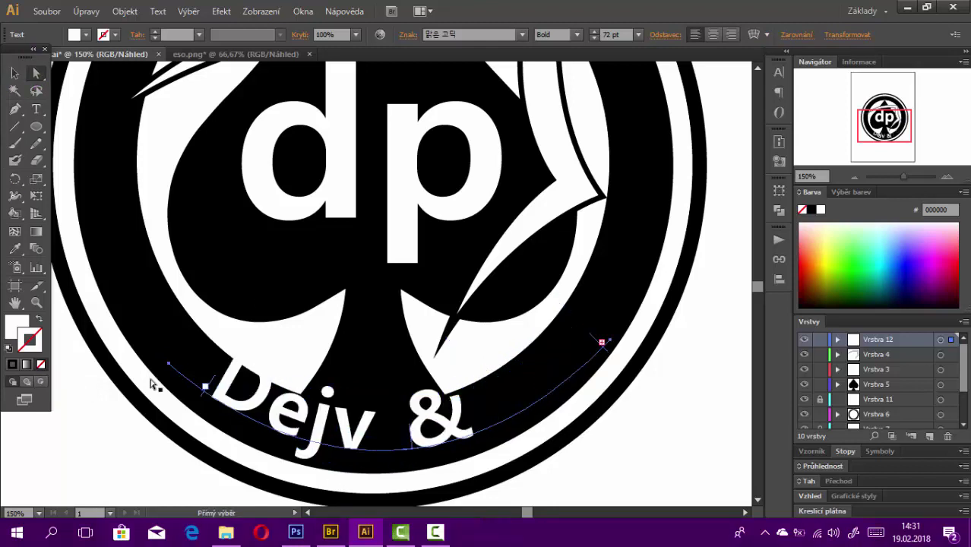
# - Nudge the curved text slightly left and undo an accidental linked text box
pyautogui.doubleClick(194, 379)
pyautogui.hotkey('ctrl', 'a')
pyautogui.click(638, 34)
pyautogui.click(653, 281)
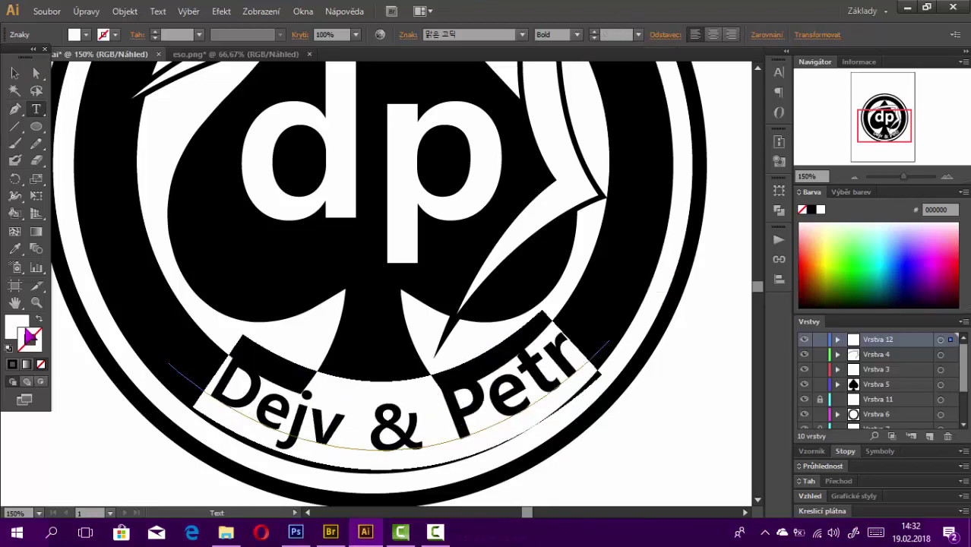
pyautogui.press('Escape')
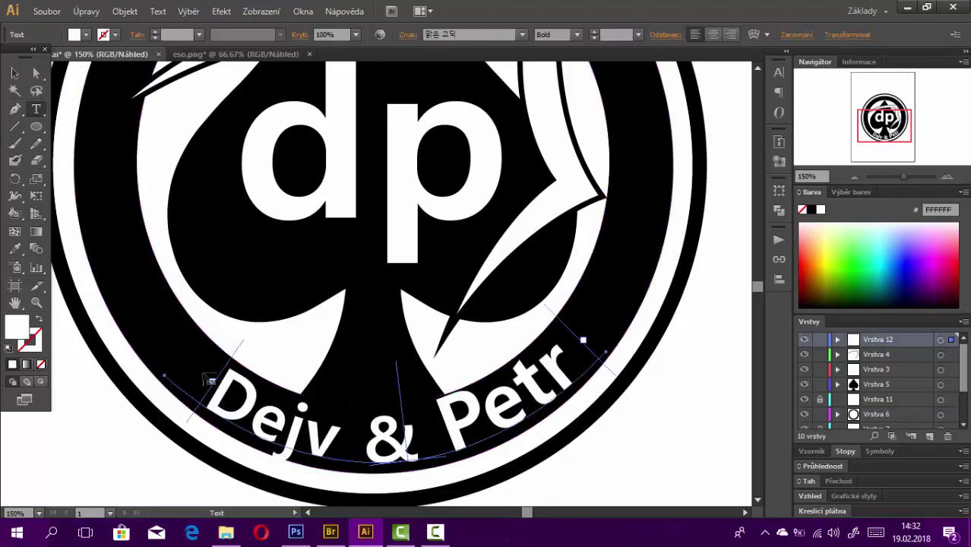
pyautogui.moveTo(202, 370); pyautogui.dragTo(196, 370)
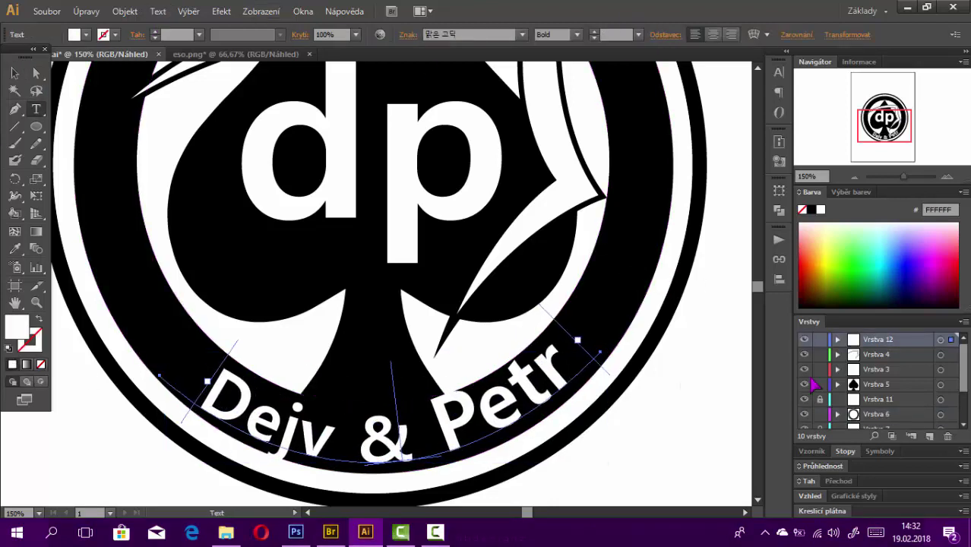
pyautogui.click(578, 340)
pyautogui.click(541, 305)
pyautogui.click(86, 11)
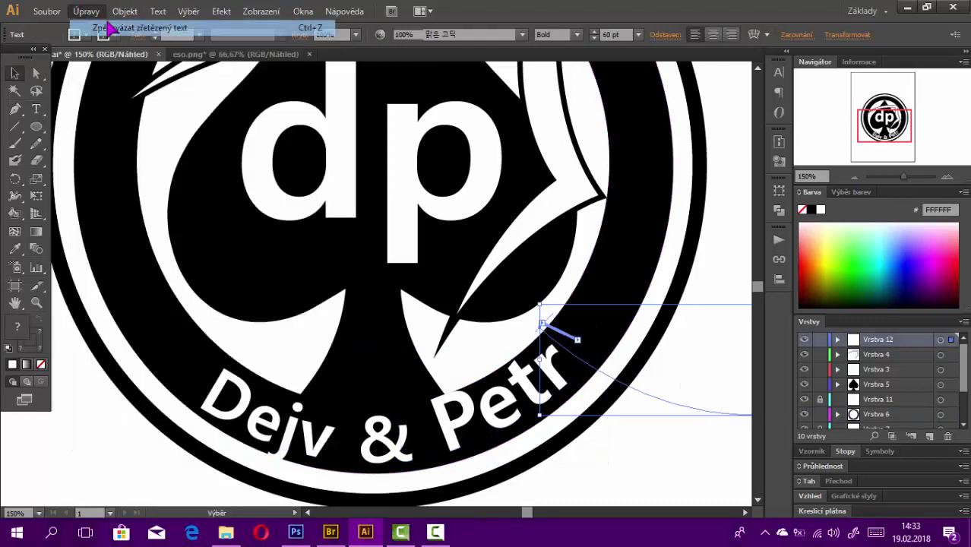
pyautogui.click(108, 28)
pyautogui.press('a')
# - Select all the curved text and set its font size to 57 pt
pyautogui.click(597, 362)
pyautogui.press('t')
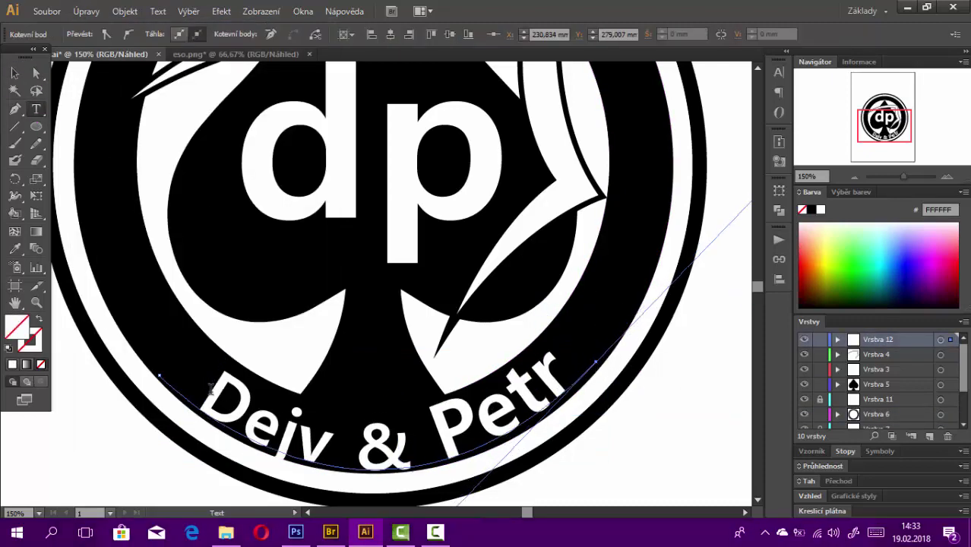
pyautogui.tripleClick(211, 390)
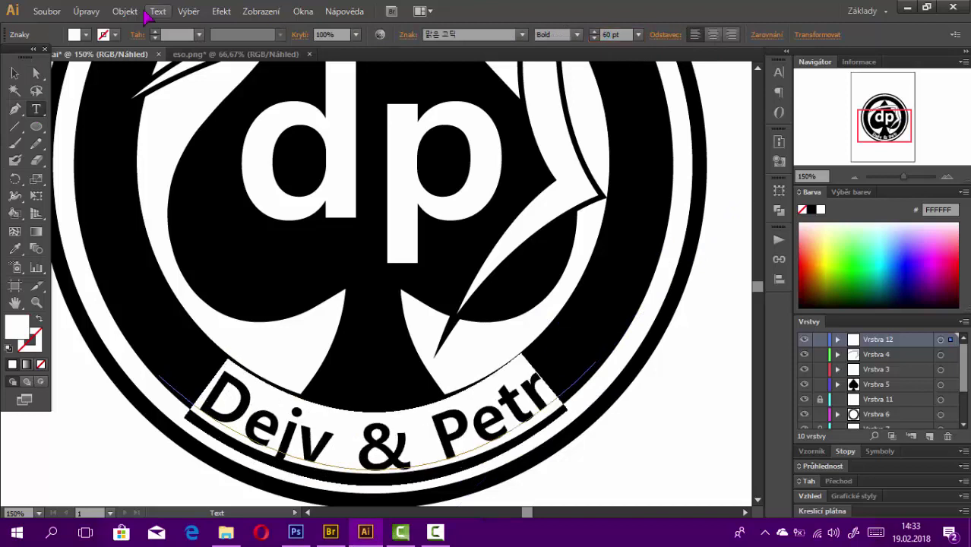
pyautogui.press('Escape')
pyautogui.press('a')
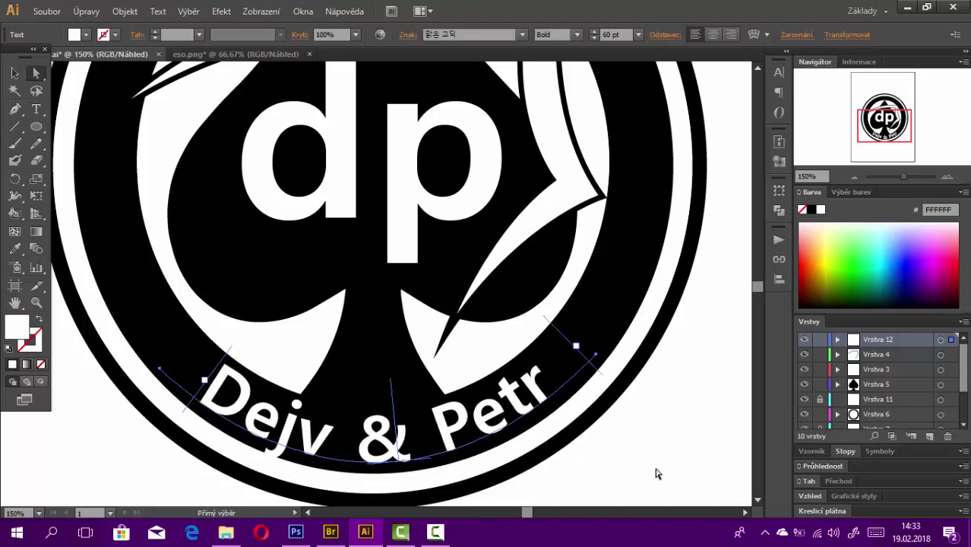
pyautogui.press('t')
pyautogui.tripleClick(192, 370)
pyautogui.click(595, 34)
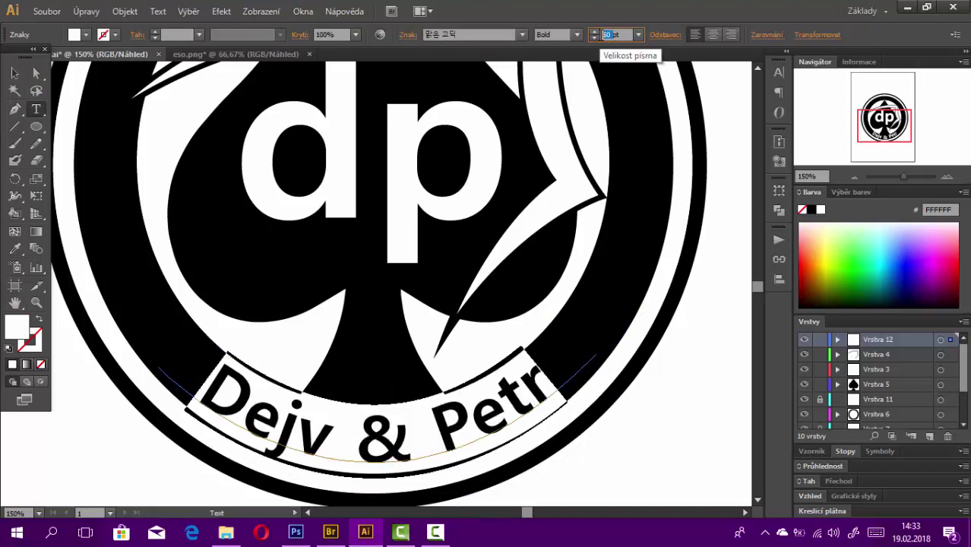
pyautogui.write('57')
pyautogui.press('Escape')
pyautogui.press('a')
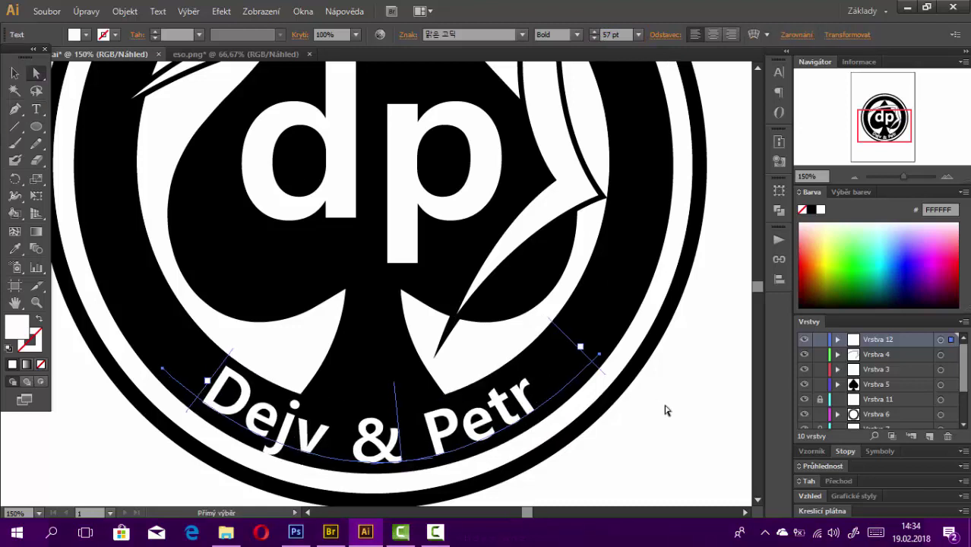
pyautogui.hotkey('ctrl', '0')
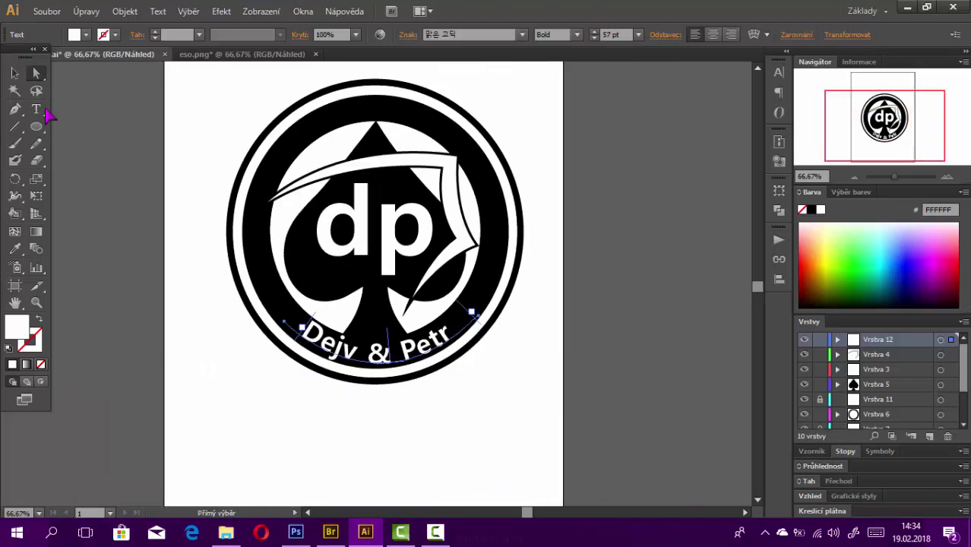
# - Set the curved 'Dejv & Petr' lettering to a 56 pt font size
pyautogui.click(100, 90)
pyautogui.click(306, 324)
pyautogui.moveTo(377, 419); pyautogui.dragTo(379, 408)
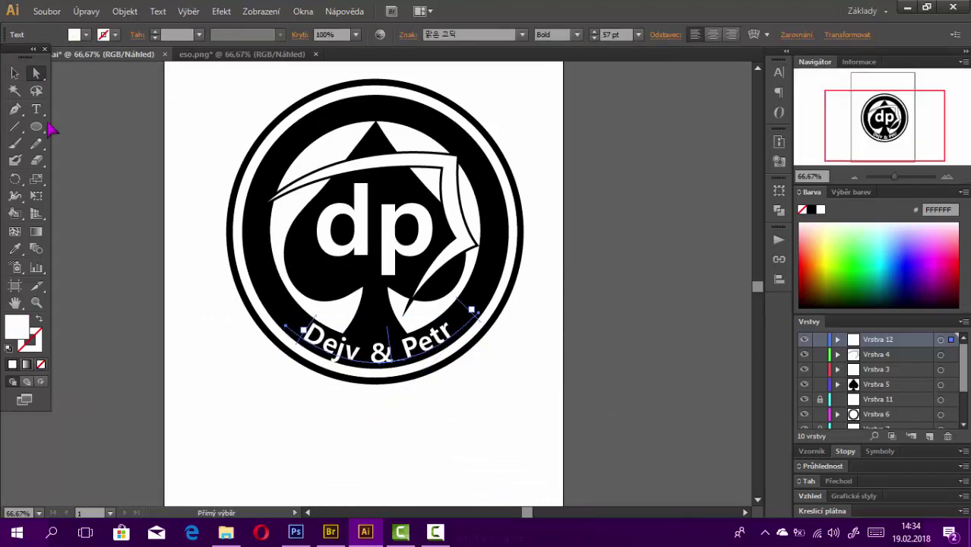
pyautogui.click(36, 108)
pyautogui.moveTo(300, 338); pyautogui.dragTo(456, 328)
pyautogui.write('6')
pyautogui.press('Return')
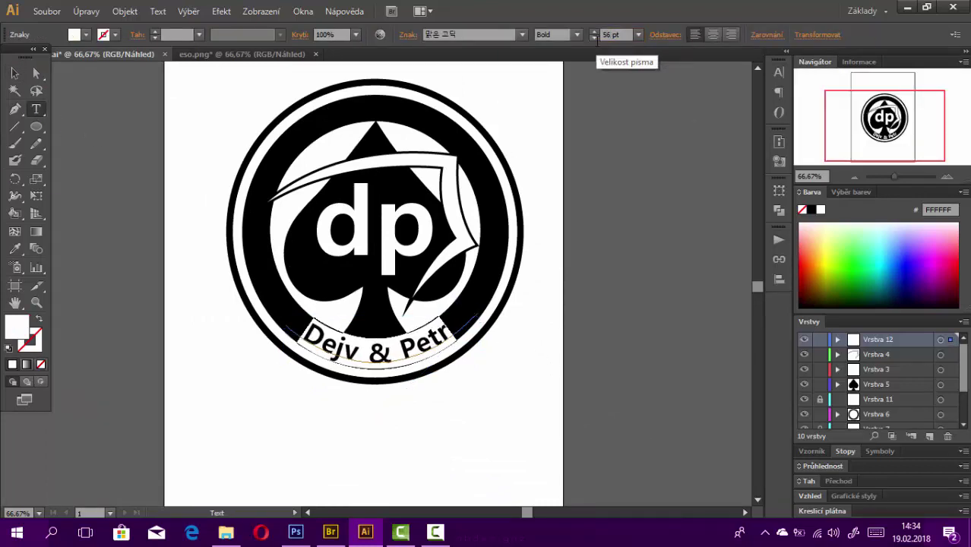
# - Reselect the curved text and the badge's circle artwork to check them
pyautogui.keyDown('ctrl'); pyautogui.click(619, 396); pyautogui.keyUp('ctrl')
pyautogui.keyDown('ctrl'); pyautogui.click(393, 350); pyautogui.keyUp('ctrl')
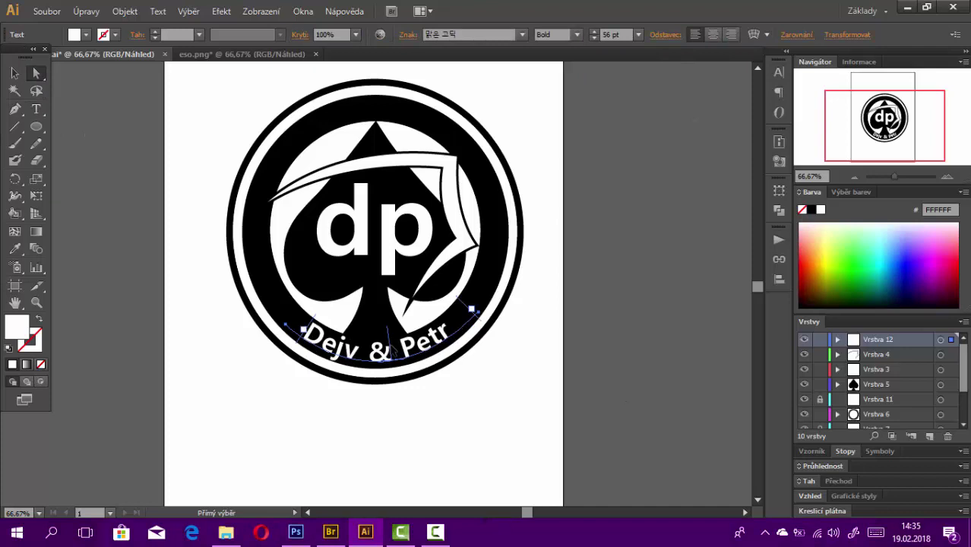
pyautogui.keyDown('ctrl'); pyautogui.click(417, 357); pyautogui.keyUp('ctrl')
pyautogui.click(630, 277)
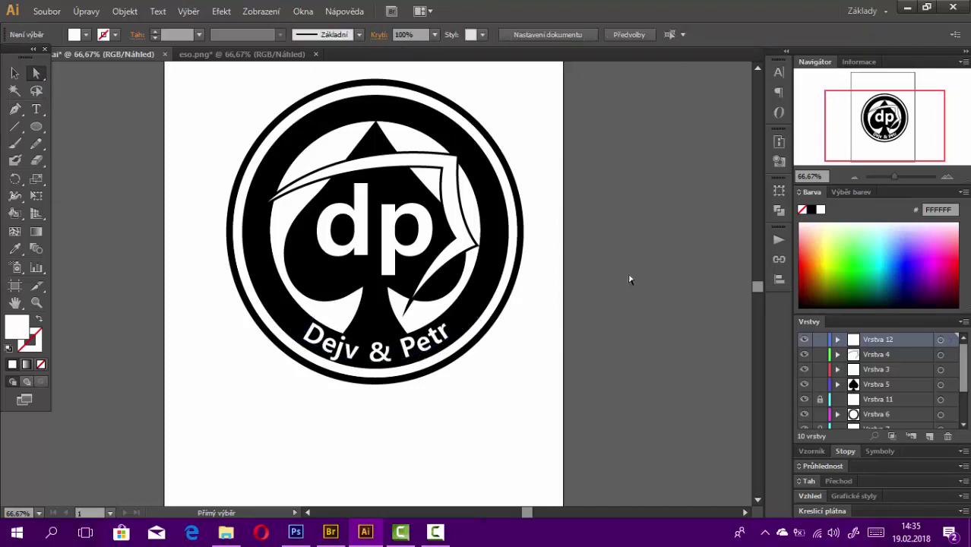
pyautogui.scroll(-1, 874, 380)
pyautogui.click(941, 369)
pyautogui.hotkey('ctrl', 't')
pyautogui.press('v')
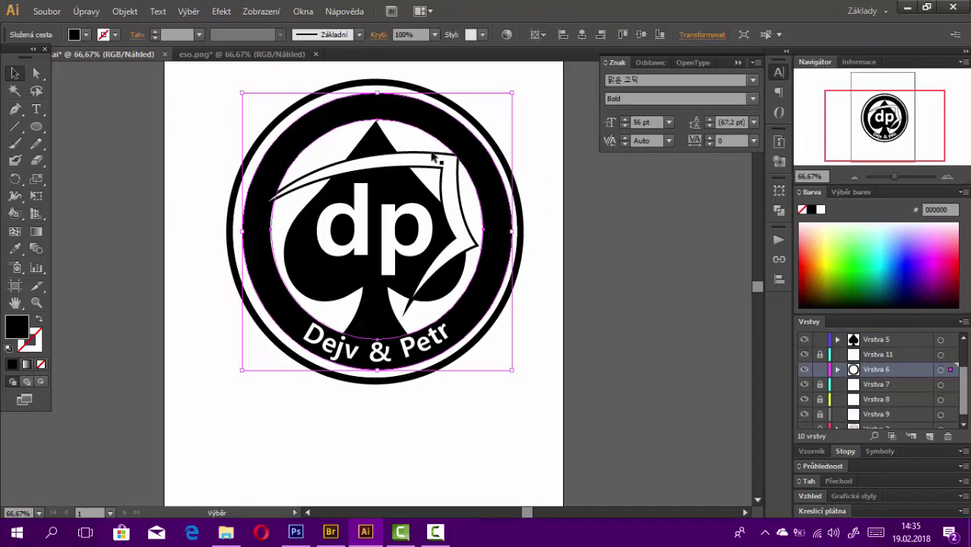
# - Select layers Vrstva 7 to Vrstva 9 and the logo group, and reorder Vrstva 6
pyautogui.click(529, 82)
pyautogui.scroll(-1, 909, 373)
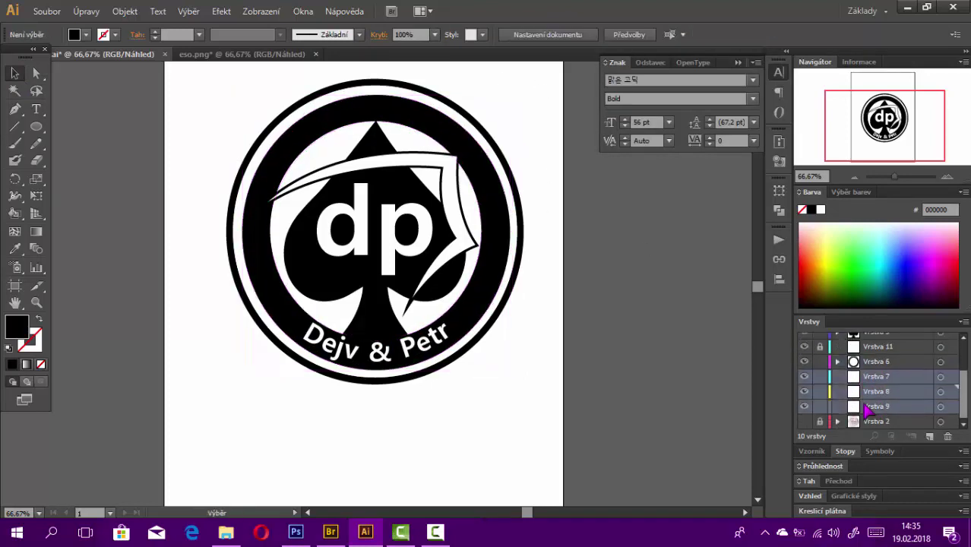
pyautogui.click(874, 376)
pyautogui.keyDown('shift'); pyautogui.click(874, 407); pyautogui.keyUp('shift')
pyautogui.hotkey('ctrl', 't')
pyautogui.click(455, 148)
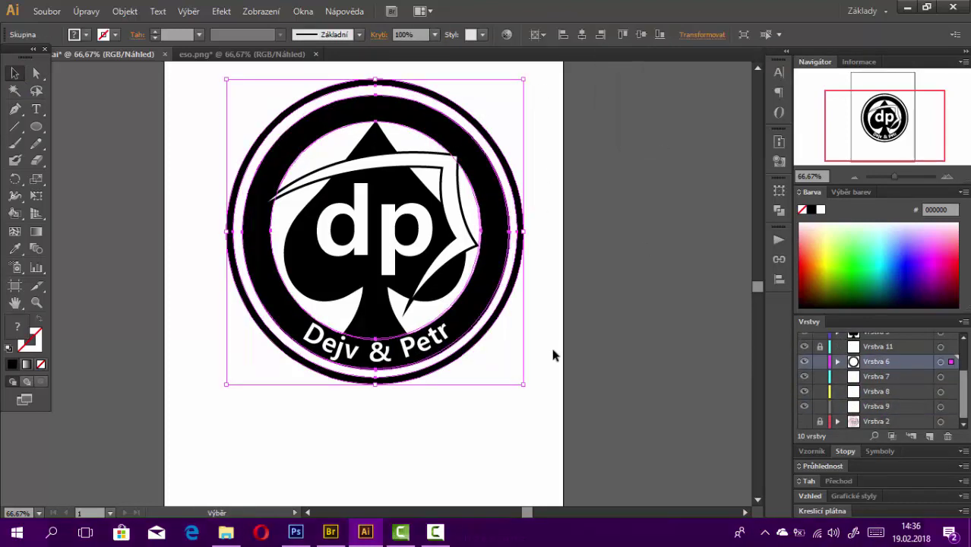
pyautogui.moveTo(825, 364); pyautogui.dragTo(851, 392)
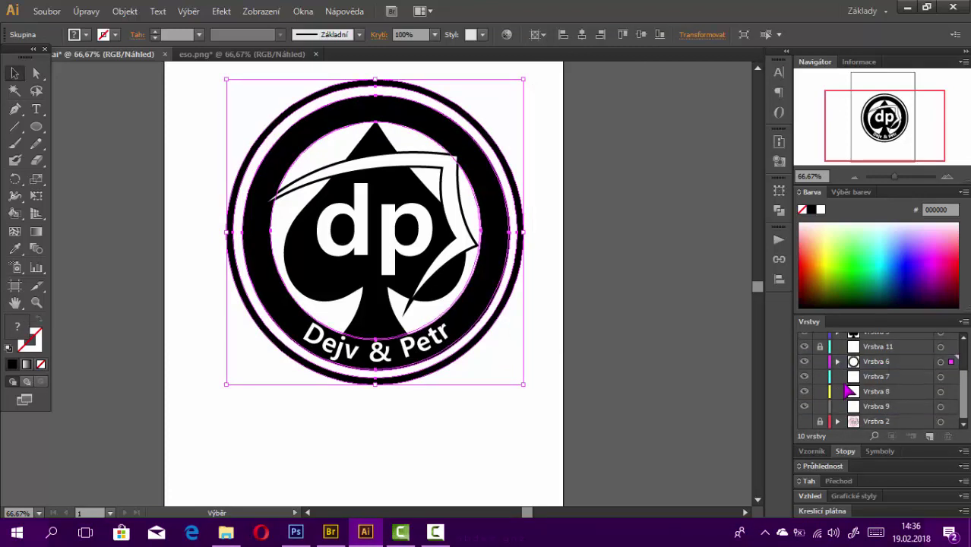
pyautogui.click(543, 152)
# - Check the Dejv & Petr text, then bring up the Soubor (File) menu
pyautogui.click(779, 72)
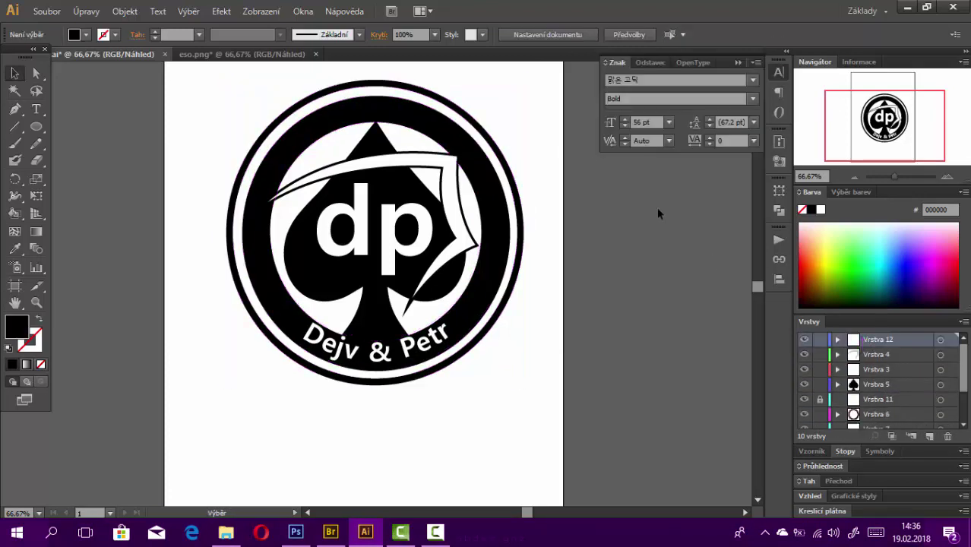
pyautogui.click(355, 348)
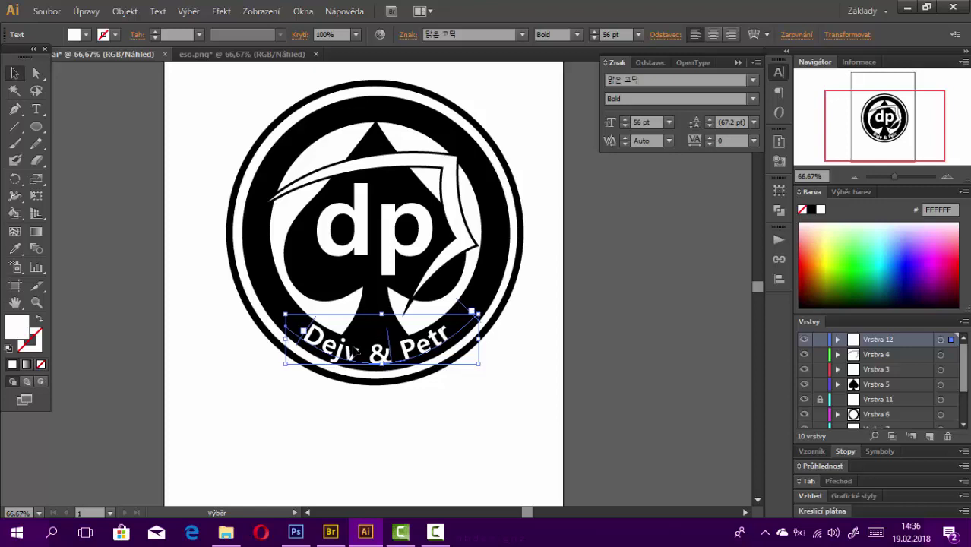
pyautogui.click(539, 310)
pyautogui.scroll(1, 546, 251)
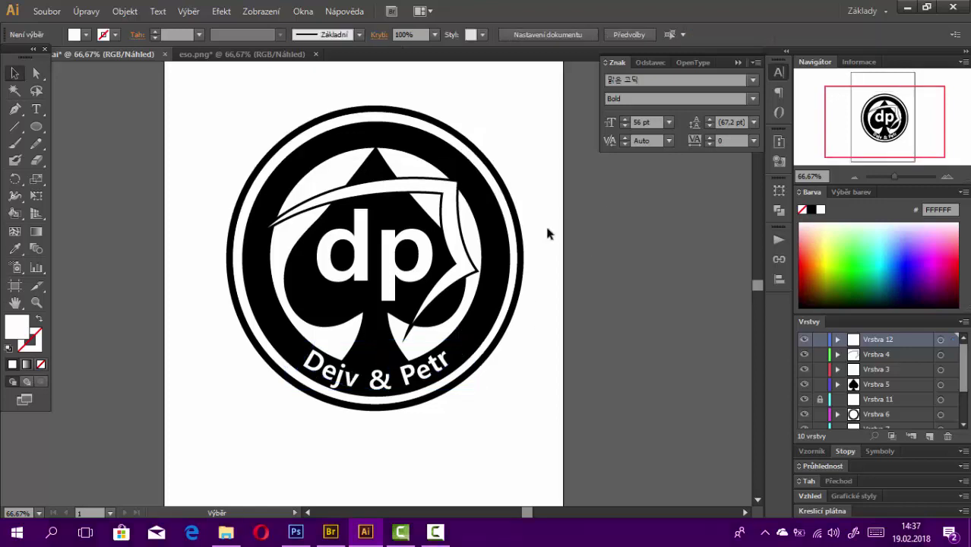
pyautogui.scroll(1, 694, 221)
pyautogui.scroll(-1, 694, 222)
pyautogui.click(46, 11)
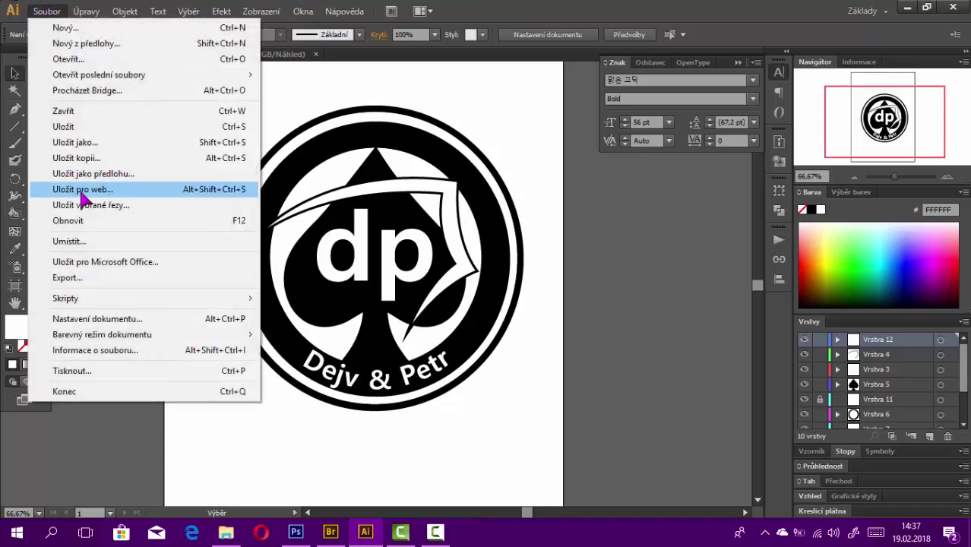
# - Save over the existing logo vektor.ai with the default Illustrator options, confirming the replacement
pyautogui.click(84, 145)
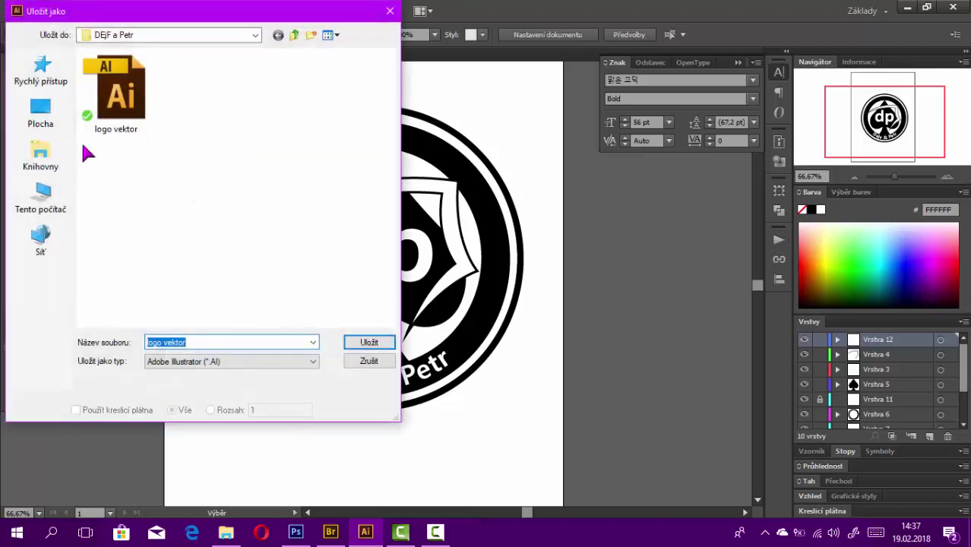
pyautogui.click(110, 129)
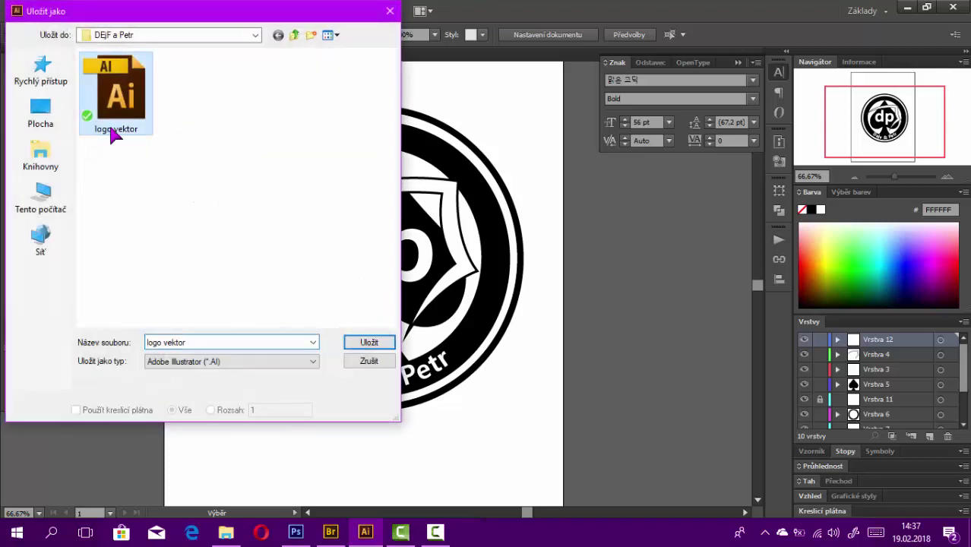
pyautogui.click(377, 344)
pyautogui.click(526, 316)
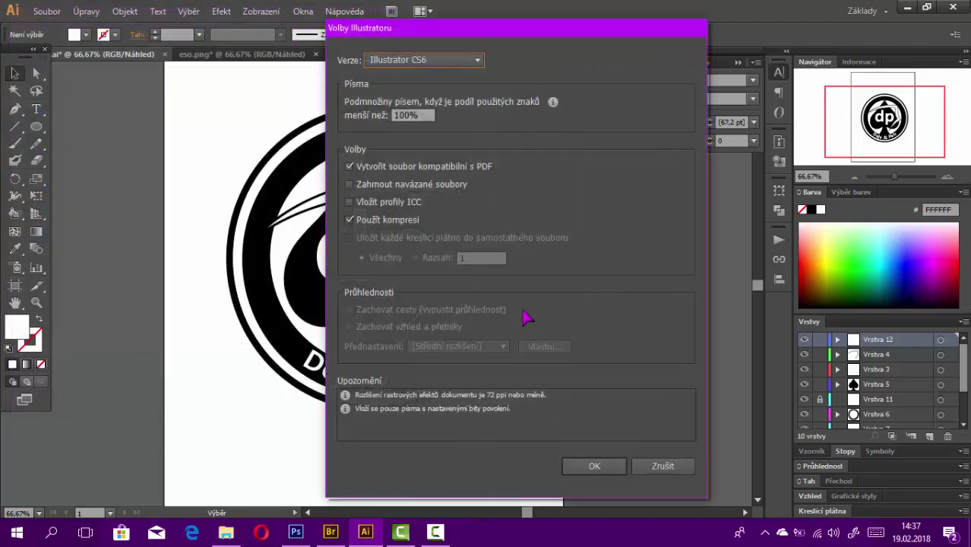
pyautogui.click(594, 467)
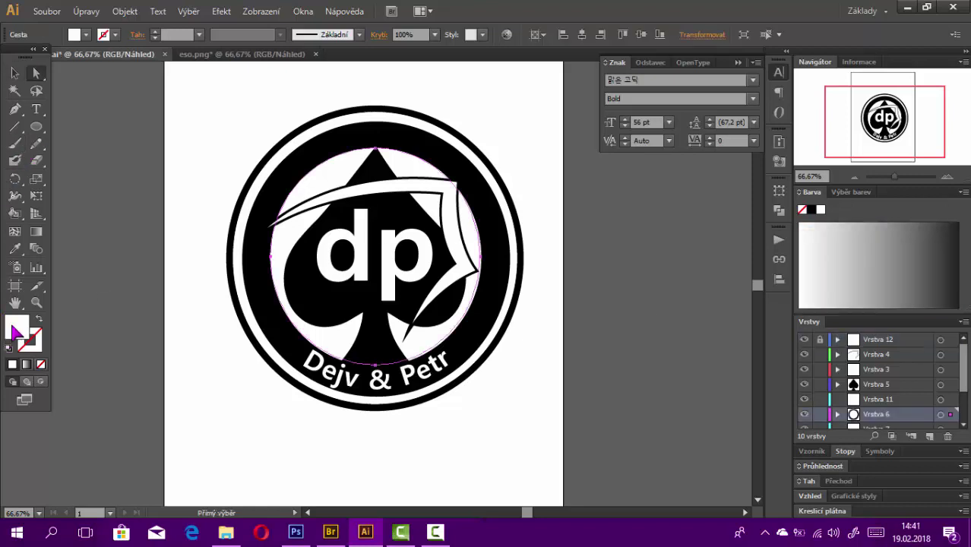
# - Give the disc behind the spade a D30000 red fill and reselect it
pyautogui.doubleClick(17, 326)
pyautogui.write('D30000')
pyautogui.click(633, 182)
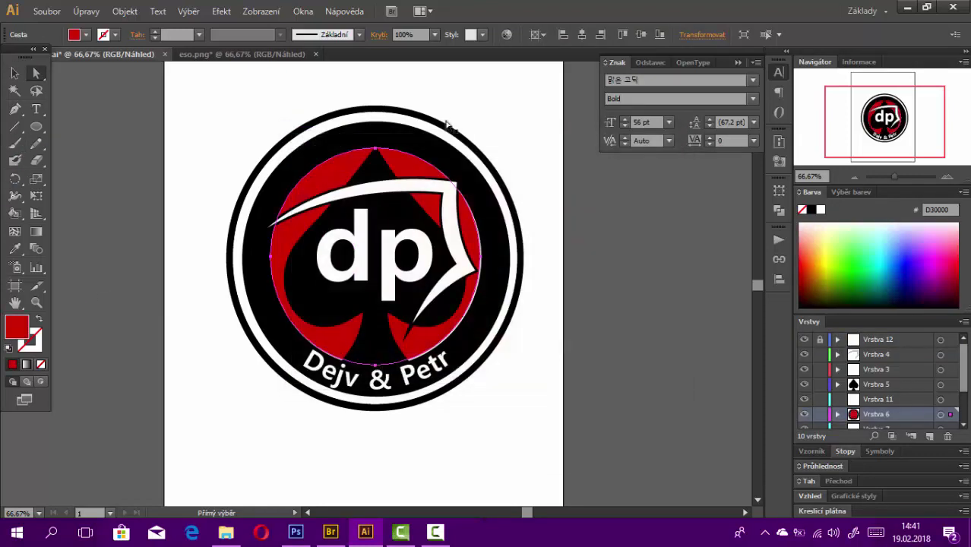
pyautogui.click(471, 242)
pyautogui.click(467, 307)
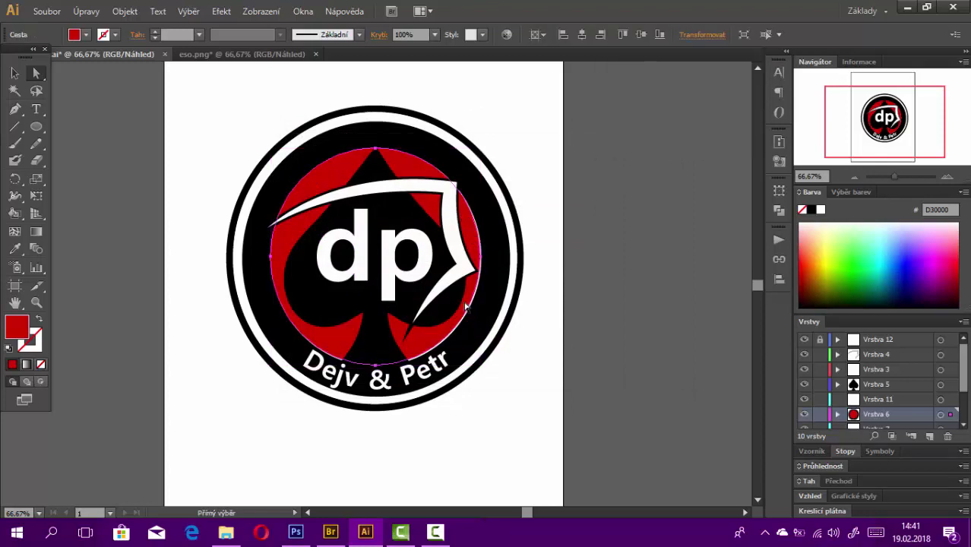
# - Reselect the red circle as a whole object, then switch to the Direct Selection tool
pyautogui.press('v')
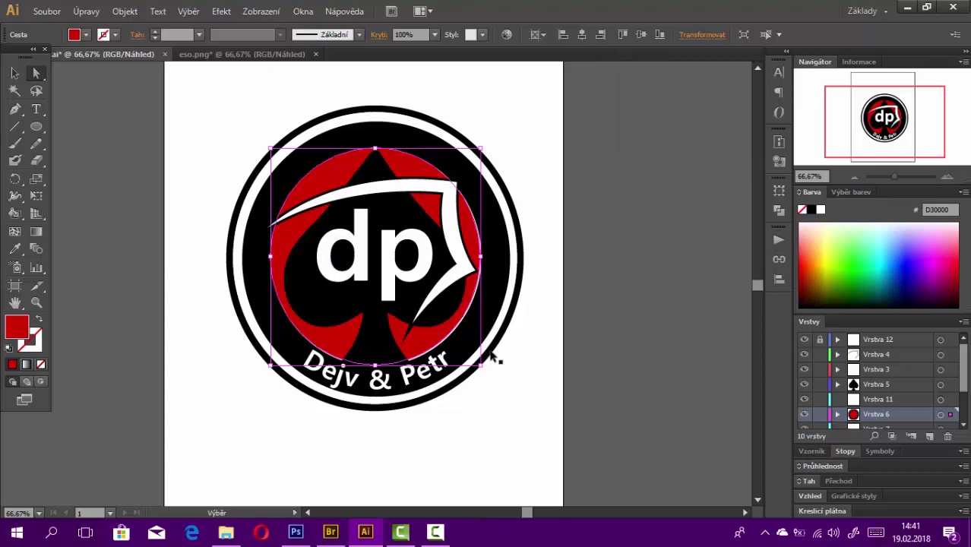
pyautogui.click(475, 368)
pyautogui.click(462, 356)
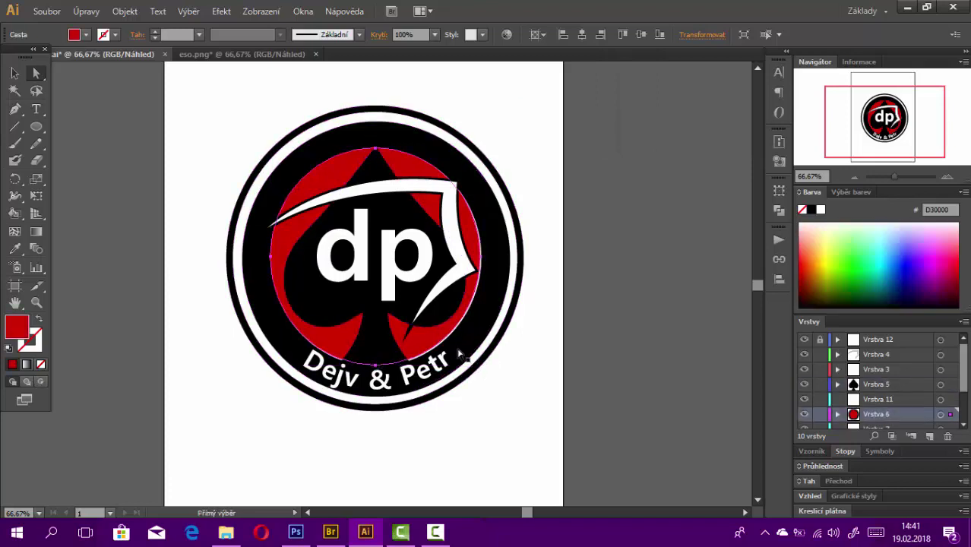
pyautogui.hotkey('ctrl', 't')
pyautogui.press('a')
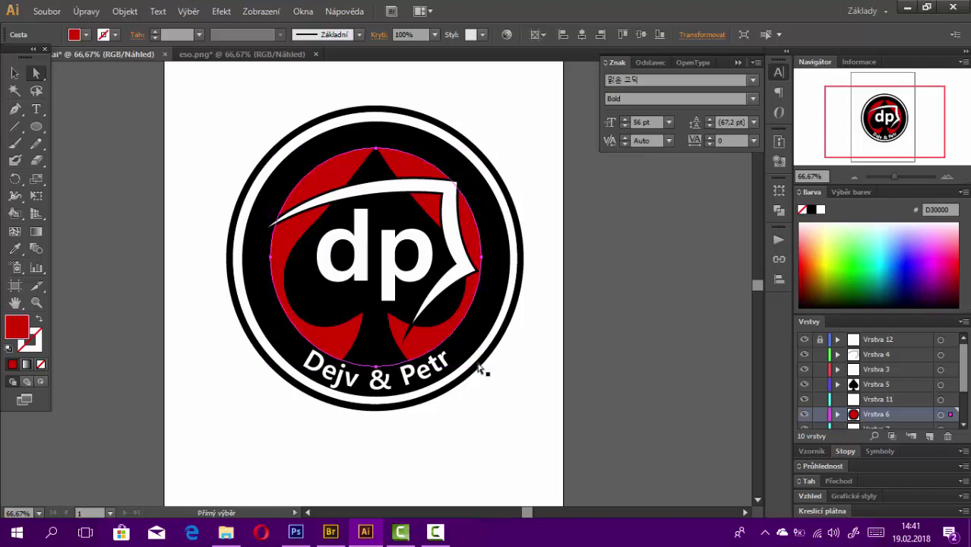
# - Export the badge as PNG 'logo vektor červená.png' instead of overwriting logo vektor.png
pyautogui.click(511, 369)
pyautogui.click(67, 277)
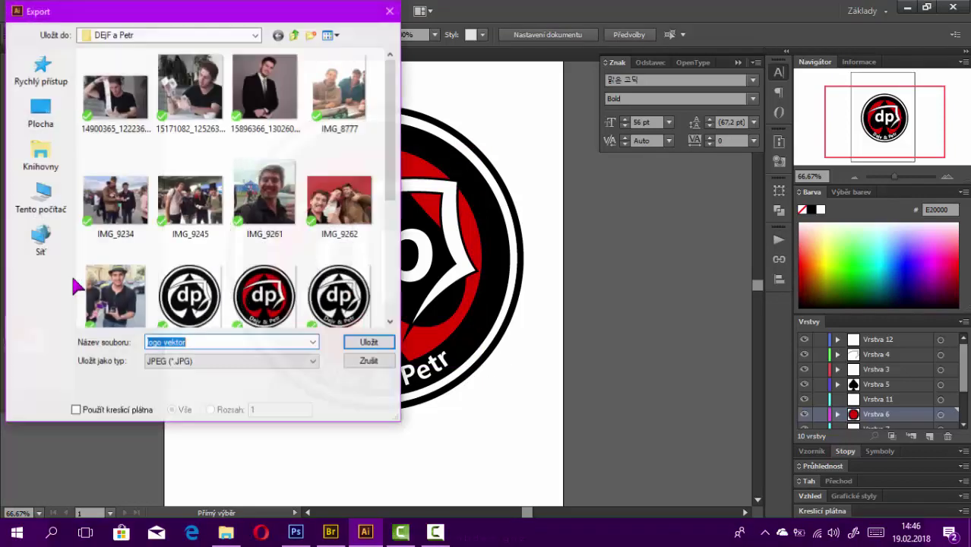
pyautogui.click(232, 361)
pyautogui.click(228, 436)
pyautogui.click(370, 343)
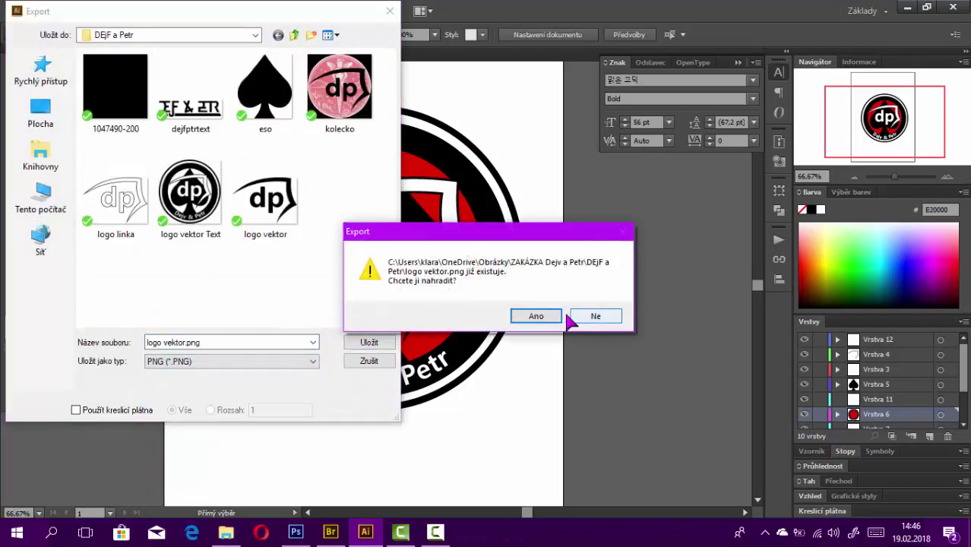
pyautogui.click(582, 319)
pyautogui.click(180, 342)
pyautogui.write('červená')
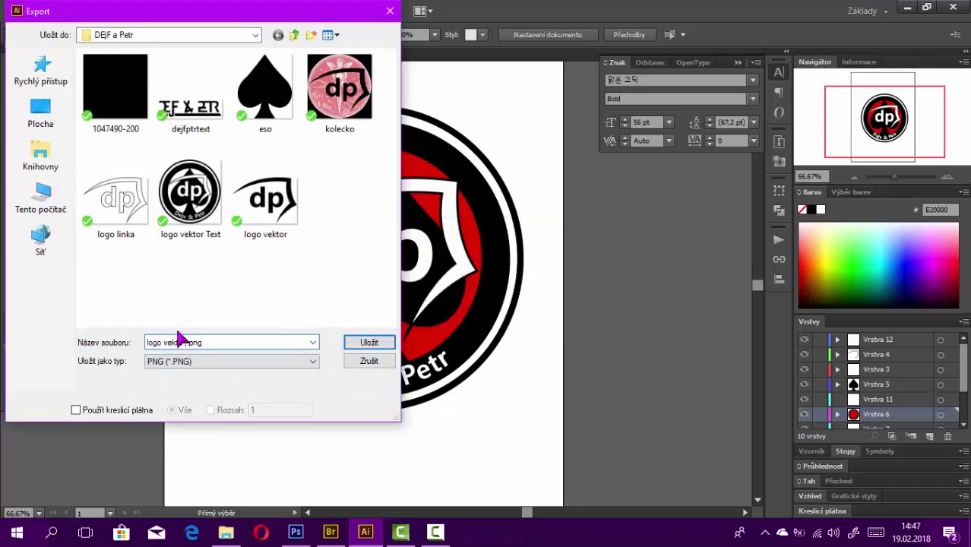
pyautogui.click(387, 342)
pyautogui.click(536, 380)
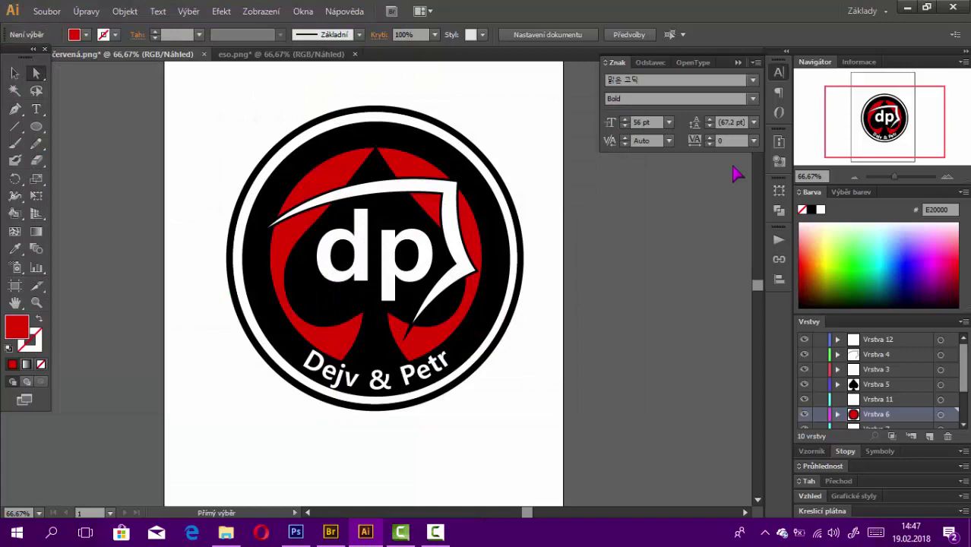
# - Select the white ring and use the eyedropper to copy the centre circle's red onto it
pyautogui.click(743, 62)
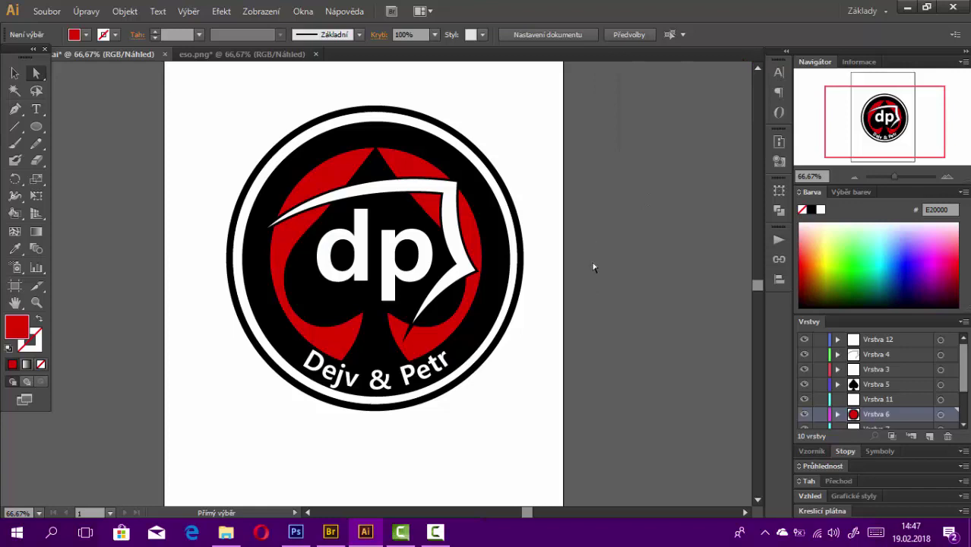
pyautogui.click(362, 123)
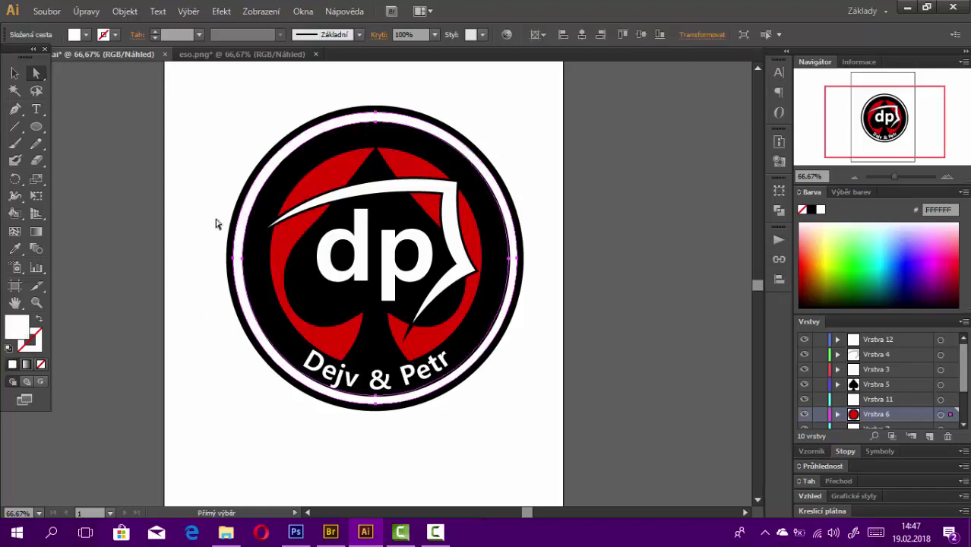
pyautogui.click(16, 248)
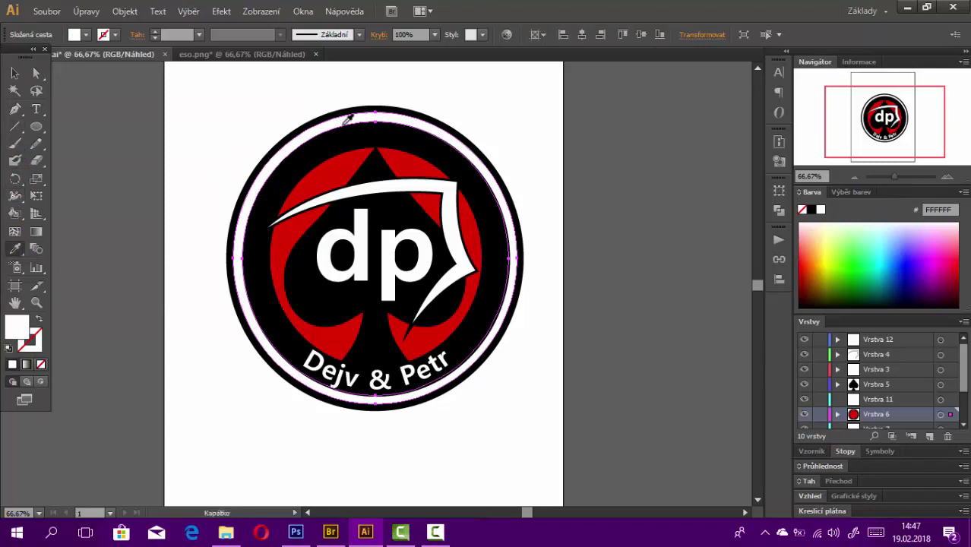
pyautogui.click(327, 164)
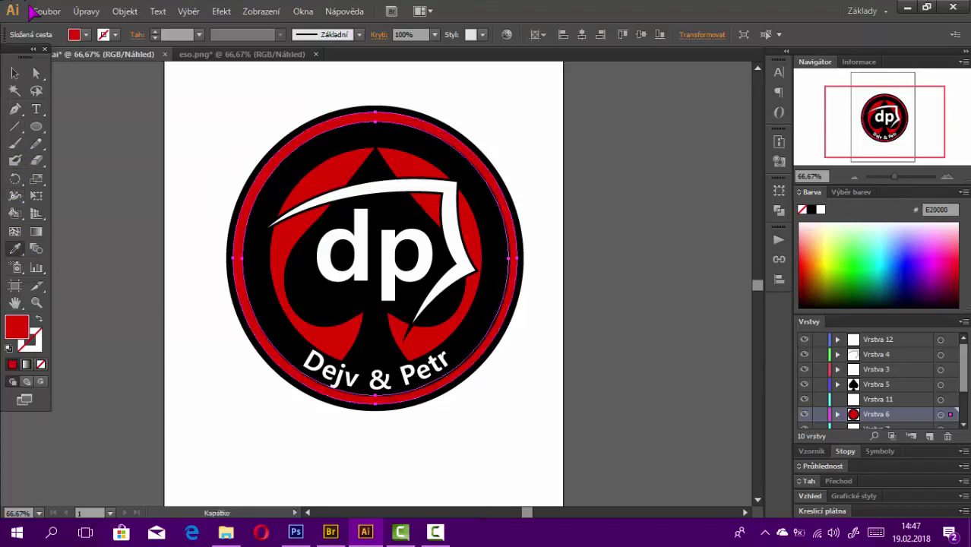
pyautogui.click(15, 73)
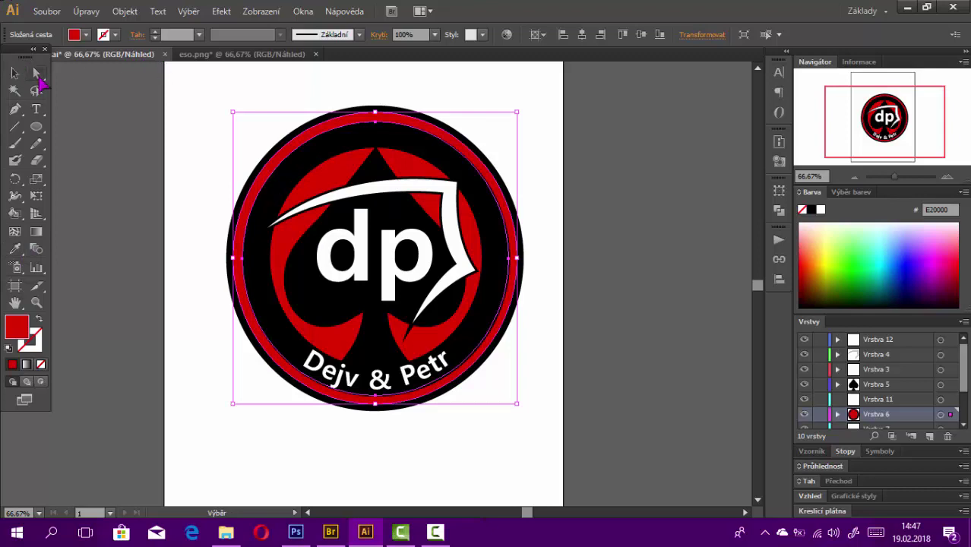
pyautogui.click(36, 73)
pyautogui.click(206, 87)
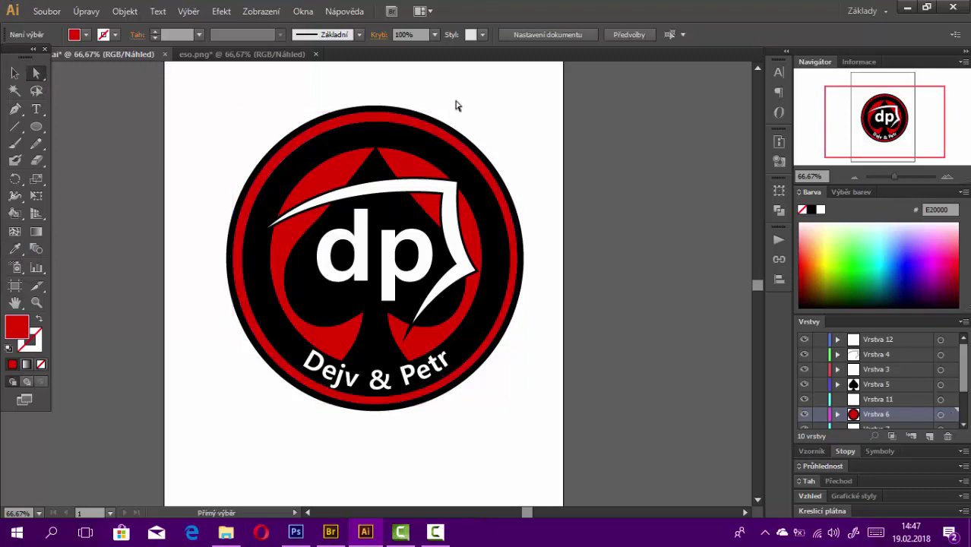
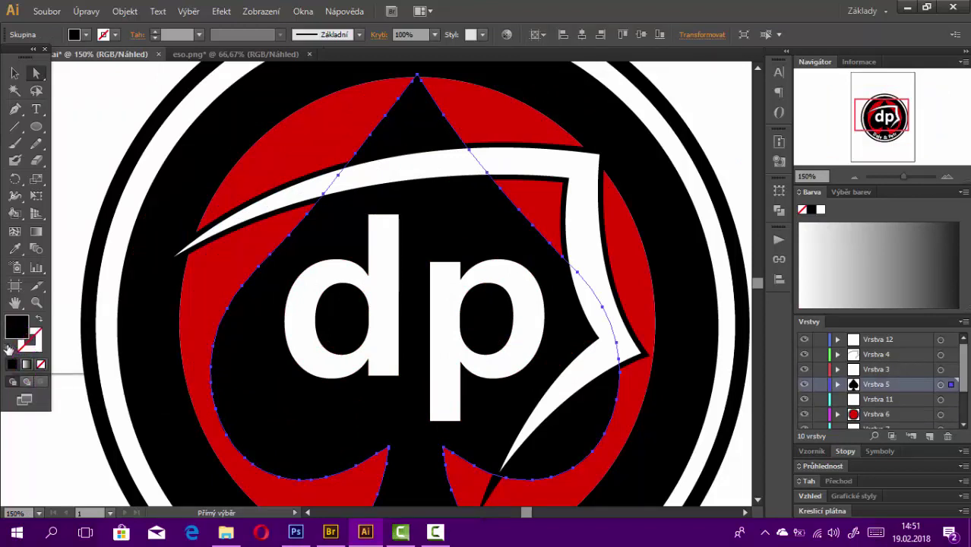
# - Reset the spade to white fill with black outline and fill the dp letters black
pyautogui.click(9, 349)
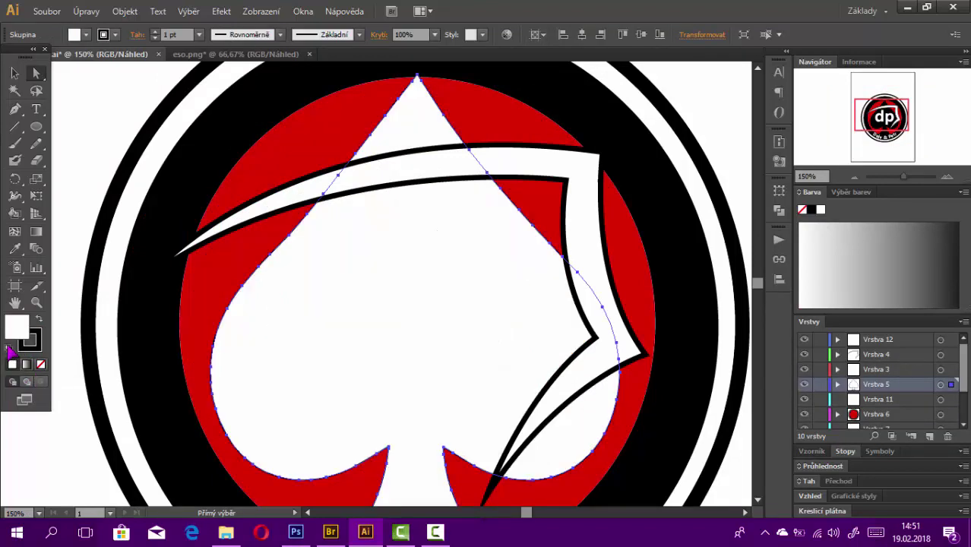
pyautogui.click(889, 373)
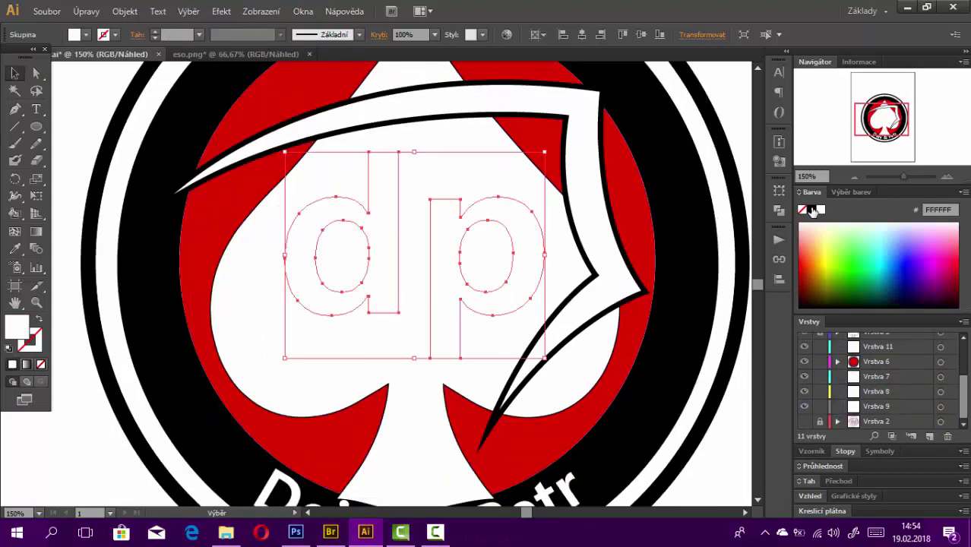
pyautogui.click(812, 210)
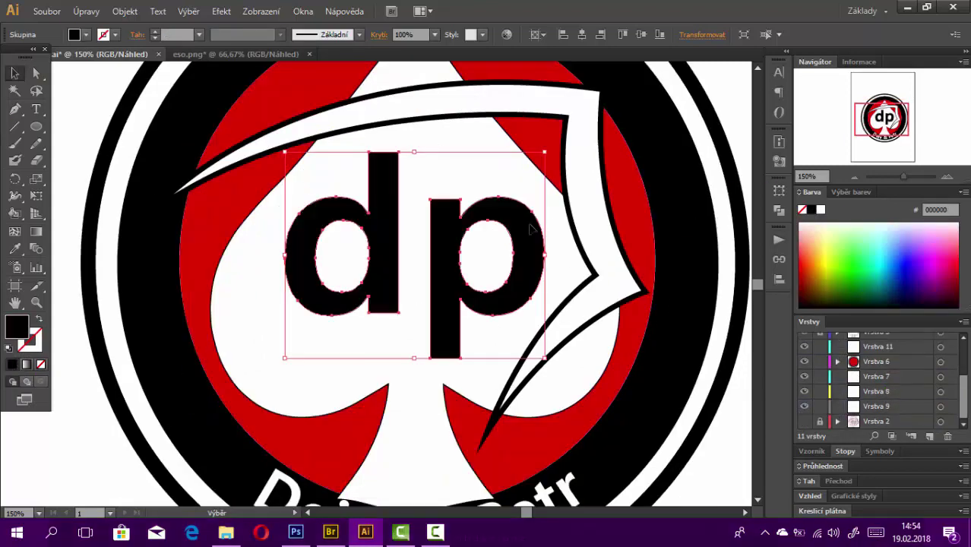
pyautogui.click(568, 228)
pyautogui.scroll(2, 885, 383)
# - Paste a dp copy on new layer Vrstva 14, colour it the logo red, and nudge it
pyautogui.click(929, 436)
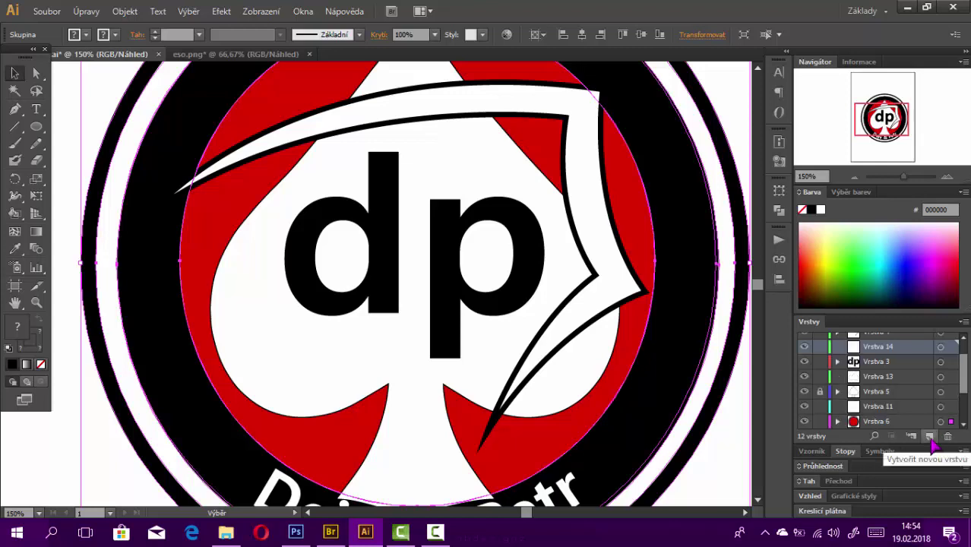
pyautogui.hotkey('ctrl', 'v')
pyautogui.moveTo(493, 257); pyautogui.dragTo(522, 234)
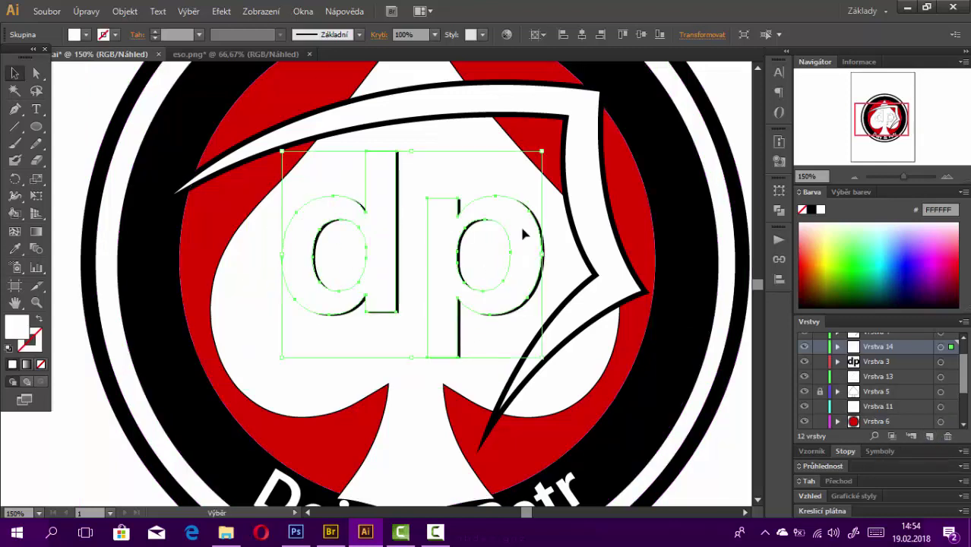
pyautogui.click(14, 249)
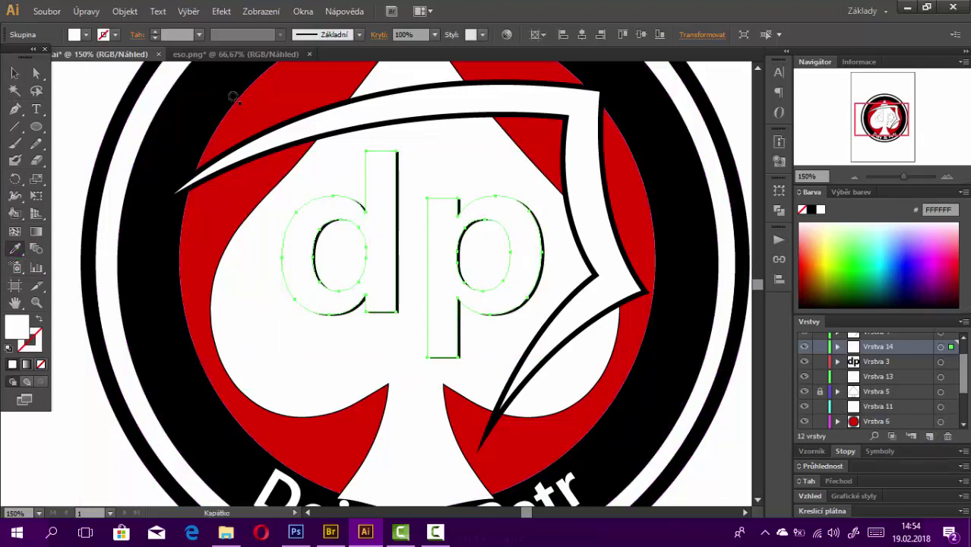
pyautogui.click(199, 251)
pyautogui.press('Right')
pyautogui.press('Right')
pyautogui.press('Right')
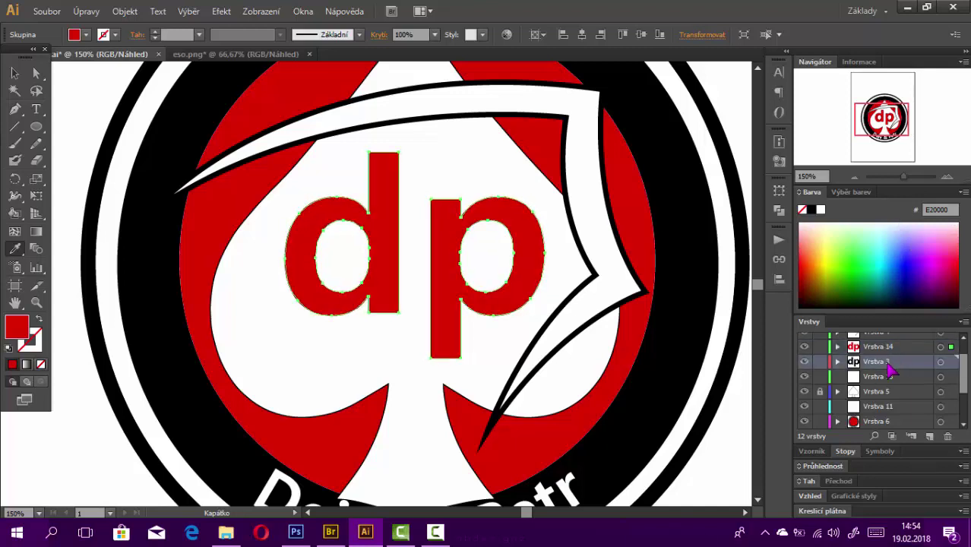
pyautogui.hotkey('ctrl', 't')
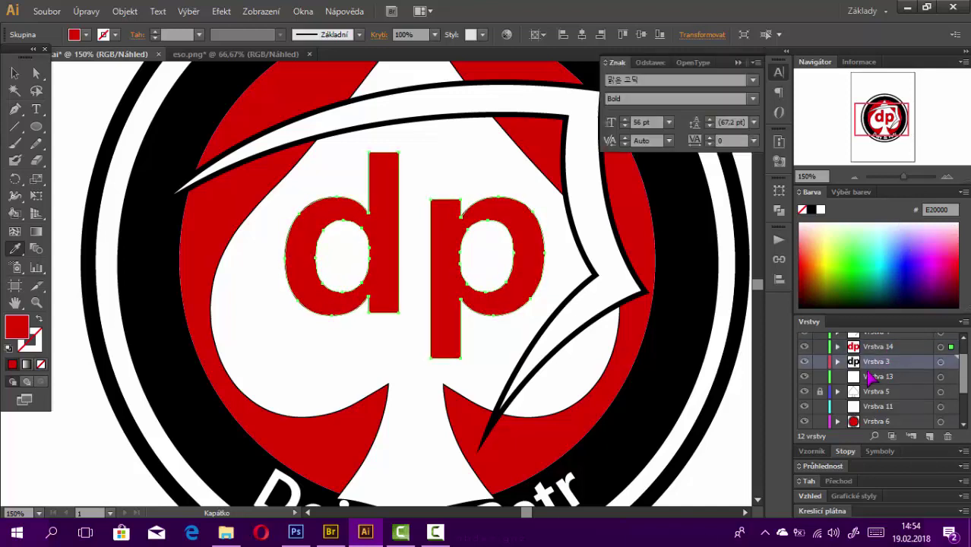
# - Lock Vrstva 14 and nudge the black dp copy down-right as a shadow
pyautogui.press('v')
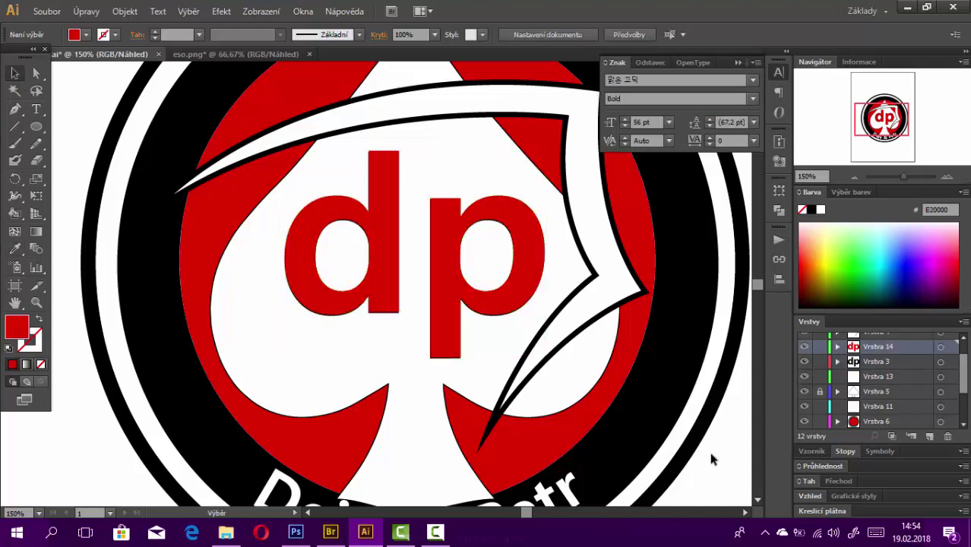
pyautogui.click(820, 347)
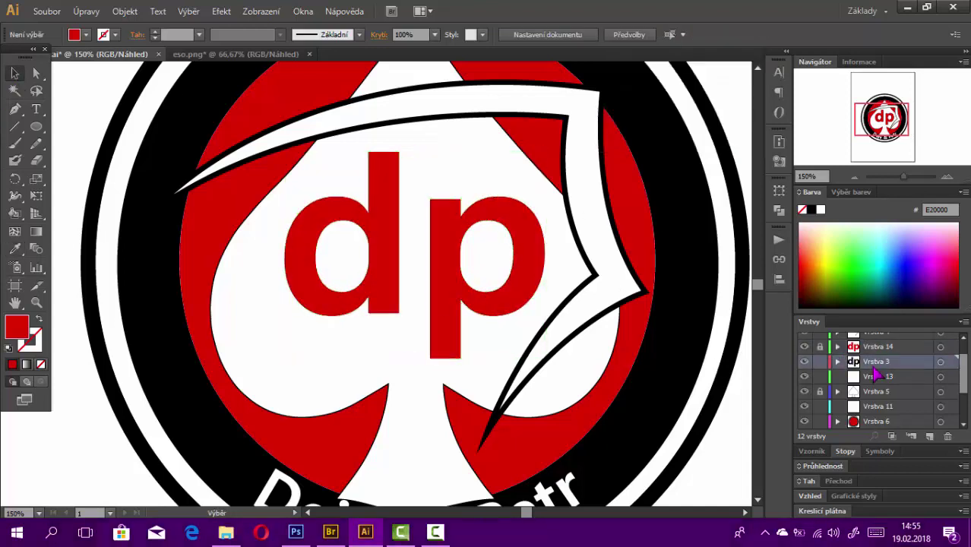
pyautogui.click(457, 291)
pyautogui.press('Down')
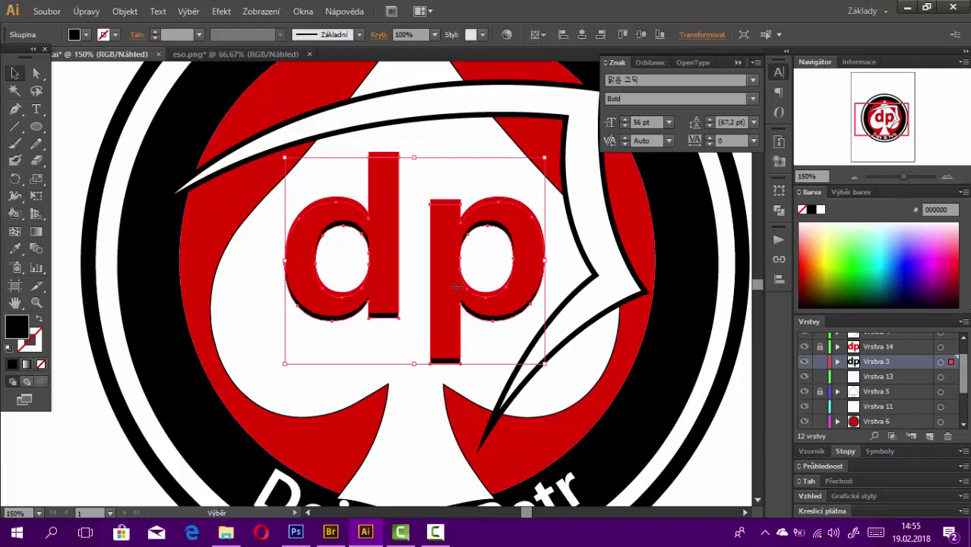
pyautogui.press('Right')
pyautogui.press('Up')
pyautogui.press('Left')
pyautogui.press('Up')
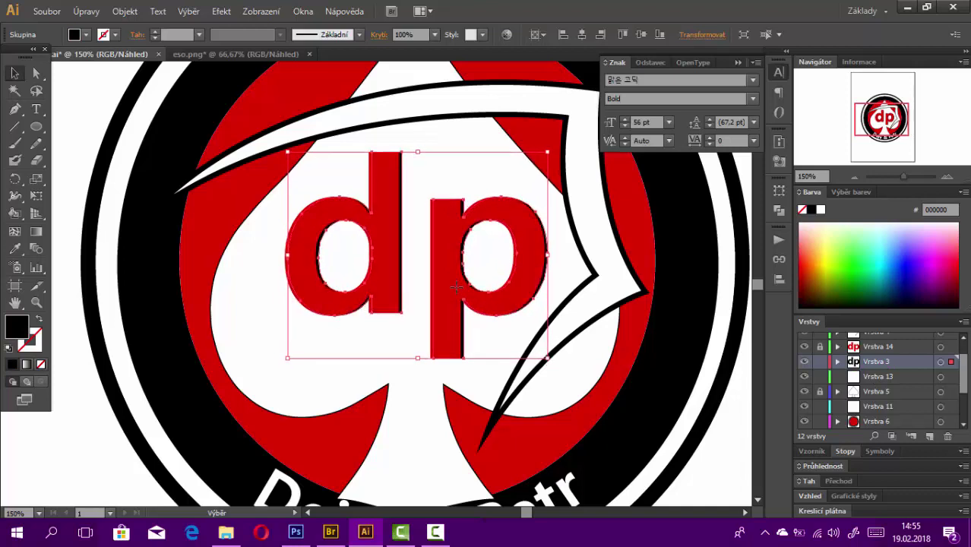
pyautogui.press('Down')
pyautogui.press('Down')
pyautogui.press('Right')
# - Select the white spade shape with Direct Selection
pyautogui.press('a')
pyautogui.click(88, 75)
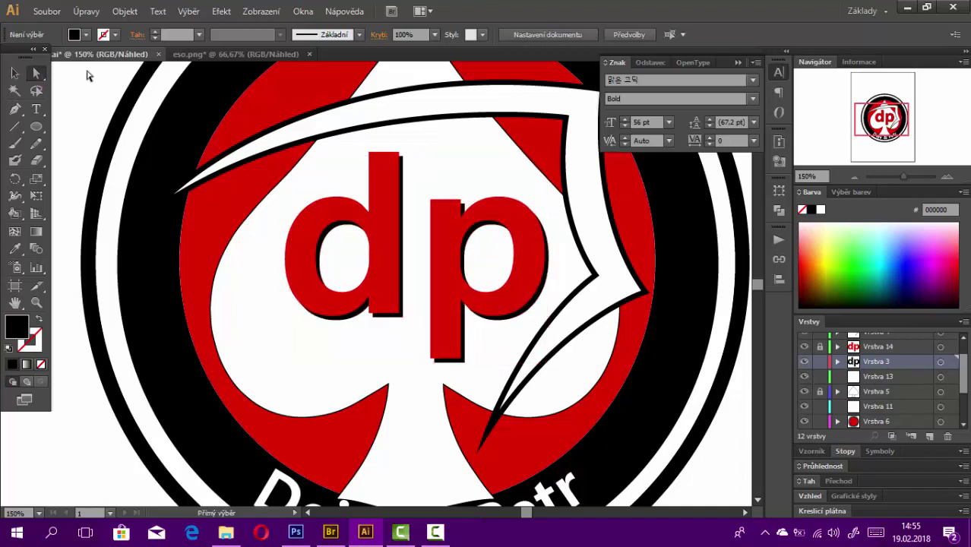
pyautogui.click(250, 272)
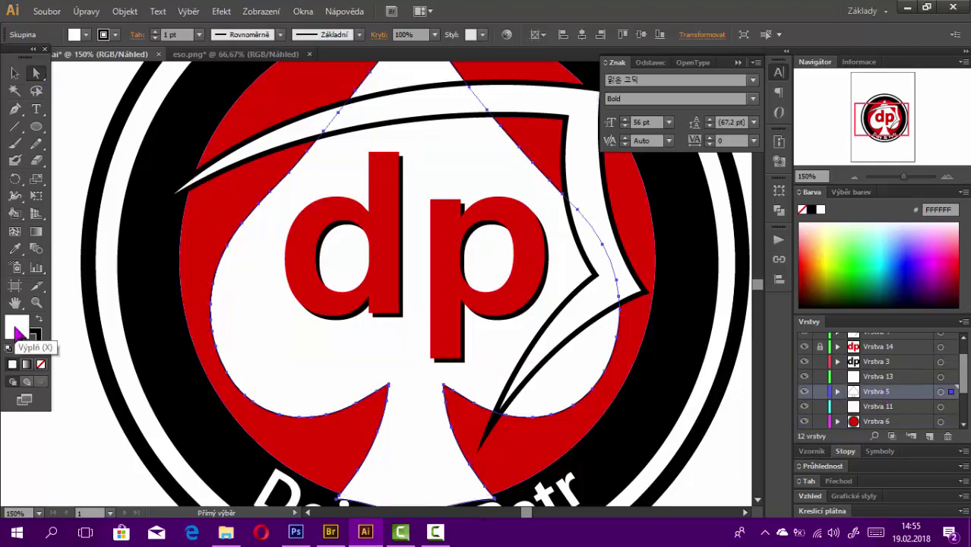
# - Give the spade a 10 pt outline
pyautogui.press('x')
pyautogui.click(199, 35)
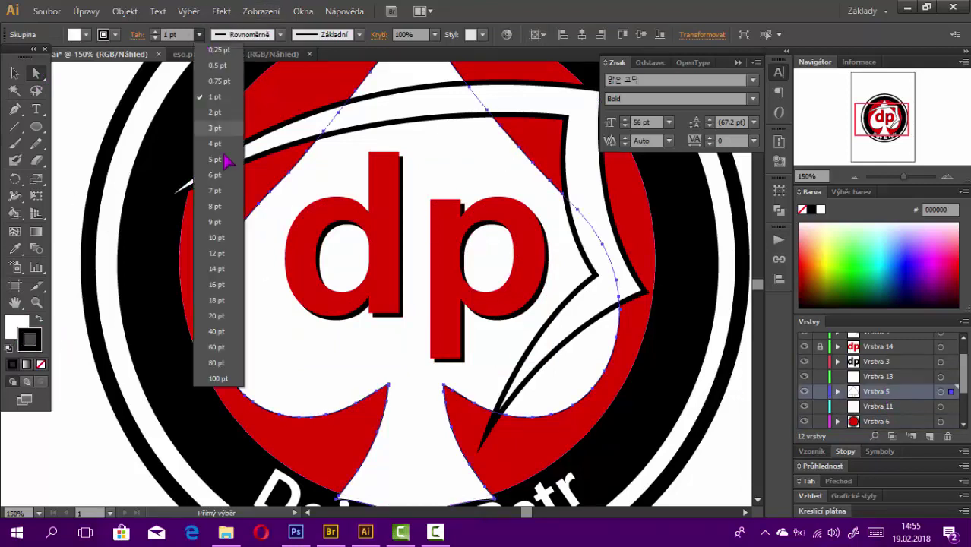
pyautogui.click(218, 238)
# - Fill the swoosh with the logo red and give it a 5 pt black outline
pyautogui.click(586, 110)
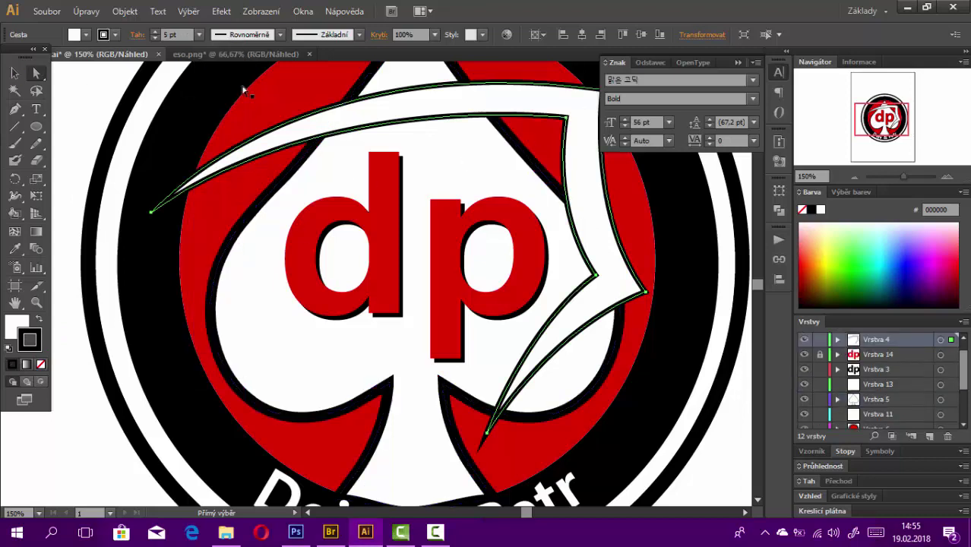
pyautogui.click(14, 249)
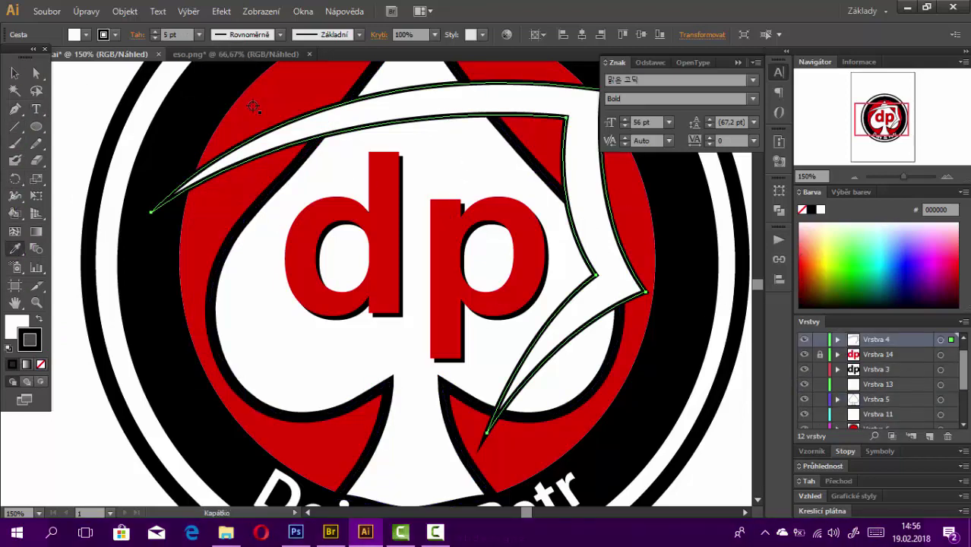
pyautogui.click(254, 146)
pyautogui.click(13, 364)
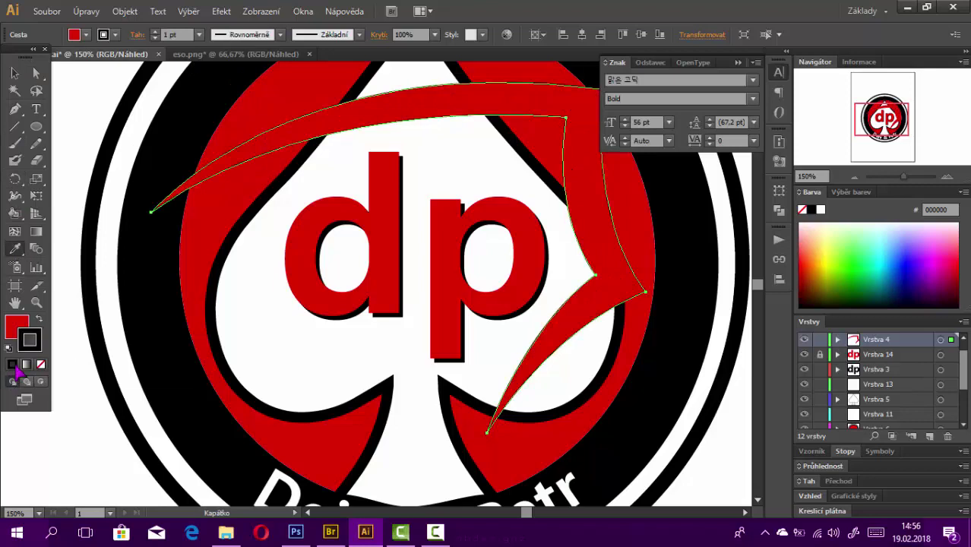
pyautogui.click(196, 34)
pyautogui.click(216, 158)
# - Give the red d a 10 pt black outline, keeping the spade outline at 10 pt
pyautogui.press('a')
pyautogui.click(388, 228)
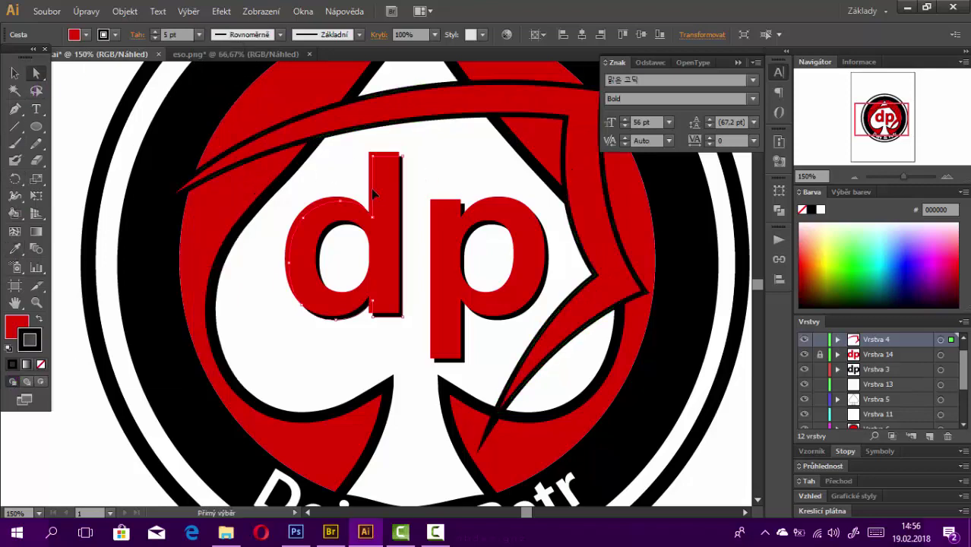
pyautogui.click(378, 174)
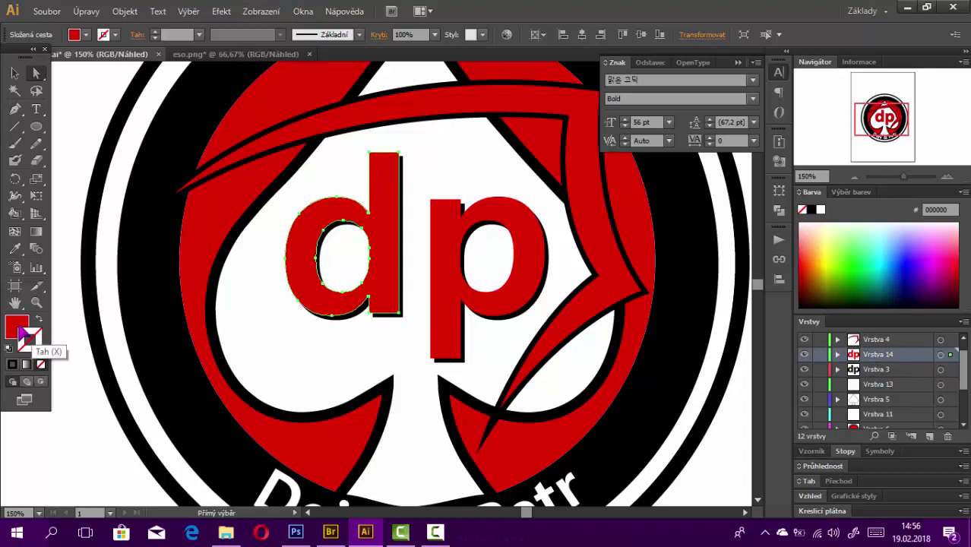
pyautogui.doubleClick(30, 341)
pyautogui.click(667, 179)
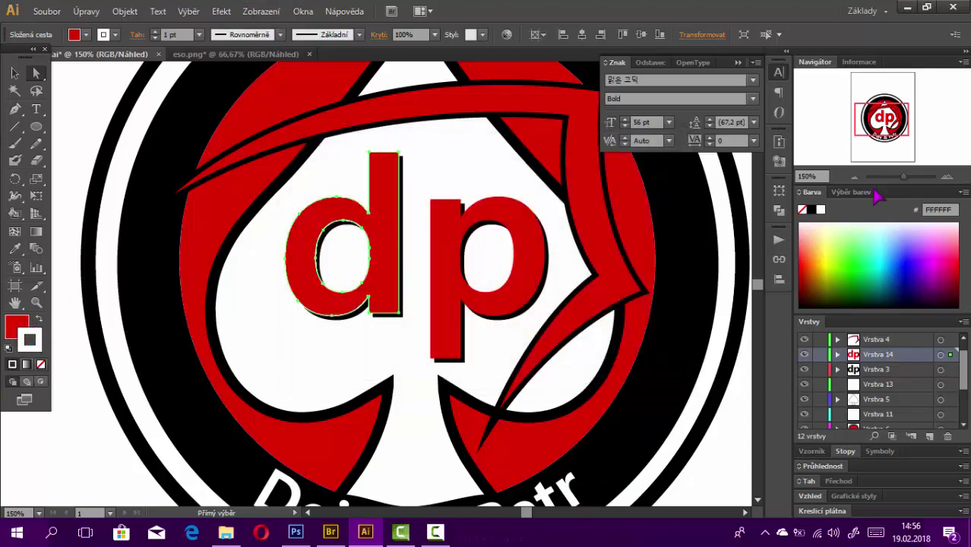
pyautogui.click(198, 34)
pyautogui.click(216, 250)
pyautogui.click(453, 174)
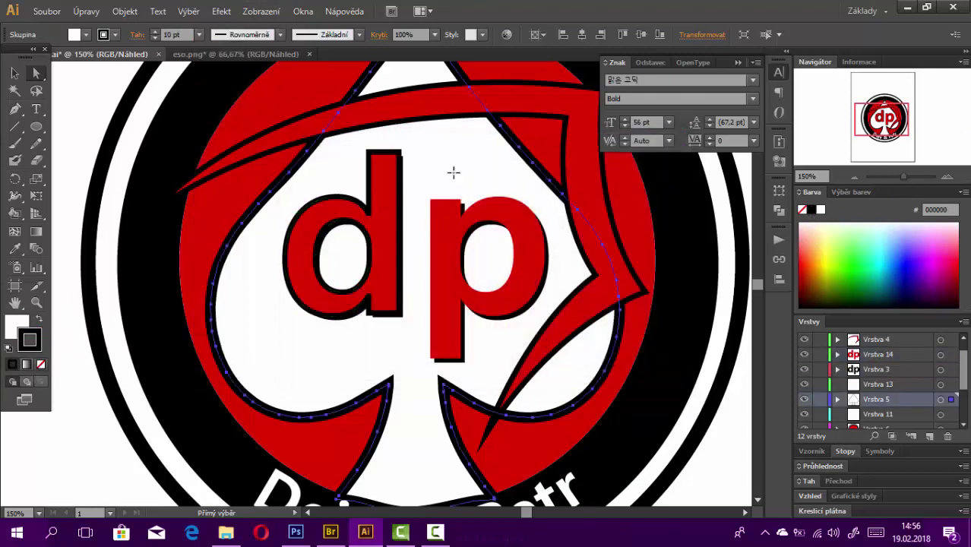
pyautogui.click(198, 34)
pyautogui.click(215, 250)
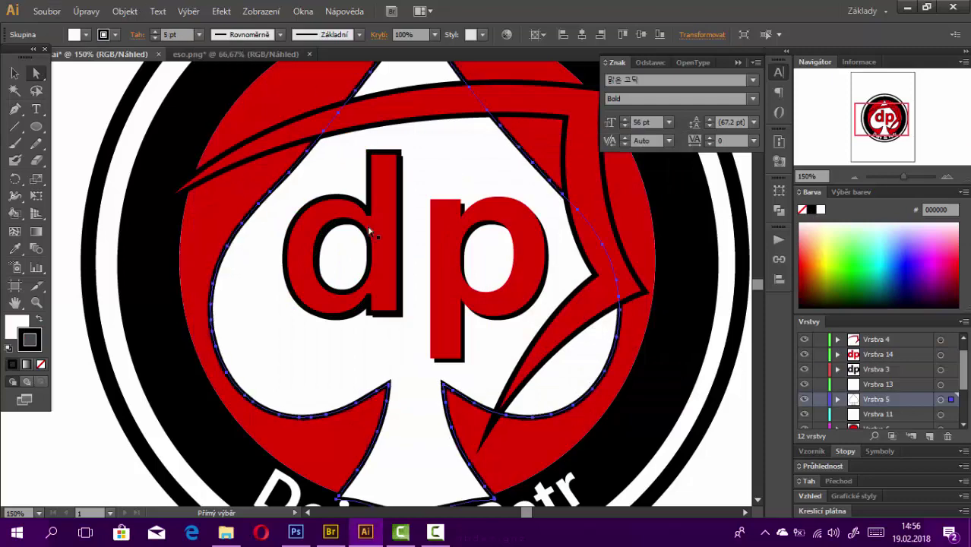
# - Set the dp letters' outline weight to 5 pt
pyautogui.click(375, 165)
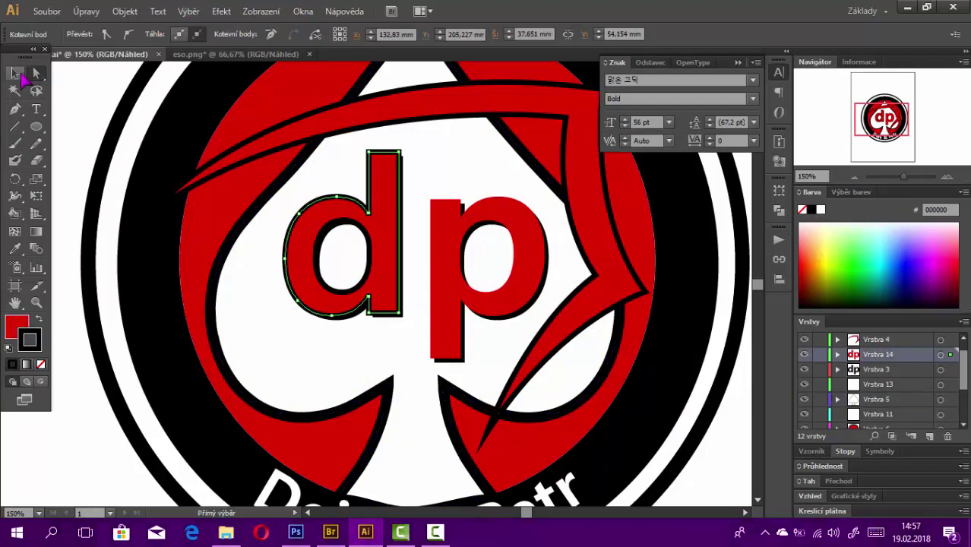
pyautogui.press('v')
pyautogui.click(354, 163)
pyautogui.click(366, 217)
pyautogui.click(199, 34)
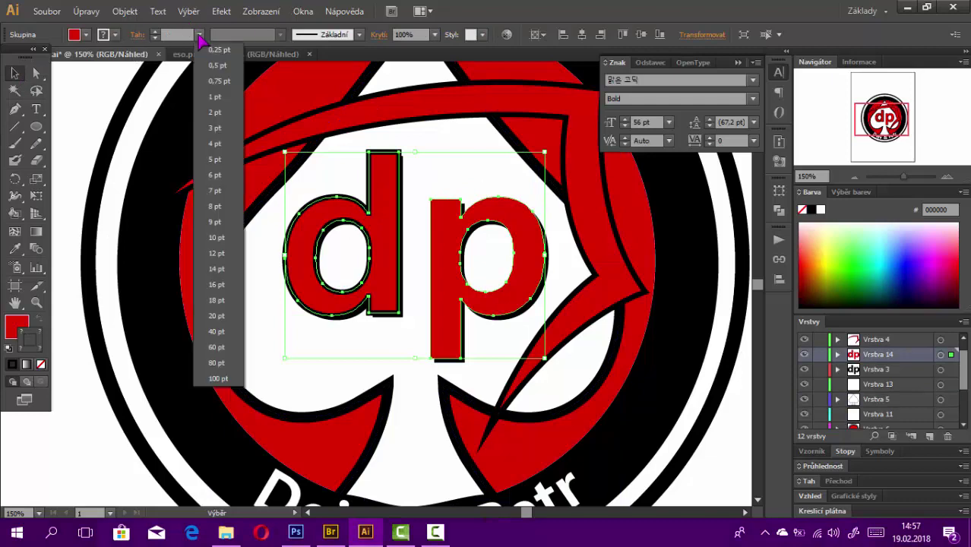
pyautogui.click(209, 156)
# - Thin the dp letters' outline to 2 pt
pyautogui.click(198, 34)
pyautogui.click(215, 113)
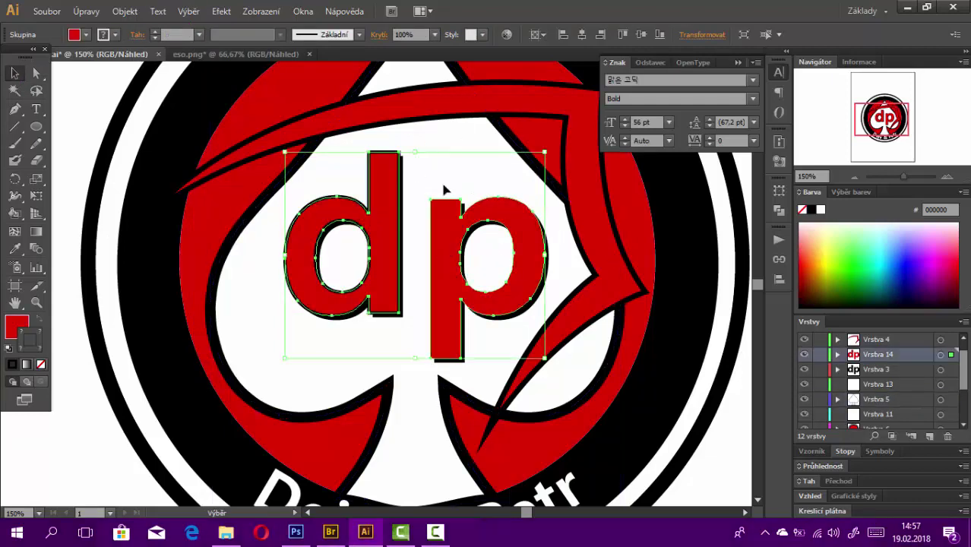
pyautogui.click(199, 34)
pyautogui.click(215, 113)
pyautogui.click(486, 182)
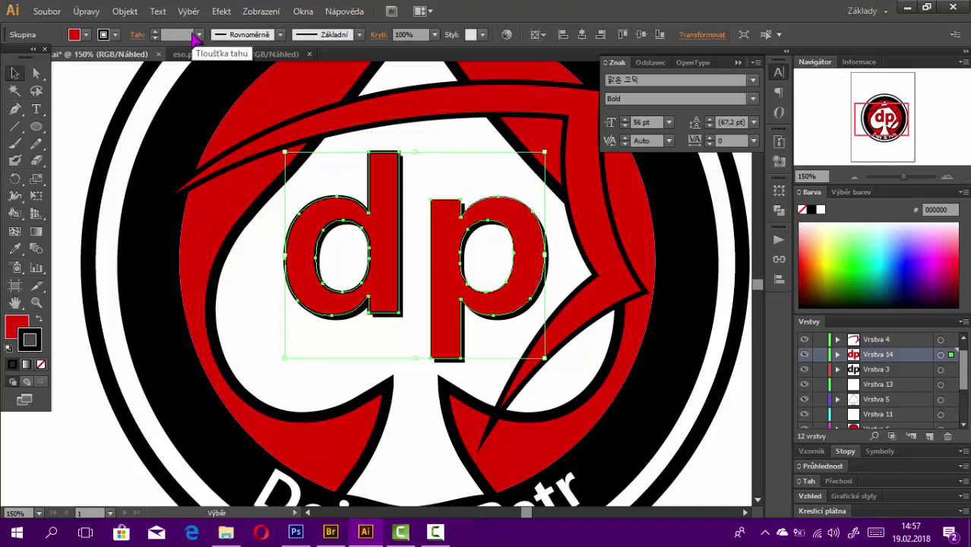
pyautogui.click(198, 34)
pyautogui.click(228, 119)
pyautogui.click(444, 145)
pyautogui.click(719, 438)
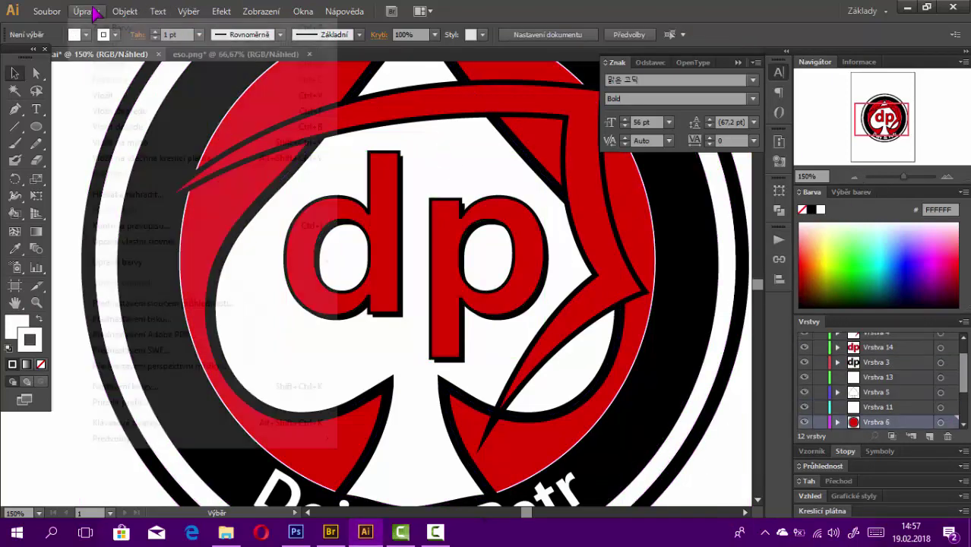
# - Undo the last change and rework the swoosh's fill and outline colours
pyautogui.click(86, 11)
pyautogui.click(106, 26)
pyautogui.click(40, 320)
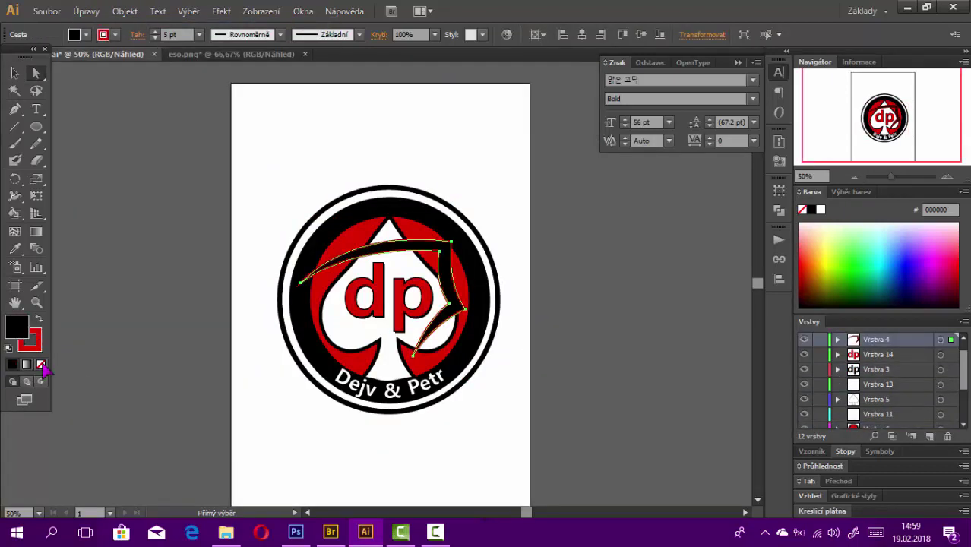
pyautogui.click(41, 365)
pyautogui.click(39, 321)
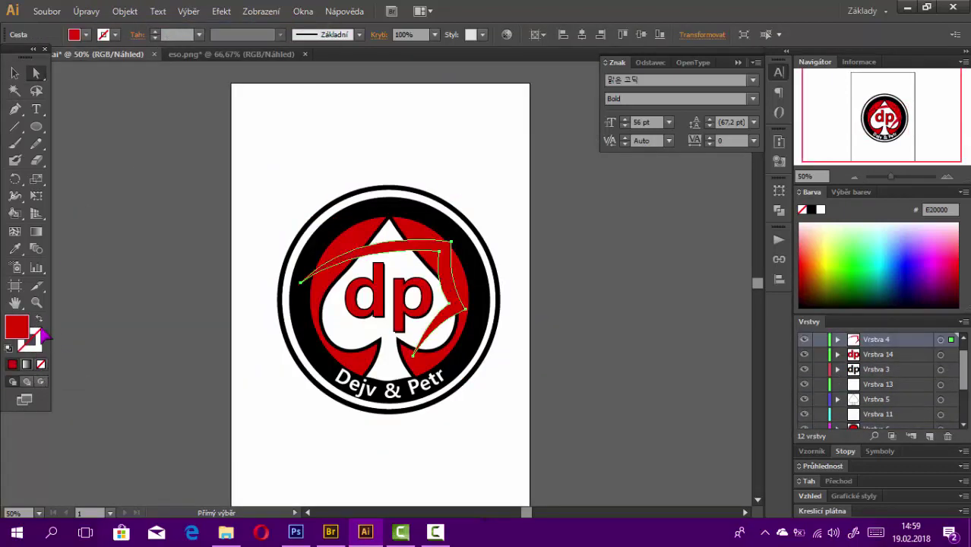
pyautogui.click(811, 210)
pyautogui.click(603, 175)
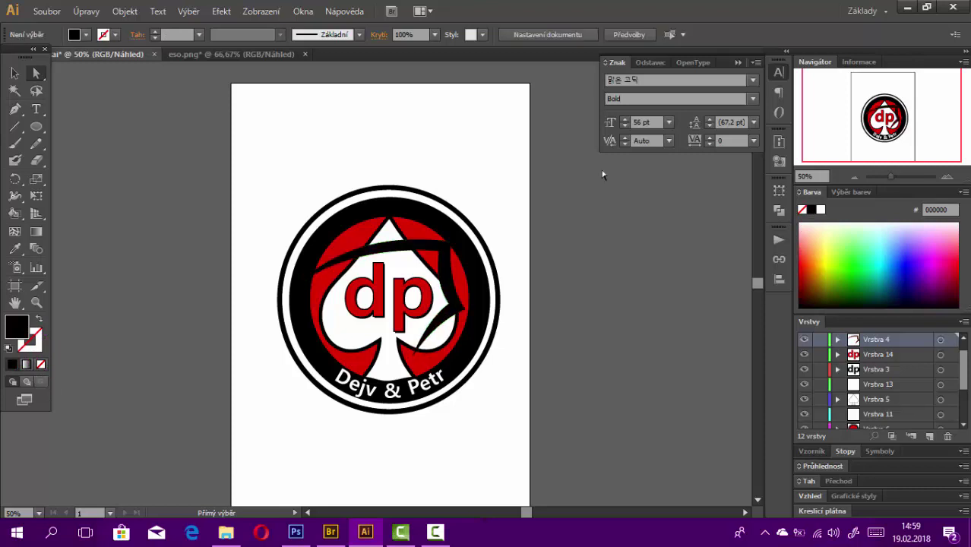
pyautogui.press('z')
pyautogui.click(596, 223)
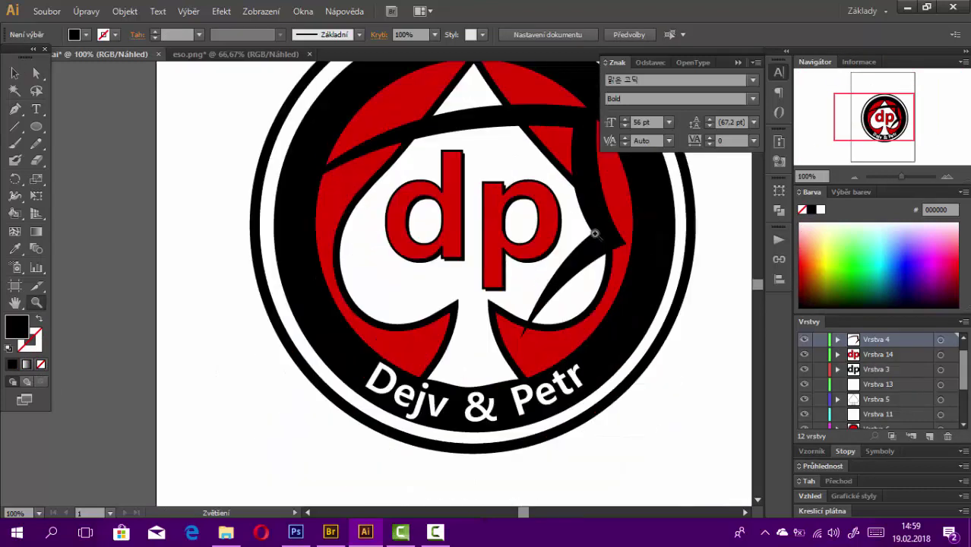
pyautogui.hotkey('ctrl', 'z')
pyautogui.hotkey('ctrl', 'z')
pyautogui.hotkey('ctrl', 'z')
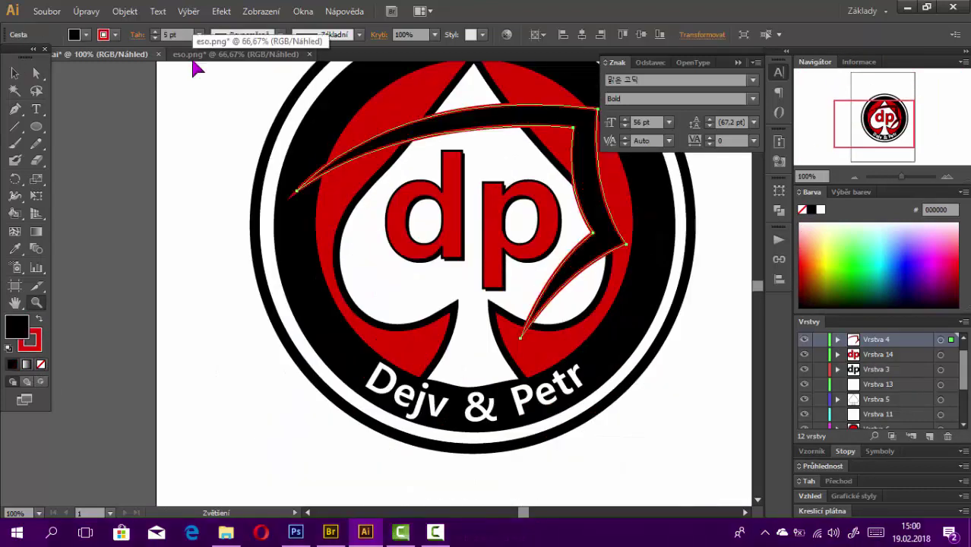
pyautogui.hotkey('ctrl', 'shift', 'z')
# - Swap the spade's fill and outline colours and remove its white outline
pyautogui.click(35, 73)
pyautogui.click(414, 320)
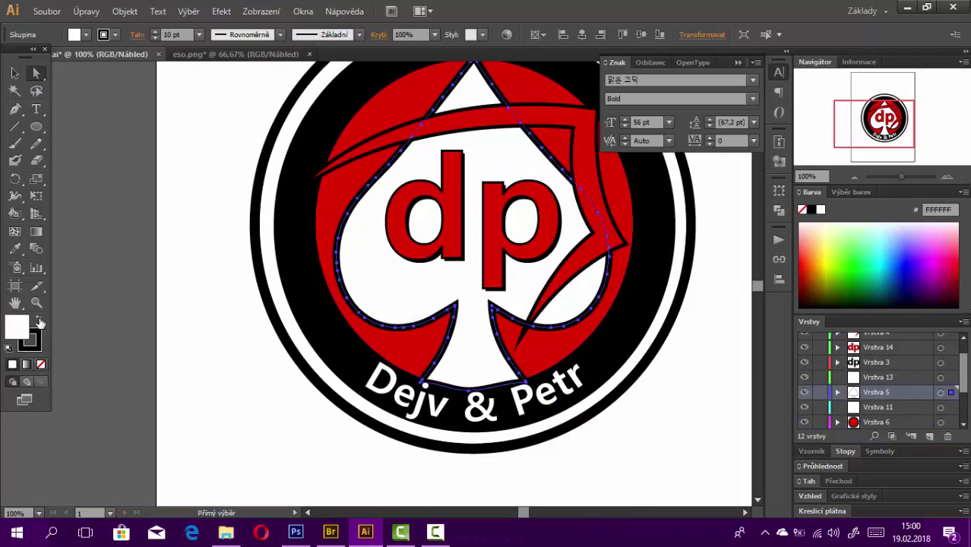
pyautogui.click(38, 320)
pyautogui.click(197, 287)
pyautogui.click(41, 365)
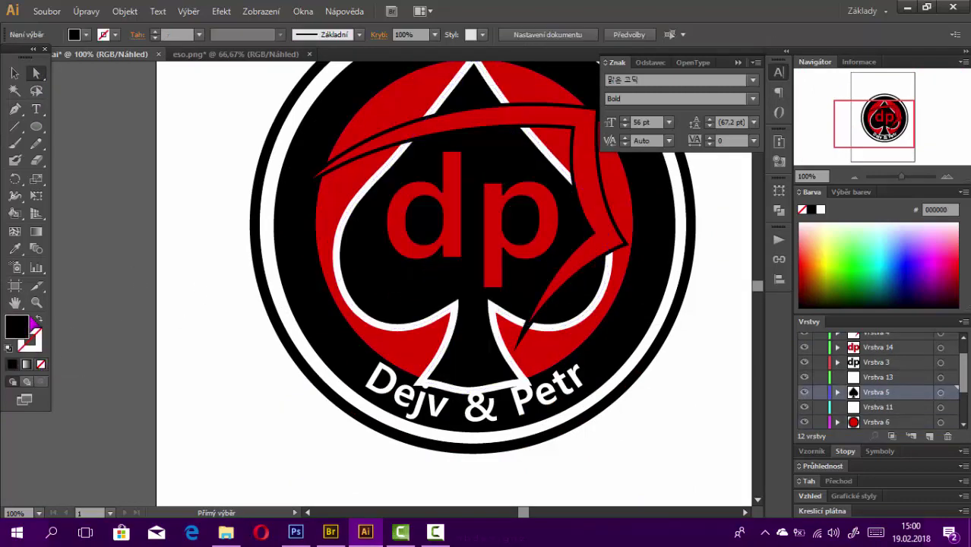
pyautogui.click(393, 181)
pyautogui.click(41, 365)
pyautogui.click(130, 255)
pyautogui.scroll(2, 291, 308)
pyautogui.click(39, 320)
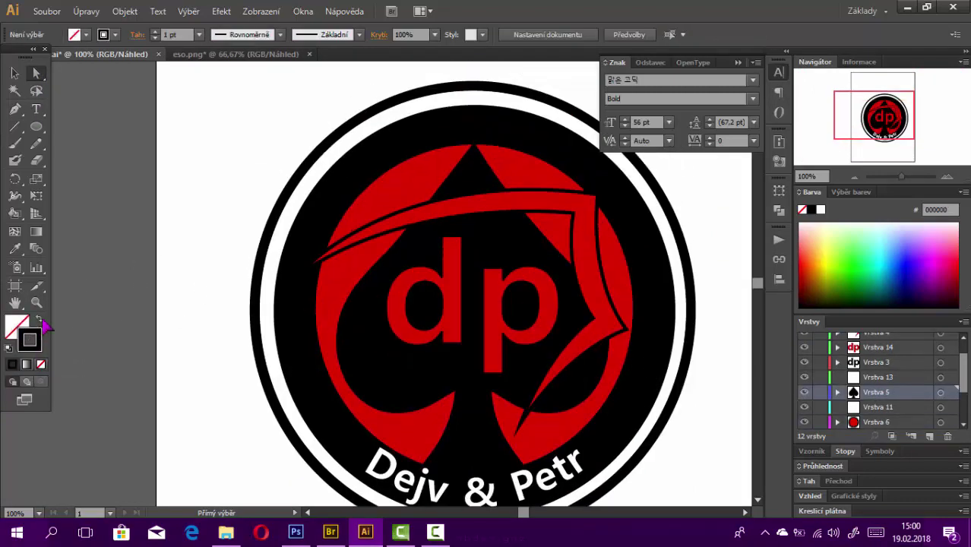
pyautogui.click(39, 320)
pyautogui.click(357, 316)
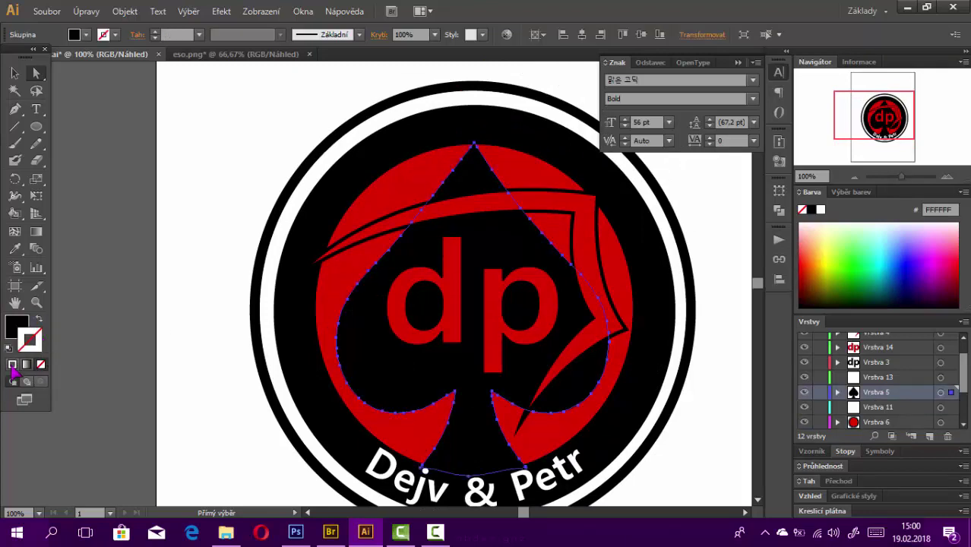
# - Fill the spade with the background circle's red using the Eyedropper
pyautogui.click(340, 318)
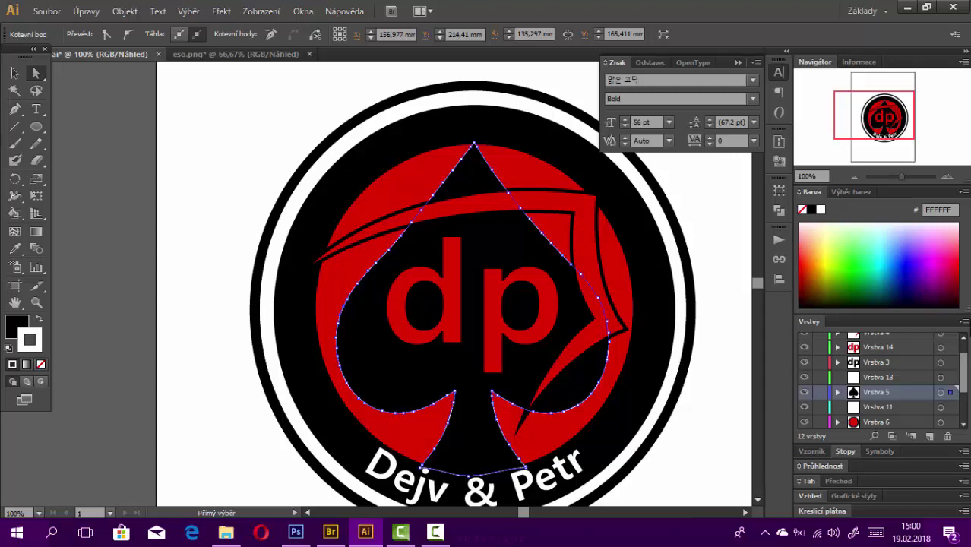
pyautogui.click(364, 260)
pyautogui.click(351, 294)
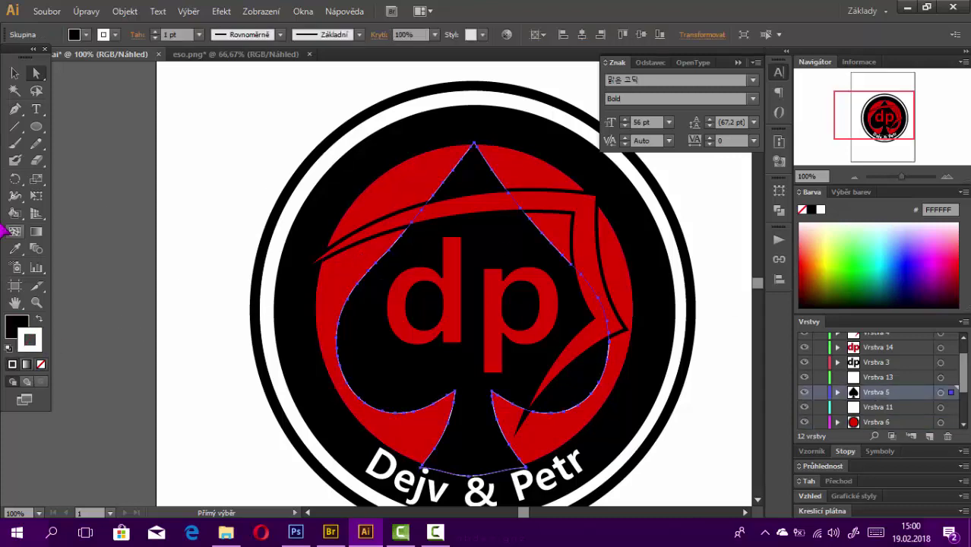
pyautogui.click(14, 248)
pyautogui.click(327, 304)
pyautogui.hotkey('ctrl', 'z')
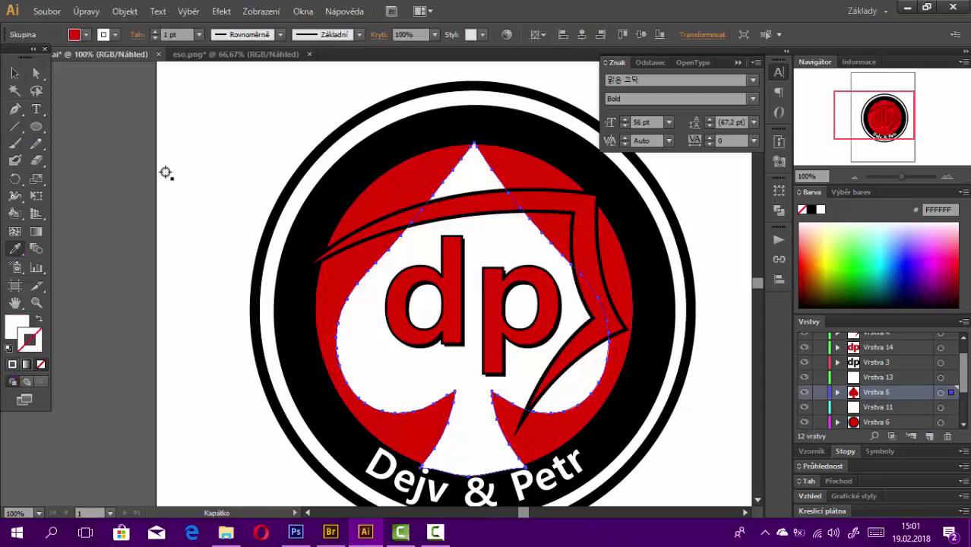
pyautogui.hotkey('ctrl', 'shift', 'z')
# - Make the background circle, the d, the p and the swoosh white
pyautogui.click(36, 73)
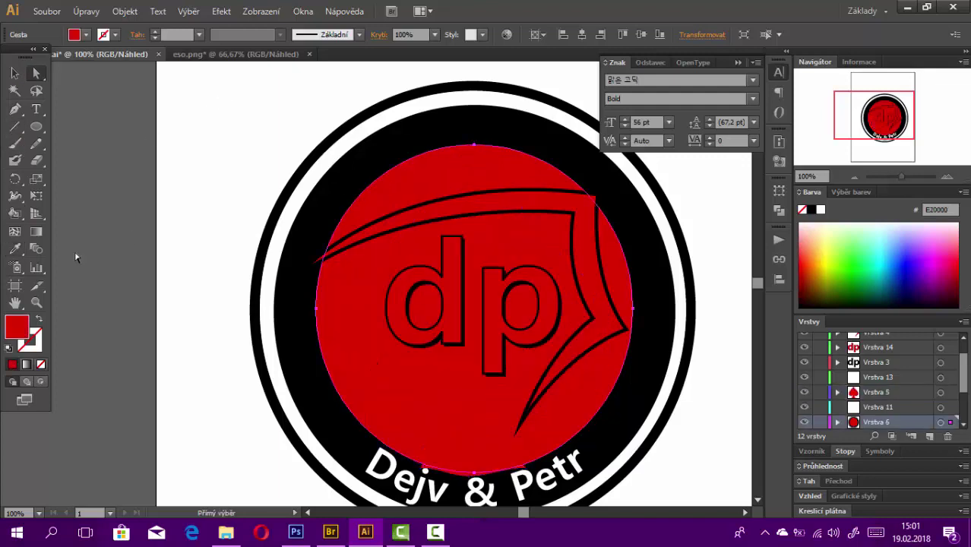
pyautogui.click(822, 210)
pyautogui.click(447, 307)
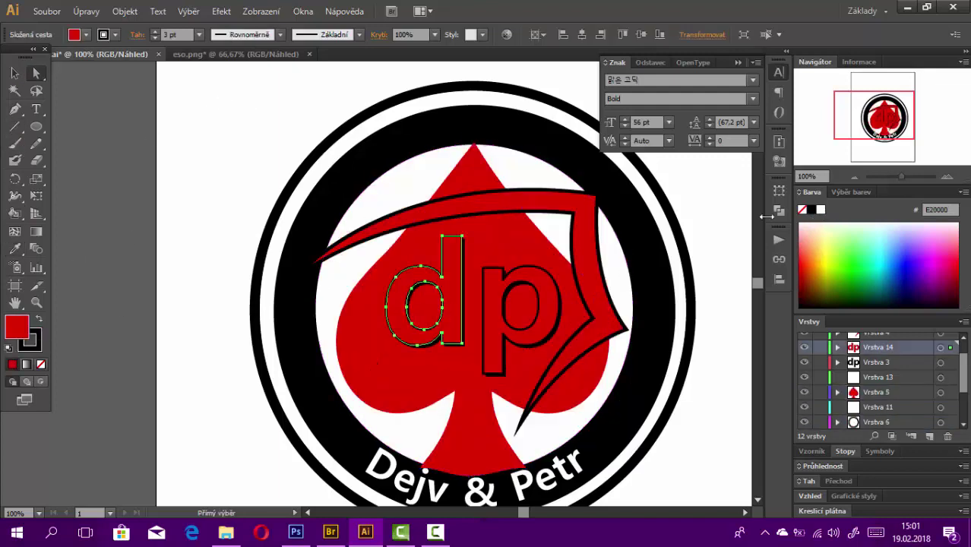
pyautogui.click(820, 210)
pyautogui.click(522, 311)
pyautogui.click(820, 210)
pyautogui.click(456, 207)
pyautogui.click(821, 210)
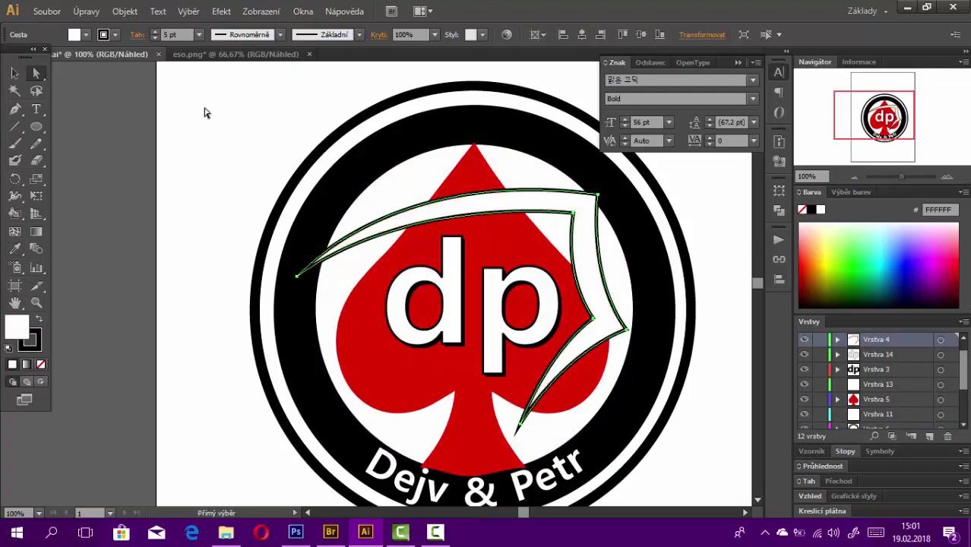
# - Nudge the spade's bottom edge segment slightly
pyautogui.click(473, 439)
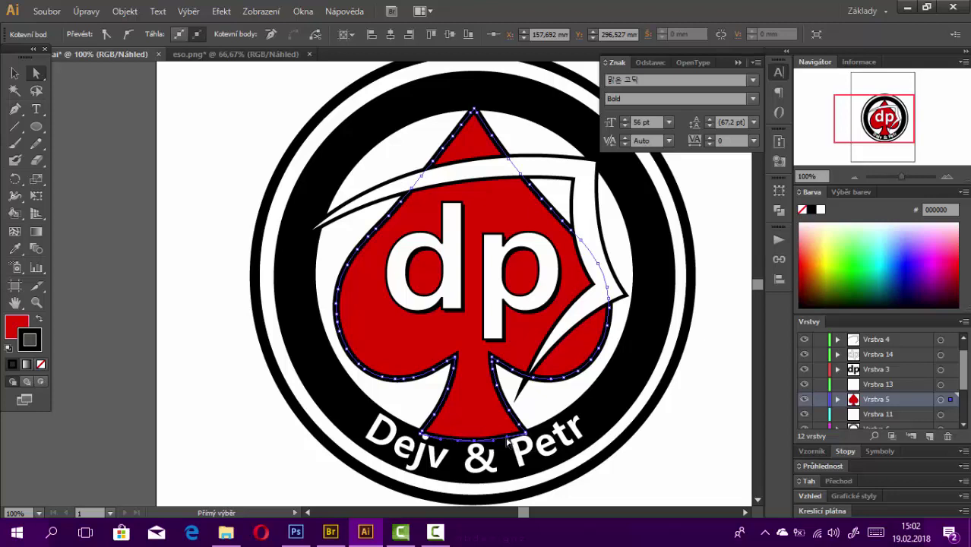
pyautogui.moveTo(508, 443); pyautogui.dragTo(508, 444)
pyautogui.click(690, 435)
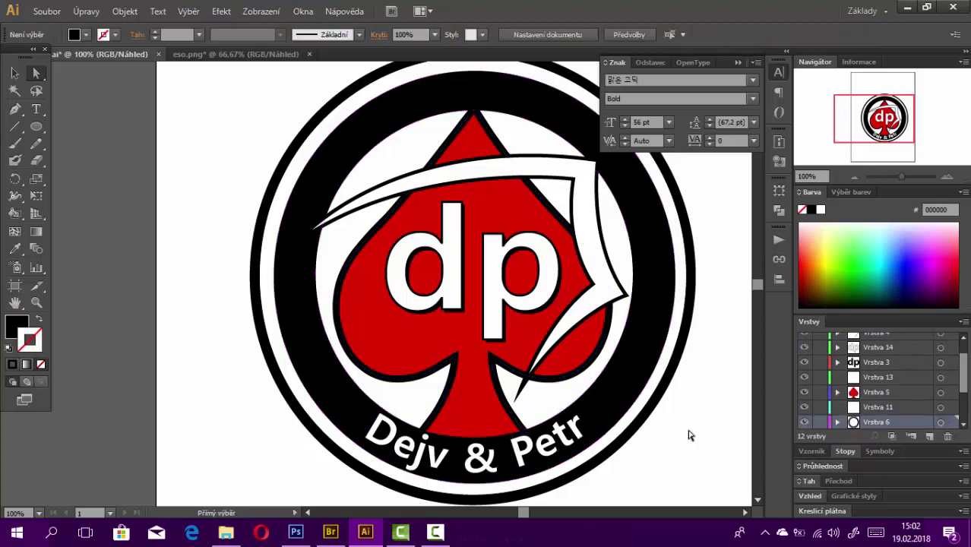
# - Eyedrop the spade's red onto the thin ring around the inner white disc
pyautogui.hotkey('ctrl', '-')
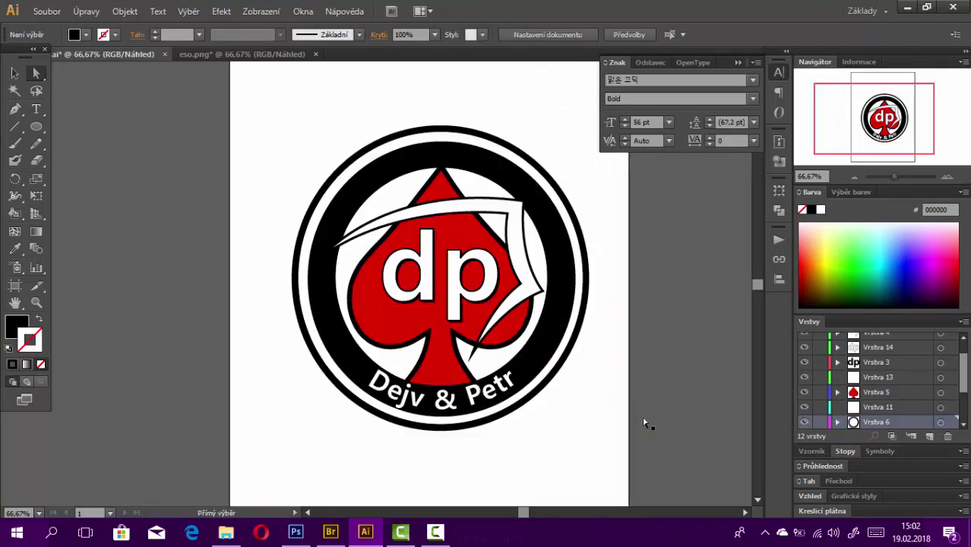
pyautogui.click(489, 206)
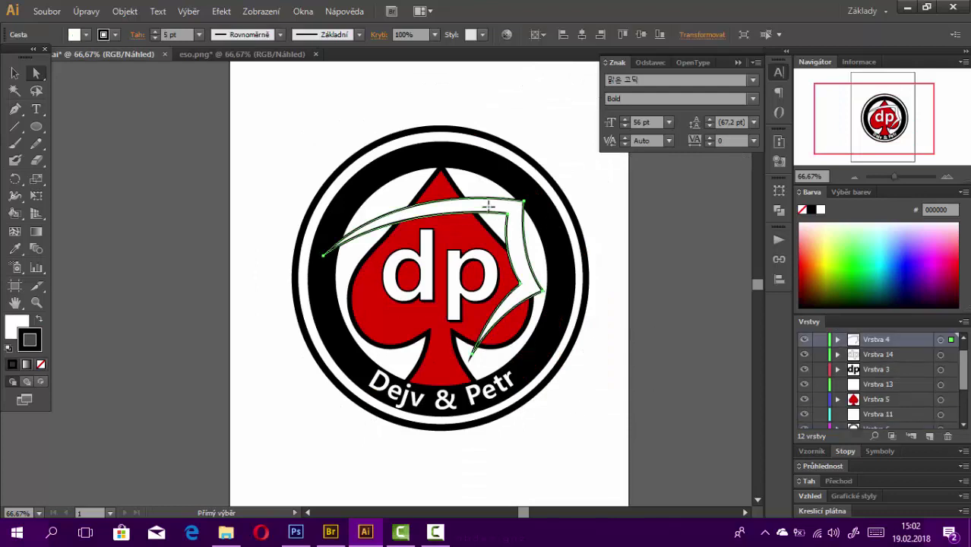
pyautogui.click(630, 346)
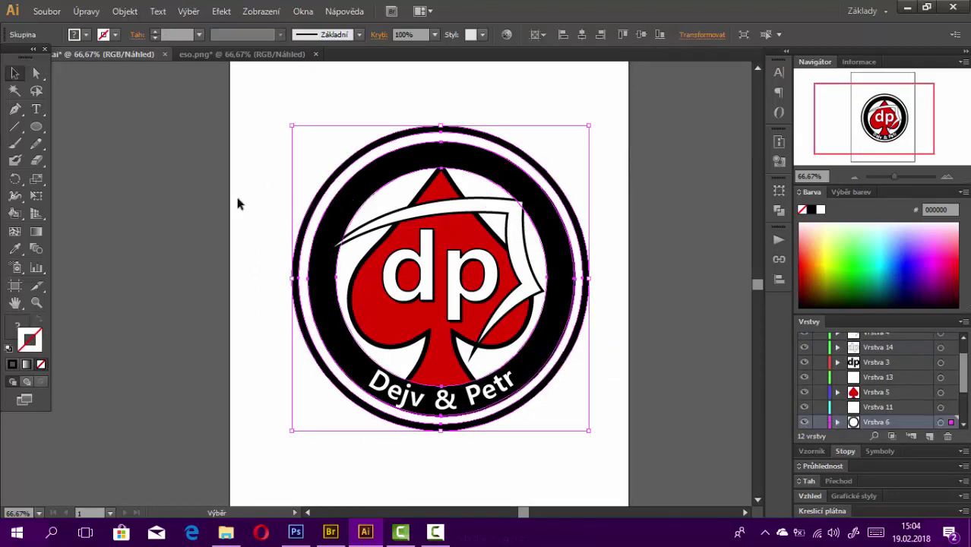
pyautogui.click(489, 97)
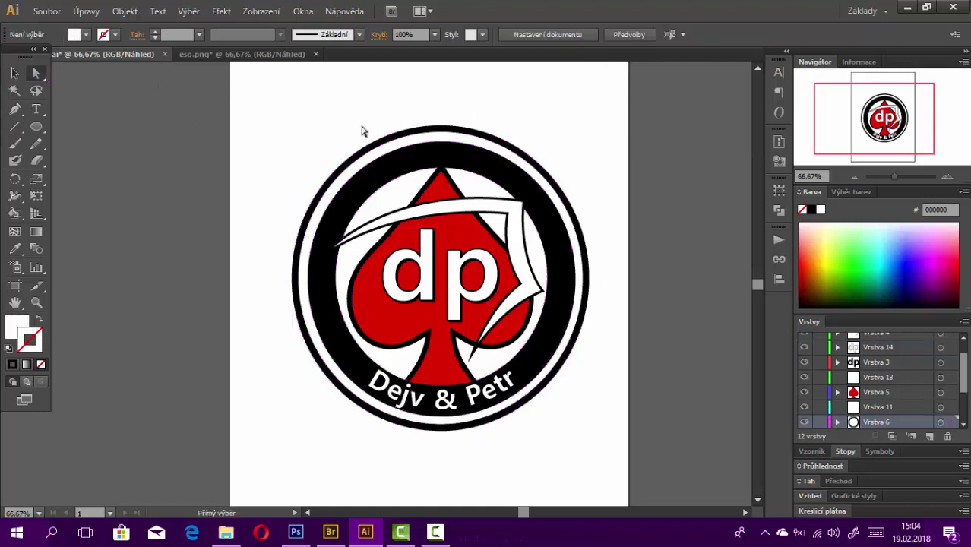
pyautogui.click(374, 157)
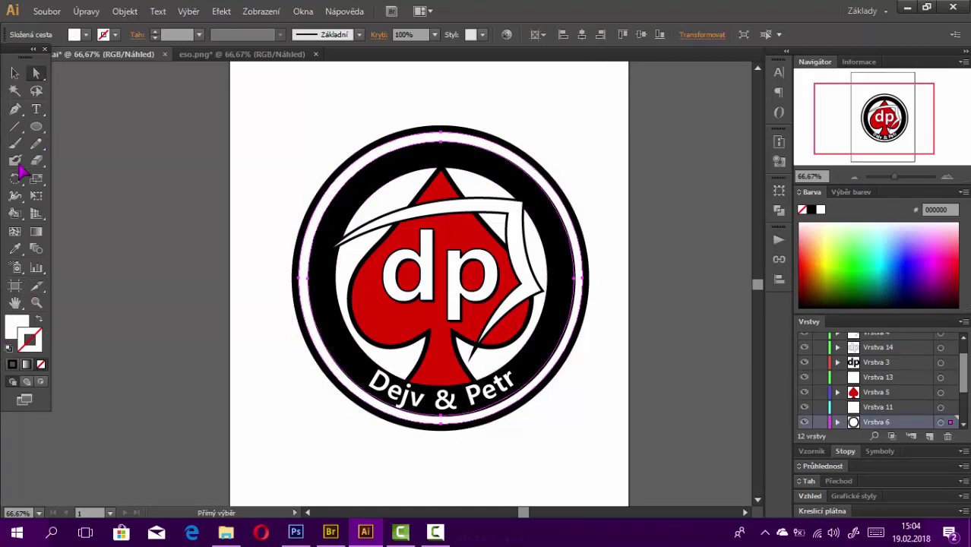
pyautogui.click(15, 249)
pyautogui.click(423, 234)
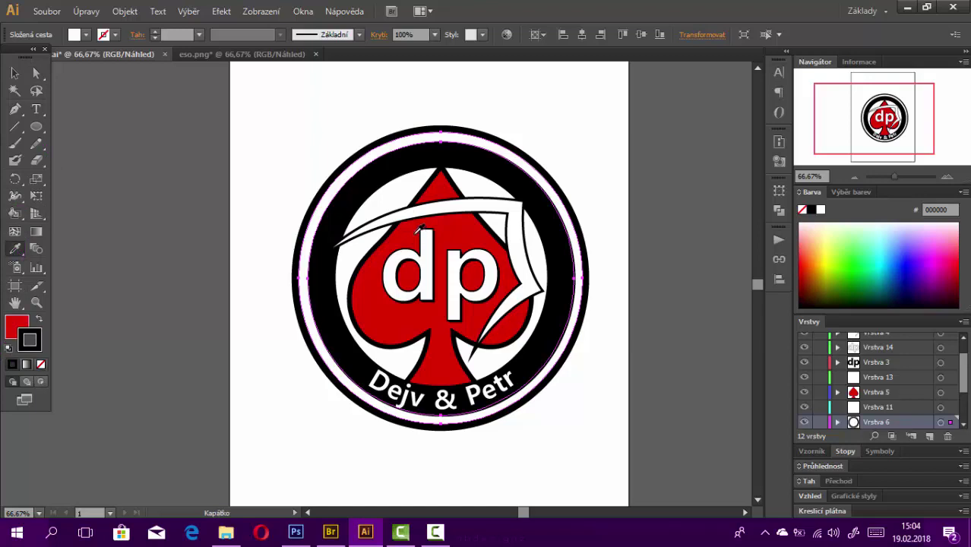
pyautogui.click(38, 75)
pyautogui.click(151, 81)
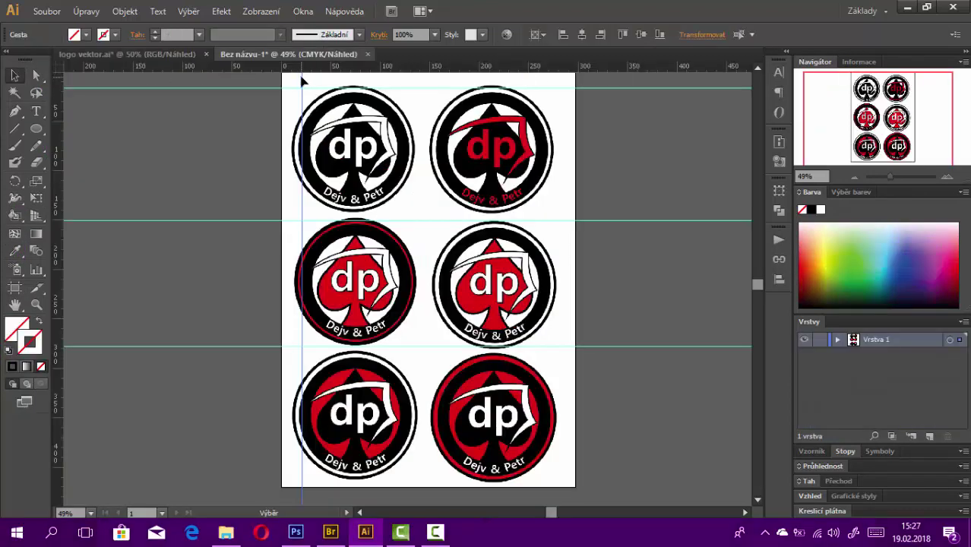
# - Nudge the top-left logo slightly right and check the left-column logos against the guides
pyautogui.scroll(3, 300, 73)
pyautogui.scroll(-5, 291, 120)
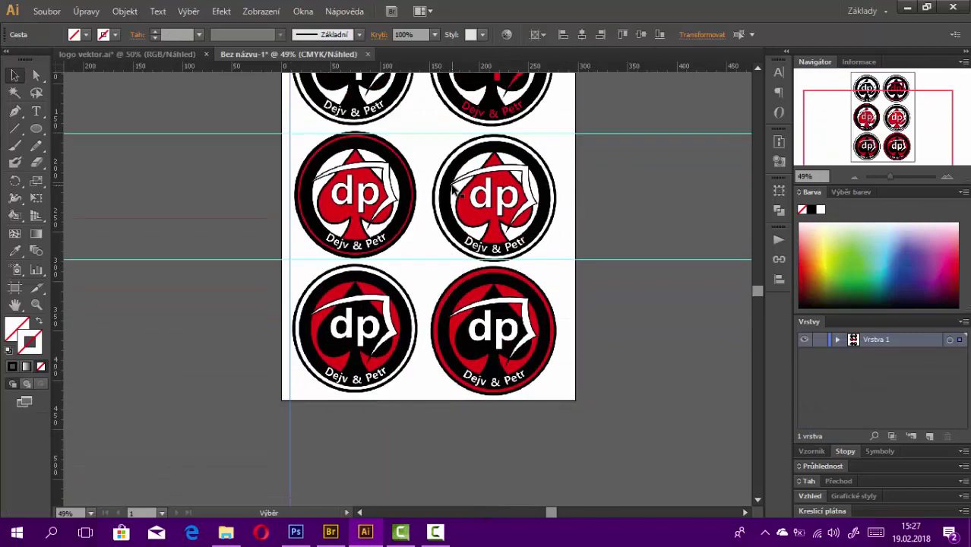
pyautogui.scroll(4, 297, 122)
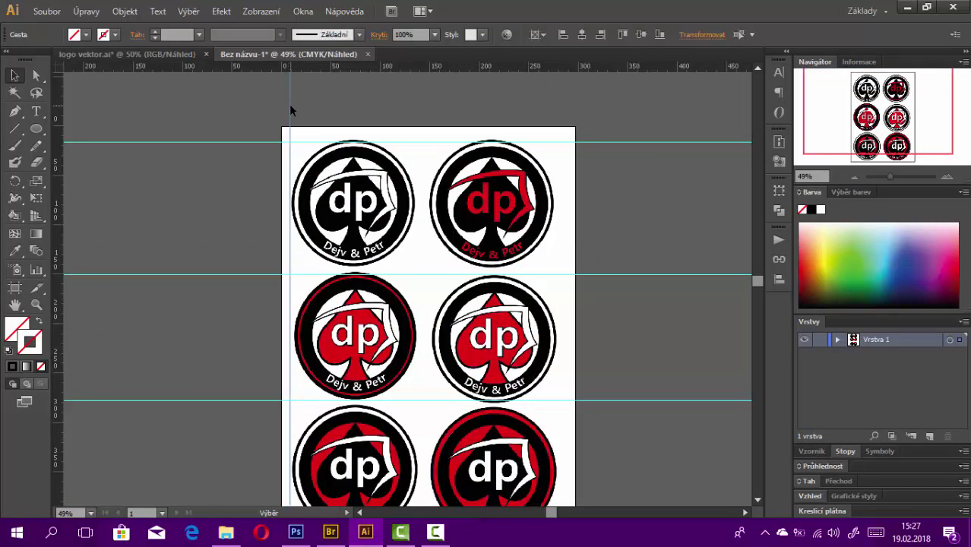
pyautogui.click(400, 198)
pyautogui.moveTo(399, 198); pyautogui.dragTo(404, 198)
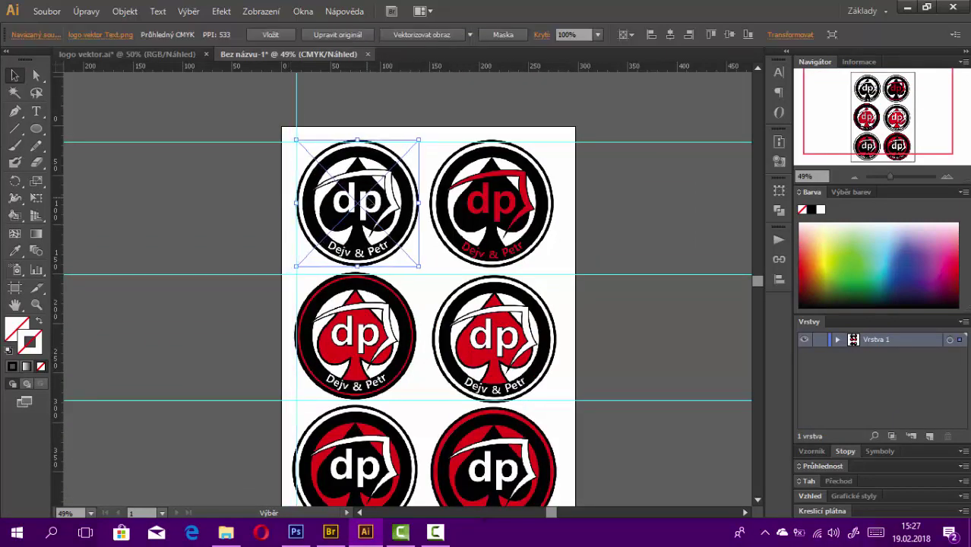
pyautogui.click(367, 323)
pyautogui.scroll(-5, 367, 323)
pyautogui.click(362, 315)
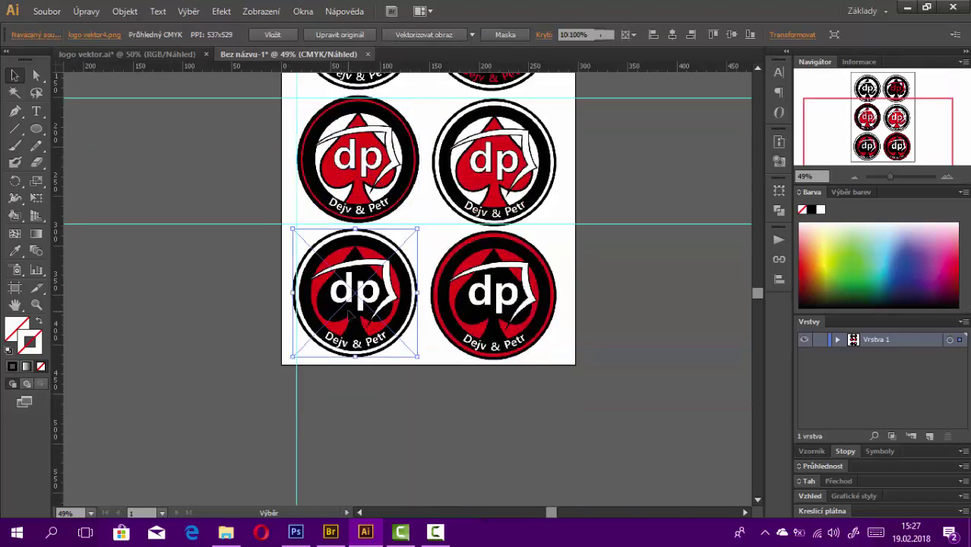
pyautogui.click(590, 370)
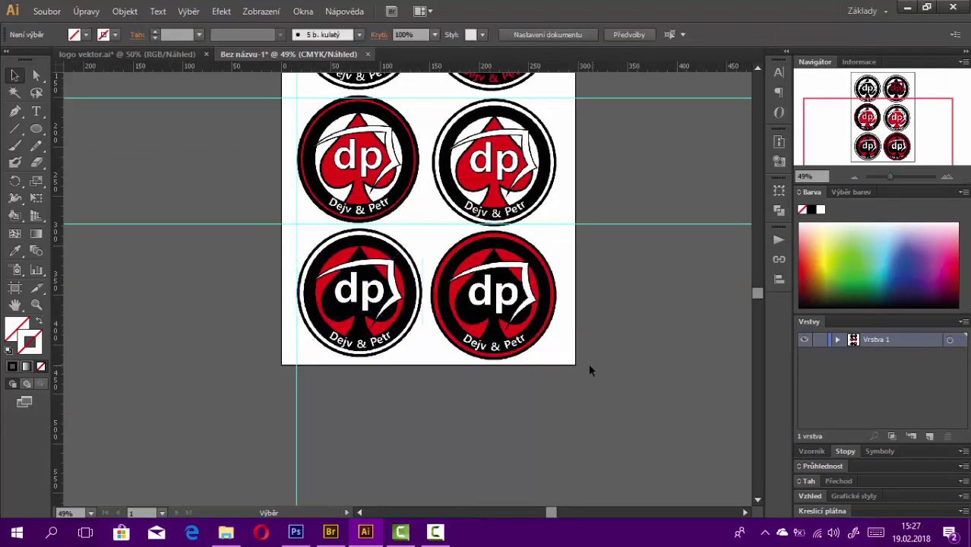
# - Shift the top-, middle- and bottom-right logos slightly right to line up the right column
pyautogui.scroll(7, 590, 369)
pyautogui.click(561, 308)
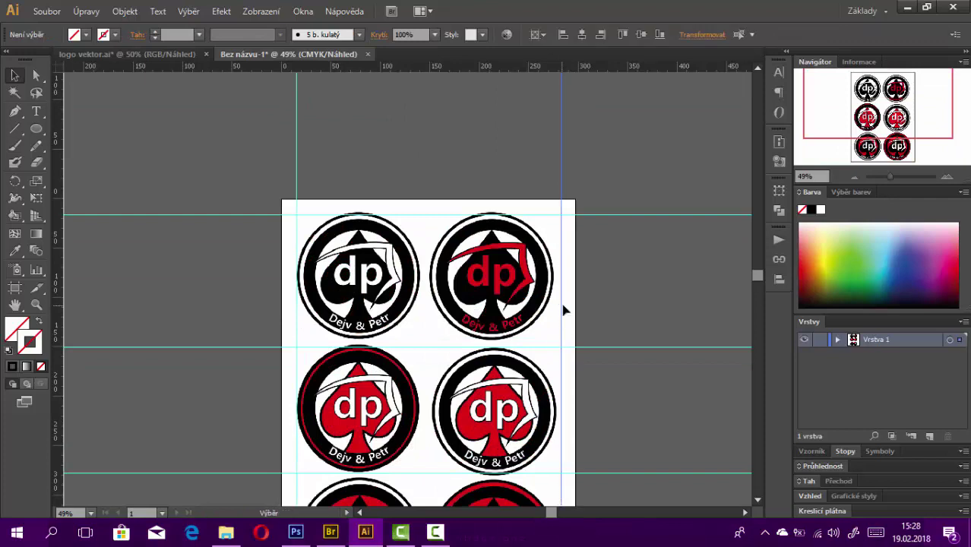
pyautogui.scroll(-4, 564, 307)
pyautogui.moveTo(494, 152); pyautogui.dragTo(498, 152)
pyautogui.click(510, 298)
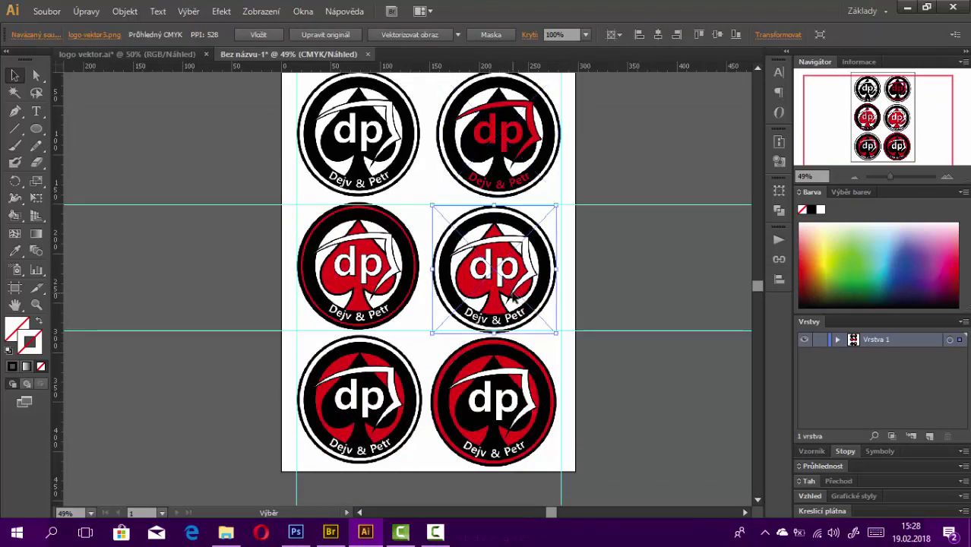
pyautogui.moveTo(510, 298); pyautogui.dragTo(514, 298)
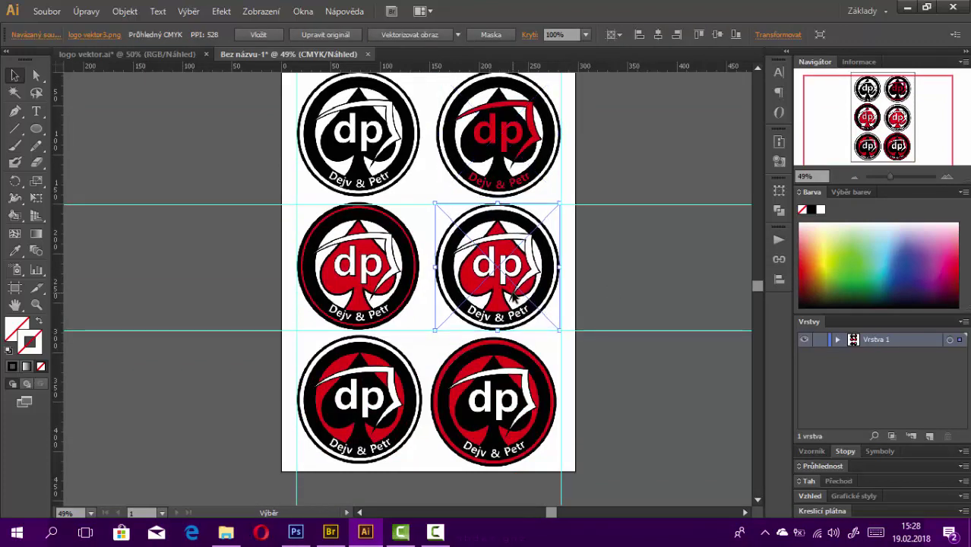
pyautogui.click(532, 384)
pyautogui.moveTo(535, 381); pyautogui.dragTo(539, 380)
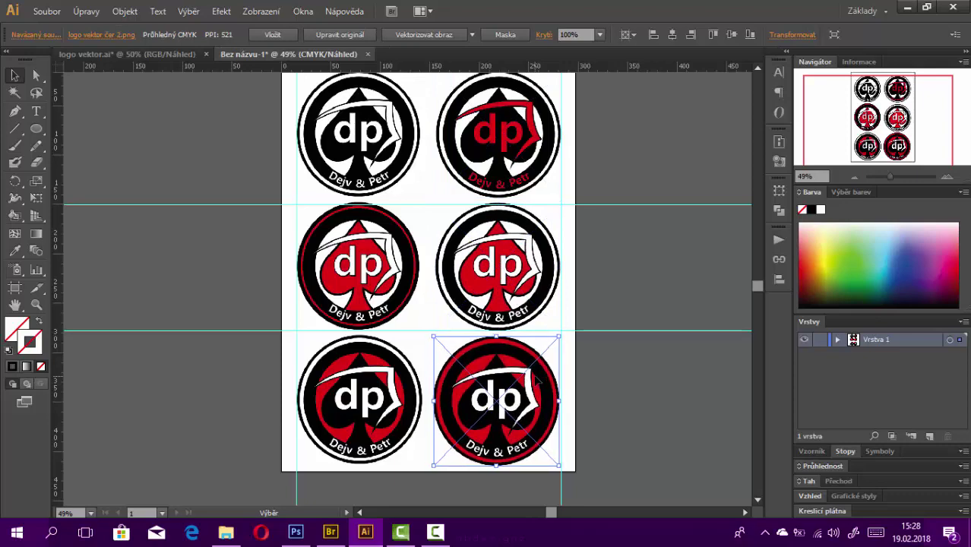
# - Set a horizontal guide under the bottom row and check the bottom-right logo against it
pyautogui.scroll(-3, 635, 249)
pyautogui.moveTo(605, 220); pyautogui.dragTo(613, 227)
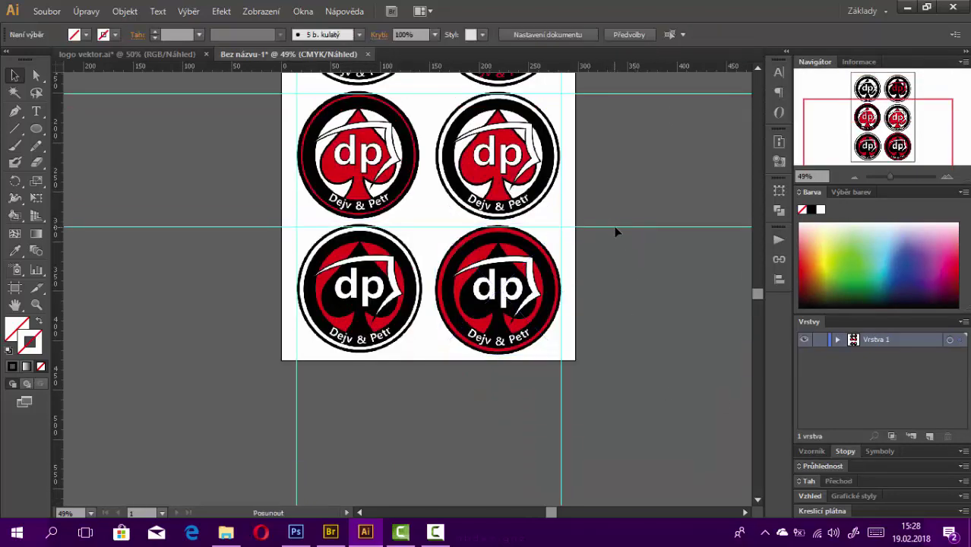
pyautogui.scroll(1, 687, 255)
pyautogui.moveTo(405, 253); pyautogui.dragTo(722, 388)
pyautogui.click(516, 343)
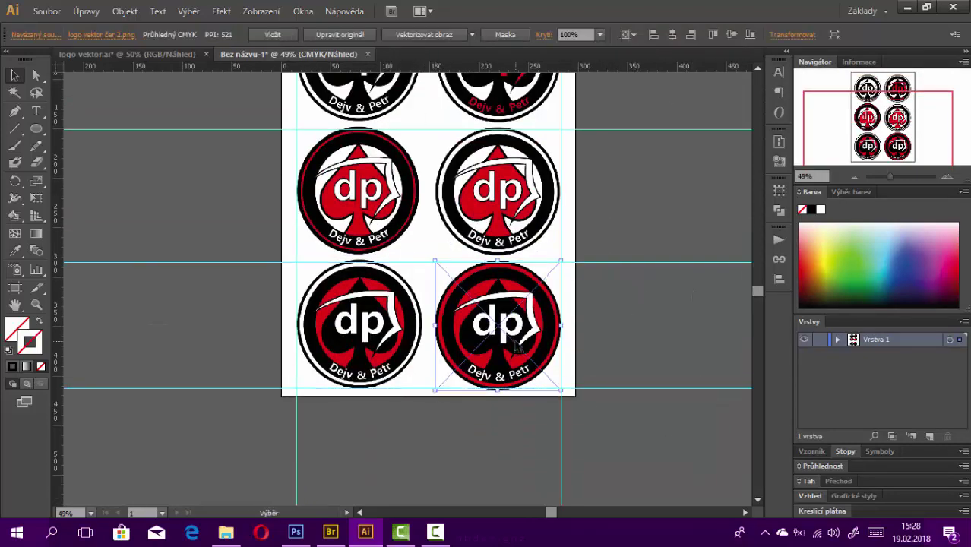
pyautogui.click(596, 314)
pyautogui.click(532, 323)
pyautogui.click(565, 304)
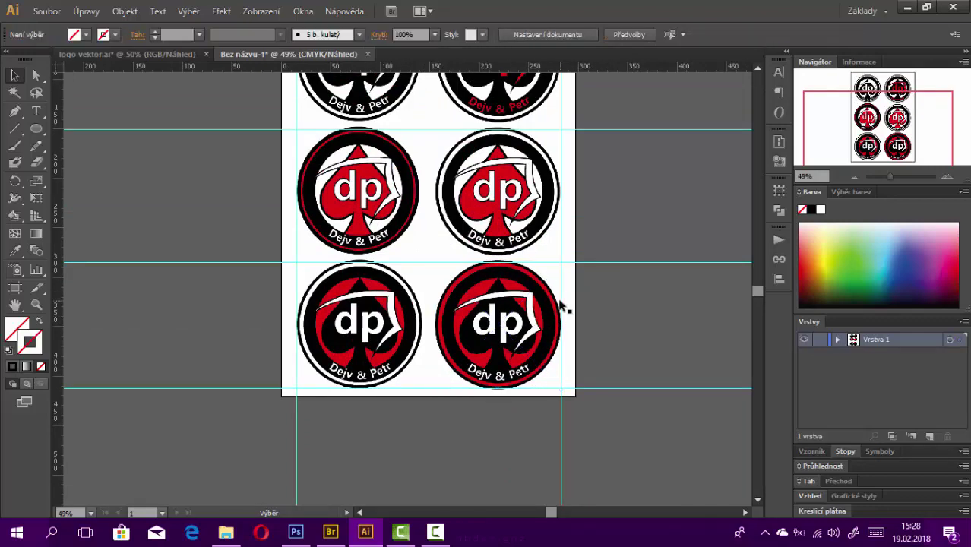
pyautogui.click(537, 313)
pyautogui.click(628, 309)
# - Select the top, middle and bottom rows pairwise to check the logos are level
pyautogui.scroll(3, 628, 310)
pyautogui.scroll(1, 628, 310)
pyautogui.click(349, 183)
pyautogui.click(495, 190)
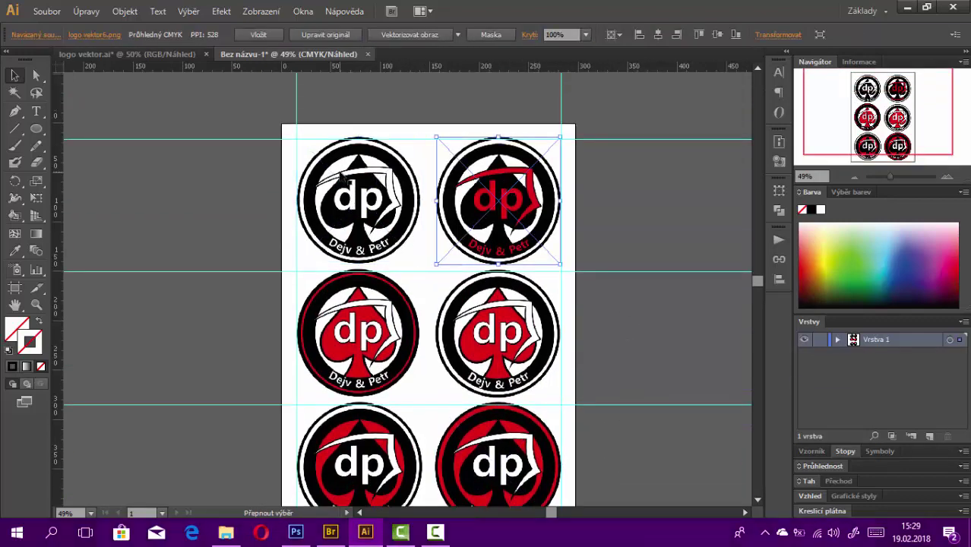
pyautogui.keyDown('shift'); pyautogui.click(341, 176); pyautogui.keyUp('shift')
pyautogui.scroll(1, 341, 176)
pyautogui.click(351, 357)
pyautogui.keyDown('shift'); pyautogui.click(524, 354); pyautogui.keyUp('shift')
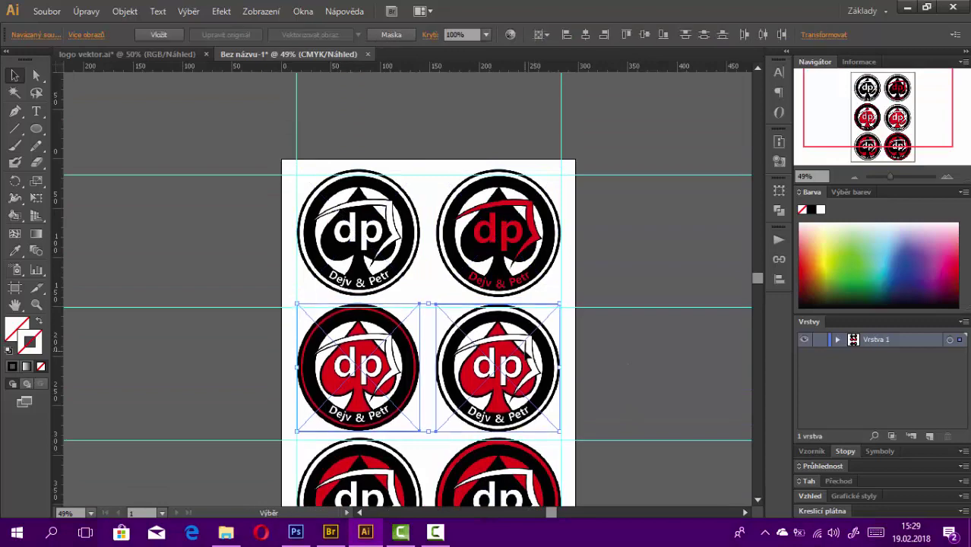
pyautogui.click(257, 391)
pyautogui.scroll(-3, 257, 391)
pyautogui.click(498, 395)
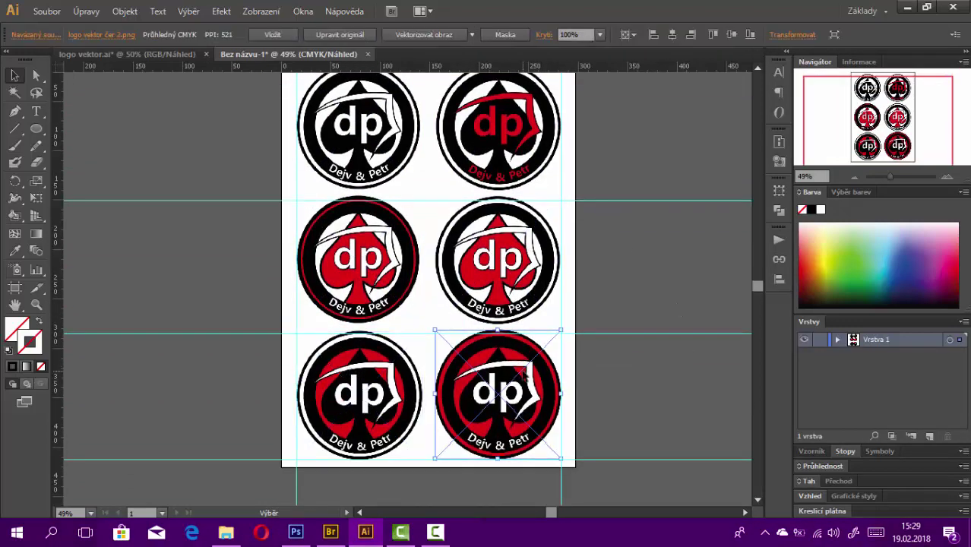
pyautogui.keyDown('shift'); pyautogui.click(327, 373); pyautogui.keyUp('shift')
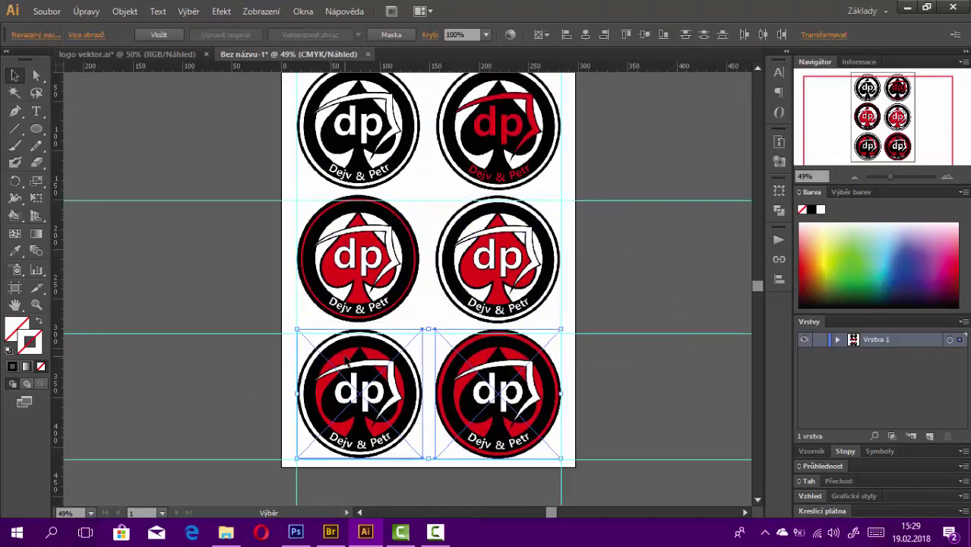
# - Delete all the leftover alignment guides from the page
pyautogui.moveTo(570, 196)
pyautogui.mouseDown()
pyautogui.moveTo(596, 181)
pyautogui.moveTo(613, 73)
pyautogui.moveTo(607, 171)
pyautogui.mouseUp()
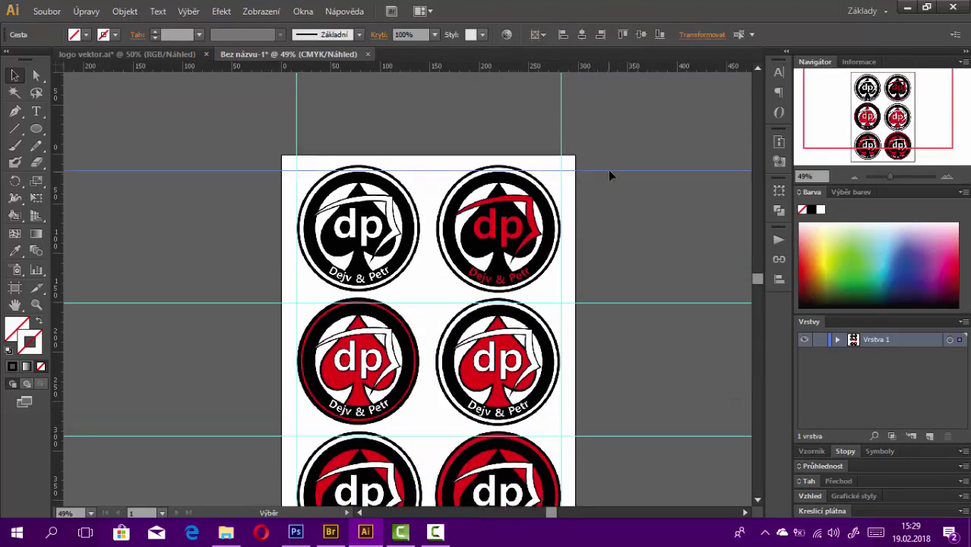
pyautogui.press('Delete')
pyautogui.click(655, 303)
pyautogui.press('Delete')
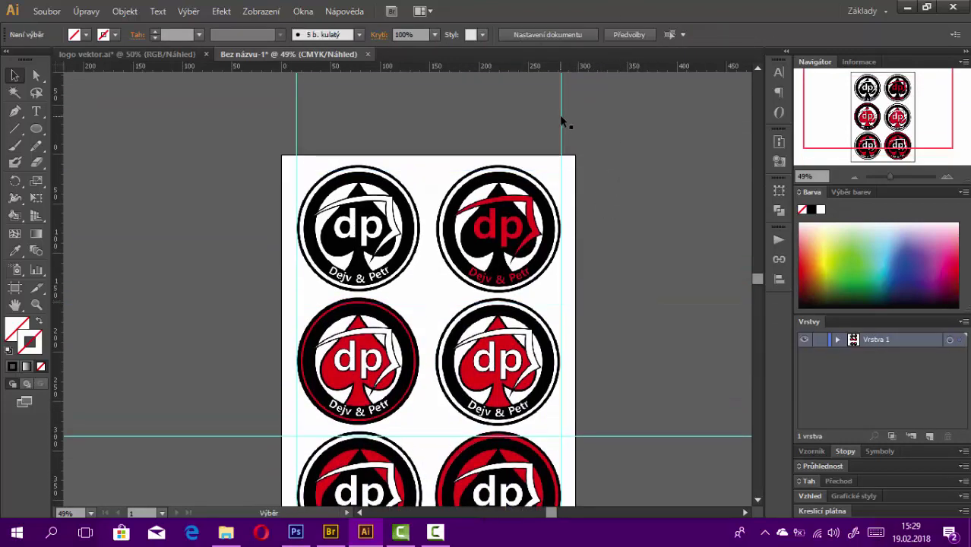
pyautogui.click(561, 120)
pyautogui.press('Delete')
pyautogui.click(298, 102)
pyautogui.scroll(-3, 607, 326)
pyautogui.click(607, 329)
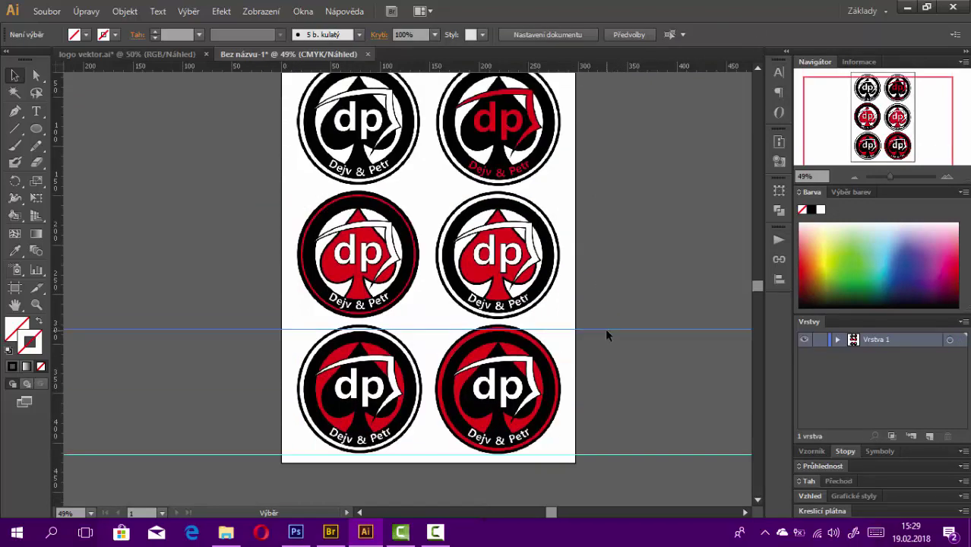
pyautogui.press('Delete')
# - Save the page as nadhledy.ai with default Illustrator options, then zoom in to 50%
pyautogui.hotkey('ctrl', '-')
pyautogui.click(46, 11)
pyautogui.click(68, 142)
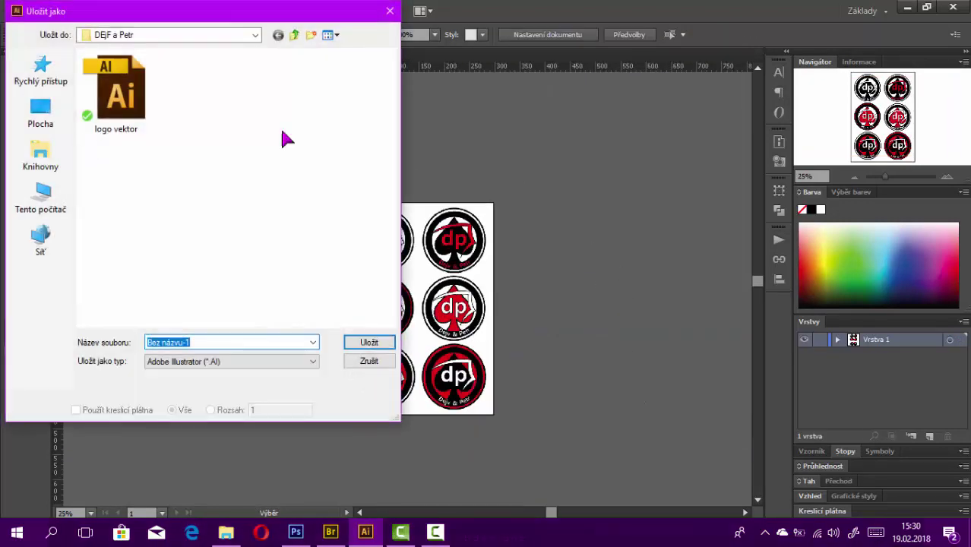
pyautogui.click(219, 344)
pyautogui.write('na tisk')
pyautogui.click(368, 342)
pyautogui.click(608, 464)
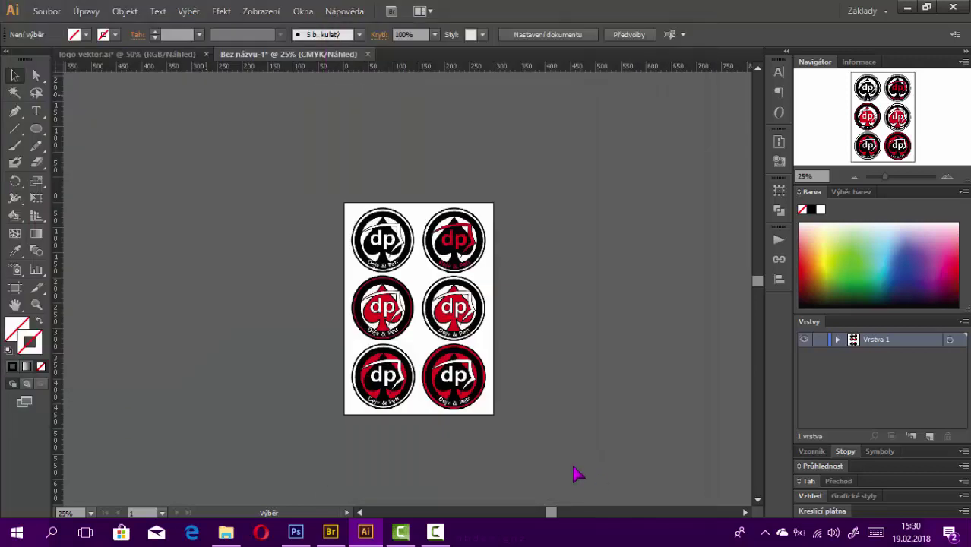
pyautogui.click(35, 305)
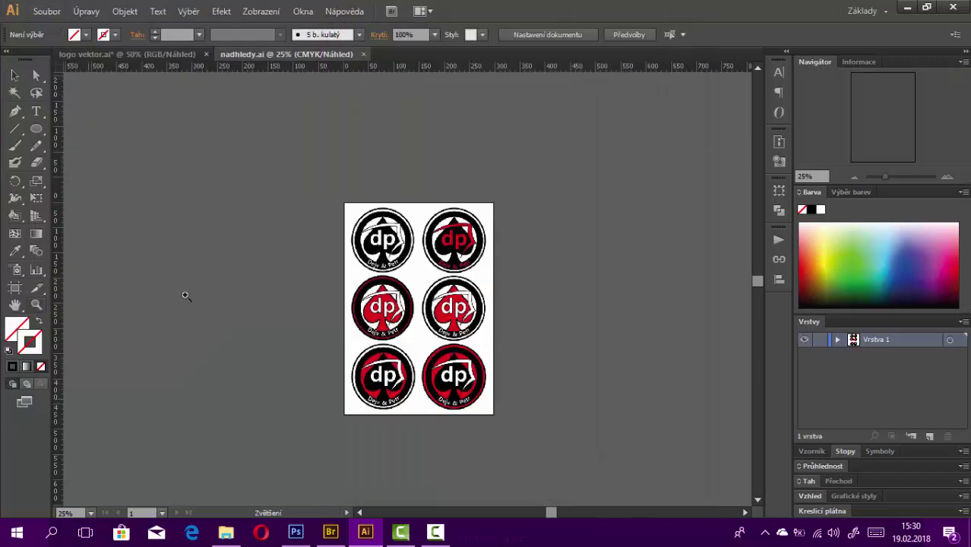
pyautogui.click(456, 321)
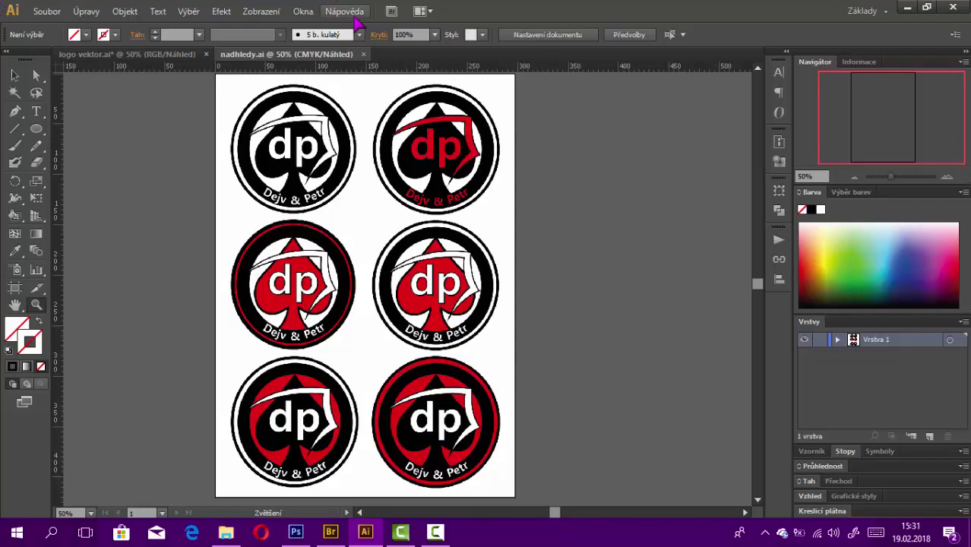